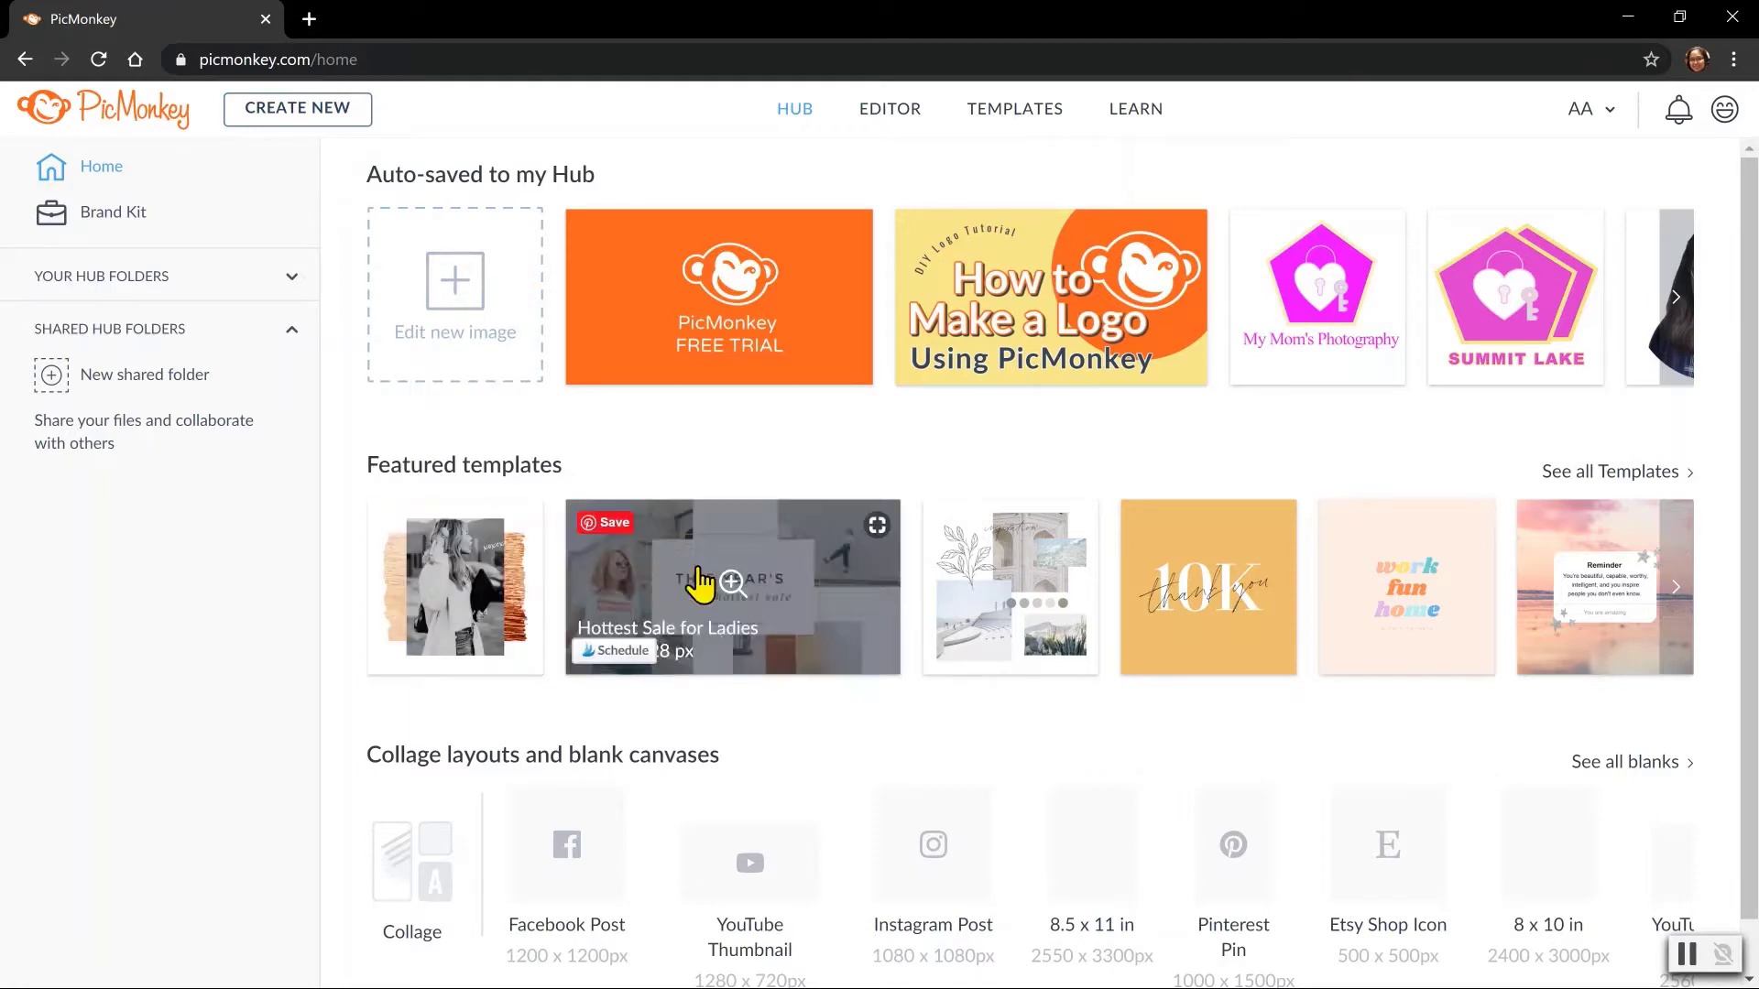
# Browse the featured templates, then the full template library and its Facebook category.
pyautogui.click(1676, 587)
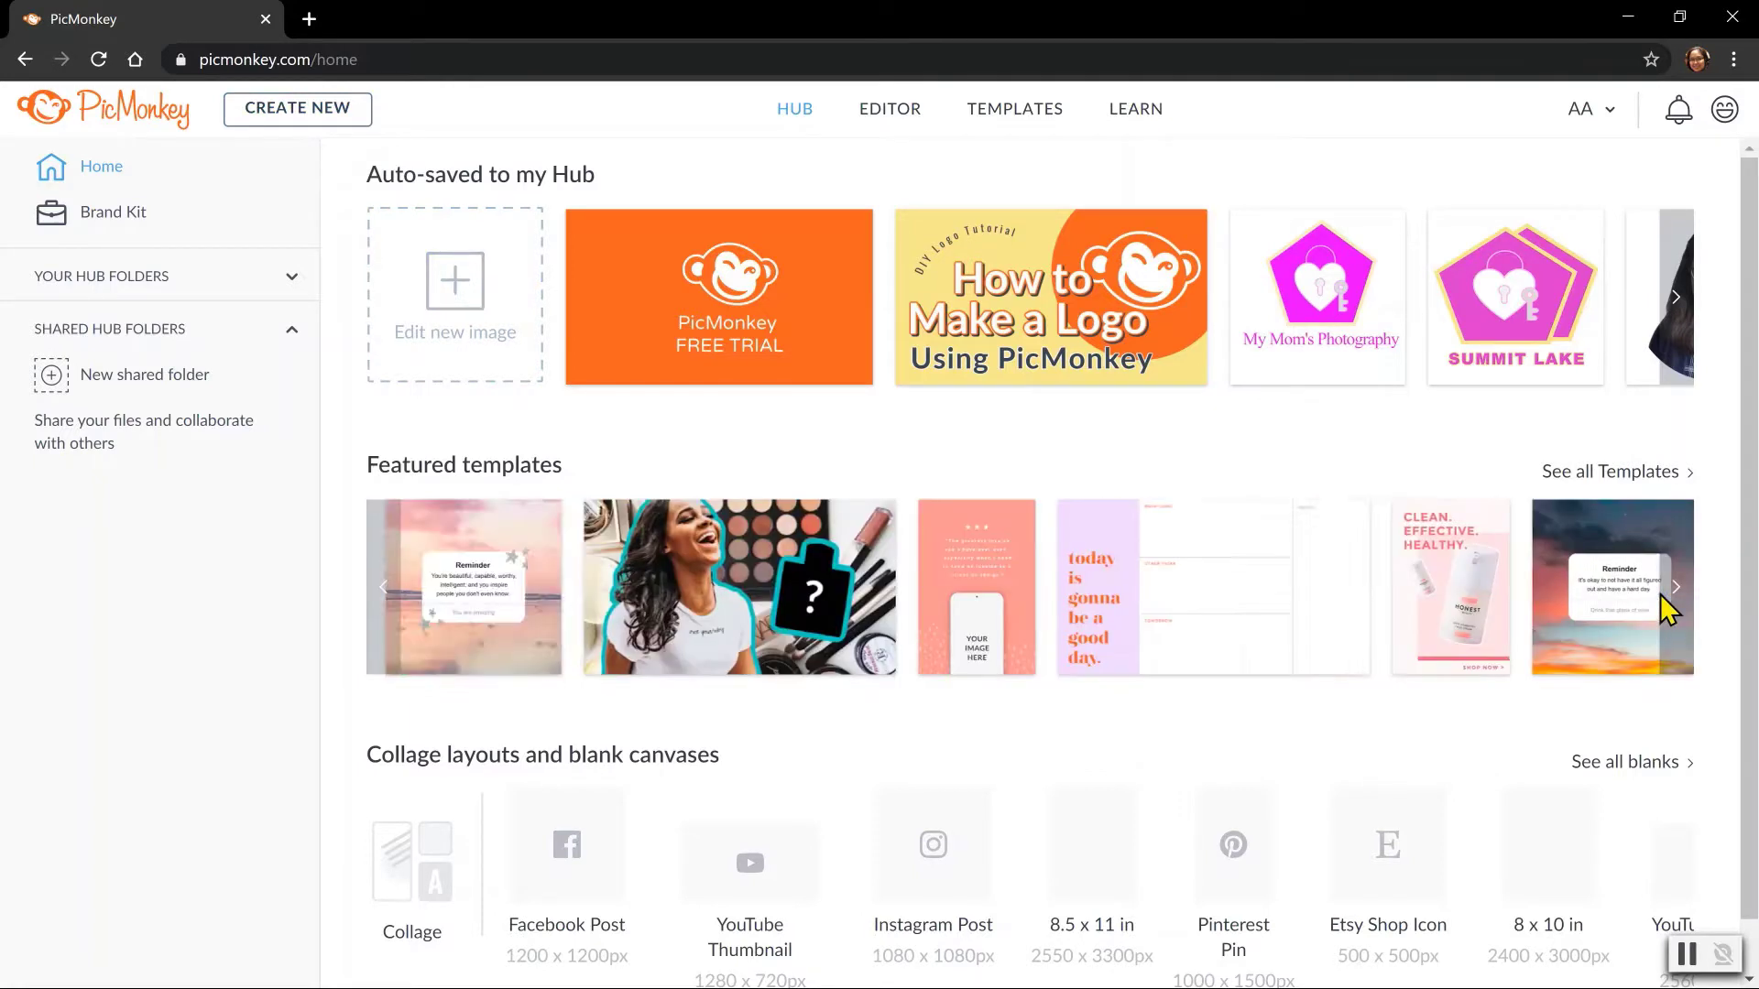
pyautogui.click(1676, 587)
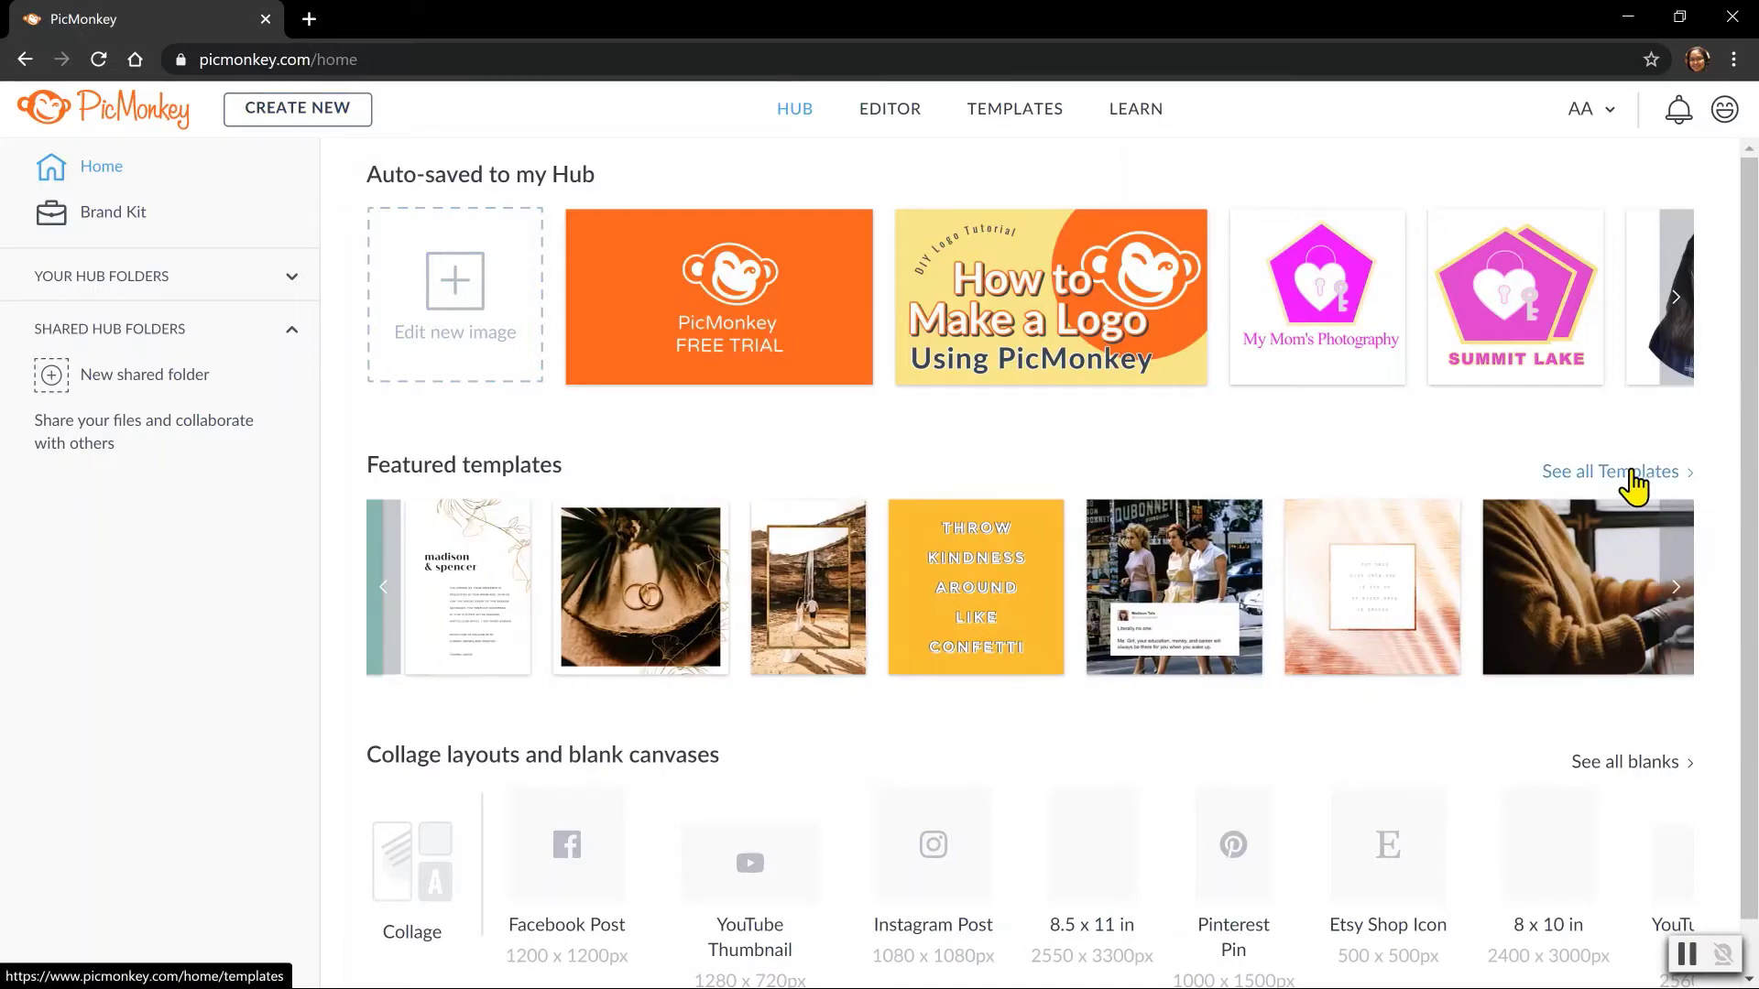
pyautogui.click(1634, 484)
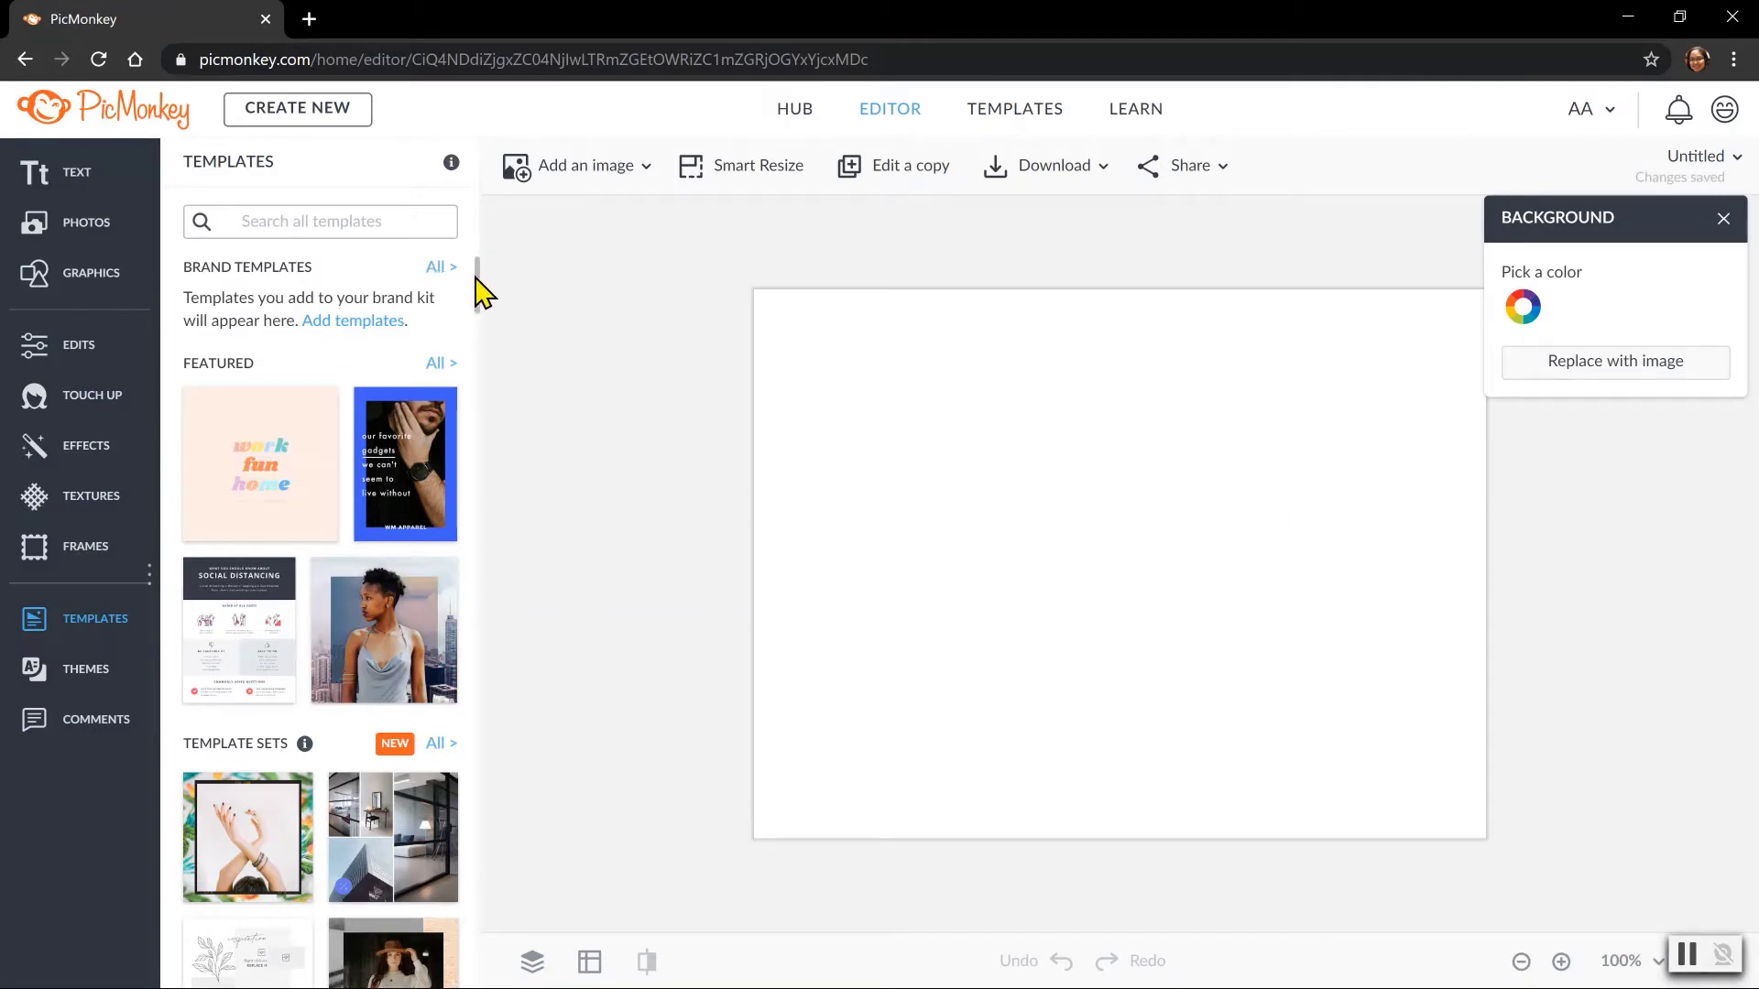
pyautogui.scroll(-1, 483, 292)
pyautogui.moveTo(475, 279); pyautogui.dragTo(460, 383)
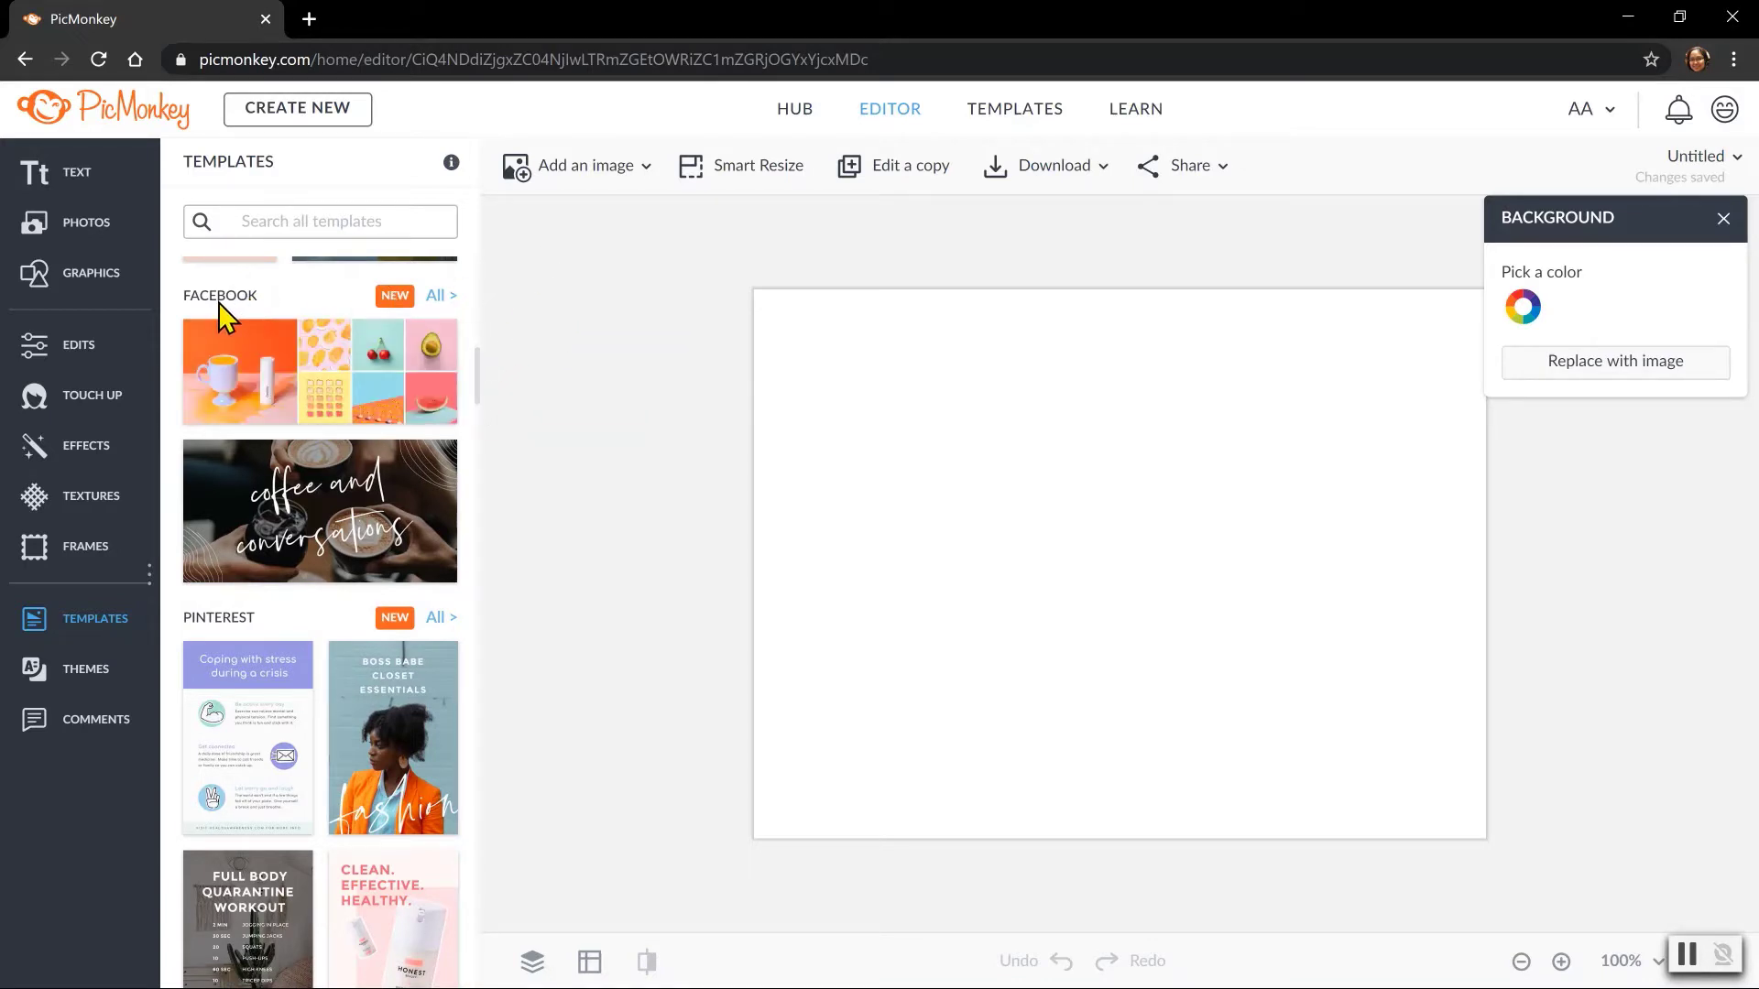
pyautogui.click(436, 296)
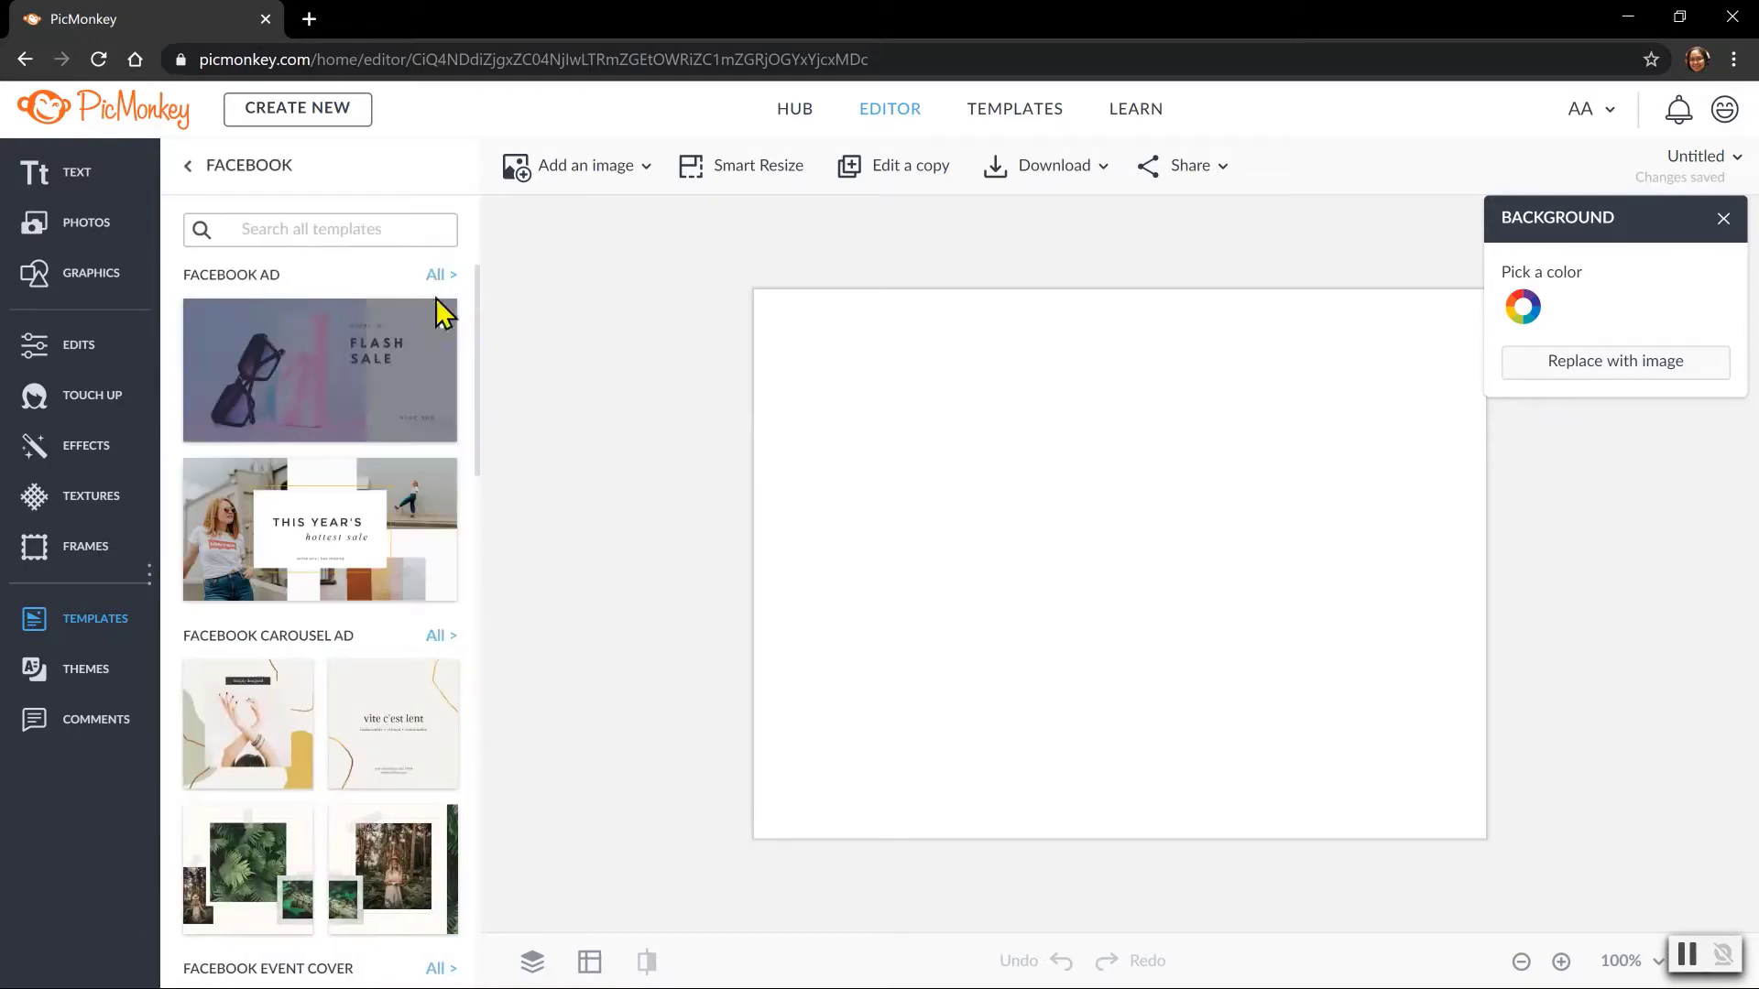
pyautogui.moveTo(475, 297)
pyautogui.mouseDown()
pyautogui.moveTo(452, 534)
pyautogui.moveTo(429, 575)
pyautogui.moveTo(447, 787)
pyautogui.moveTo(503, 314)
pyautogui.mouseUp()
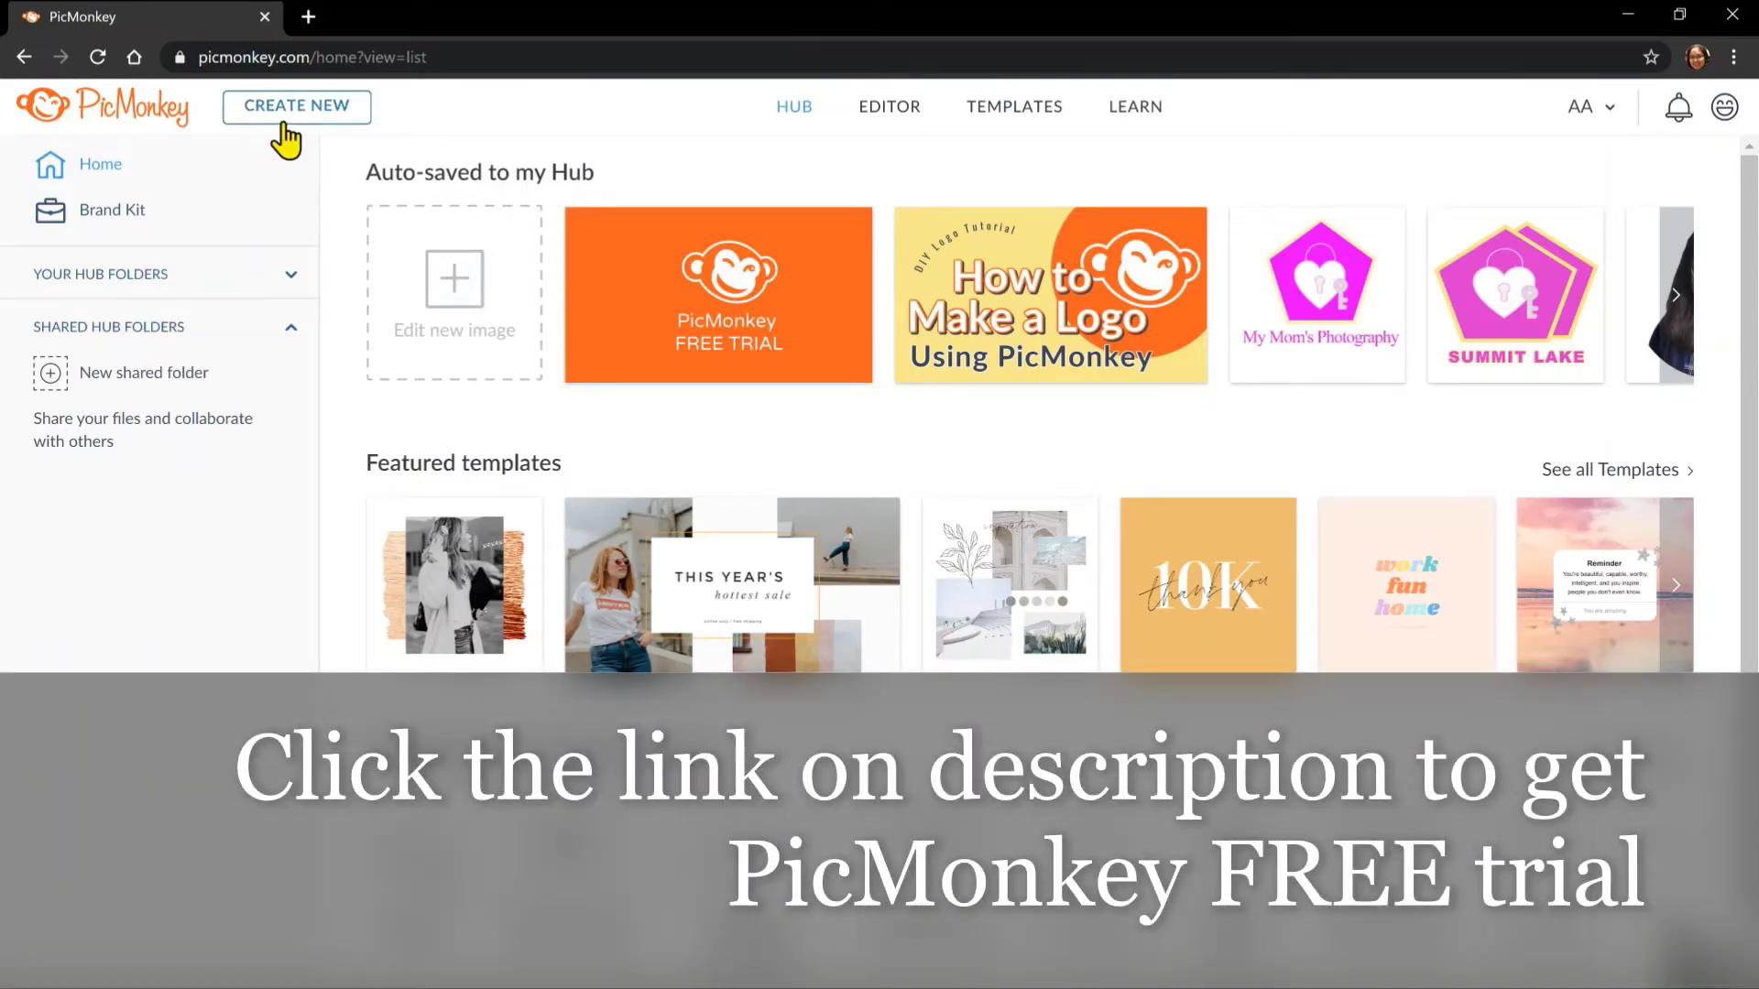
# Start a new image from a blank canvas, using the 1200 x 1200 px Facebook Post size.
pyautogui.click(285, 137)
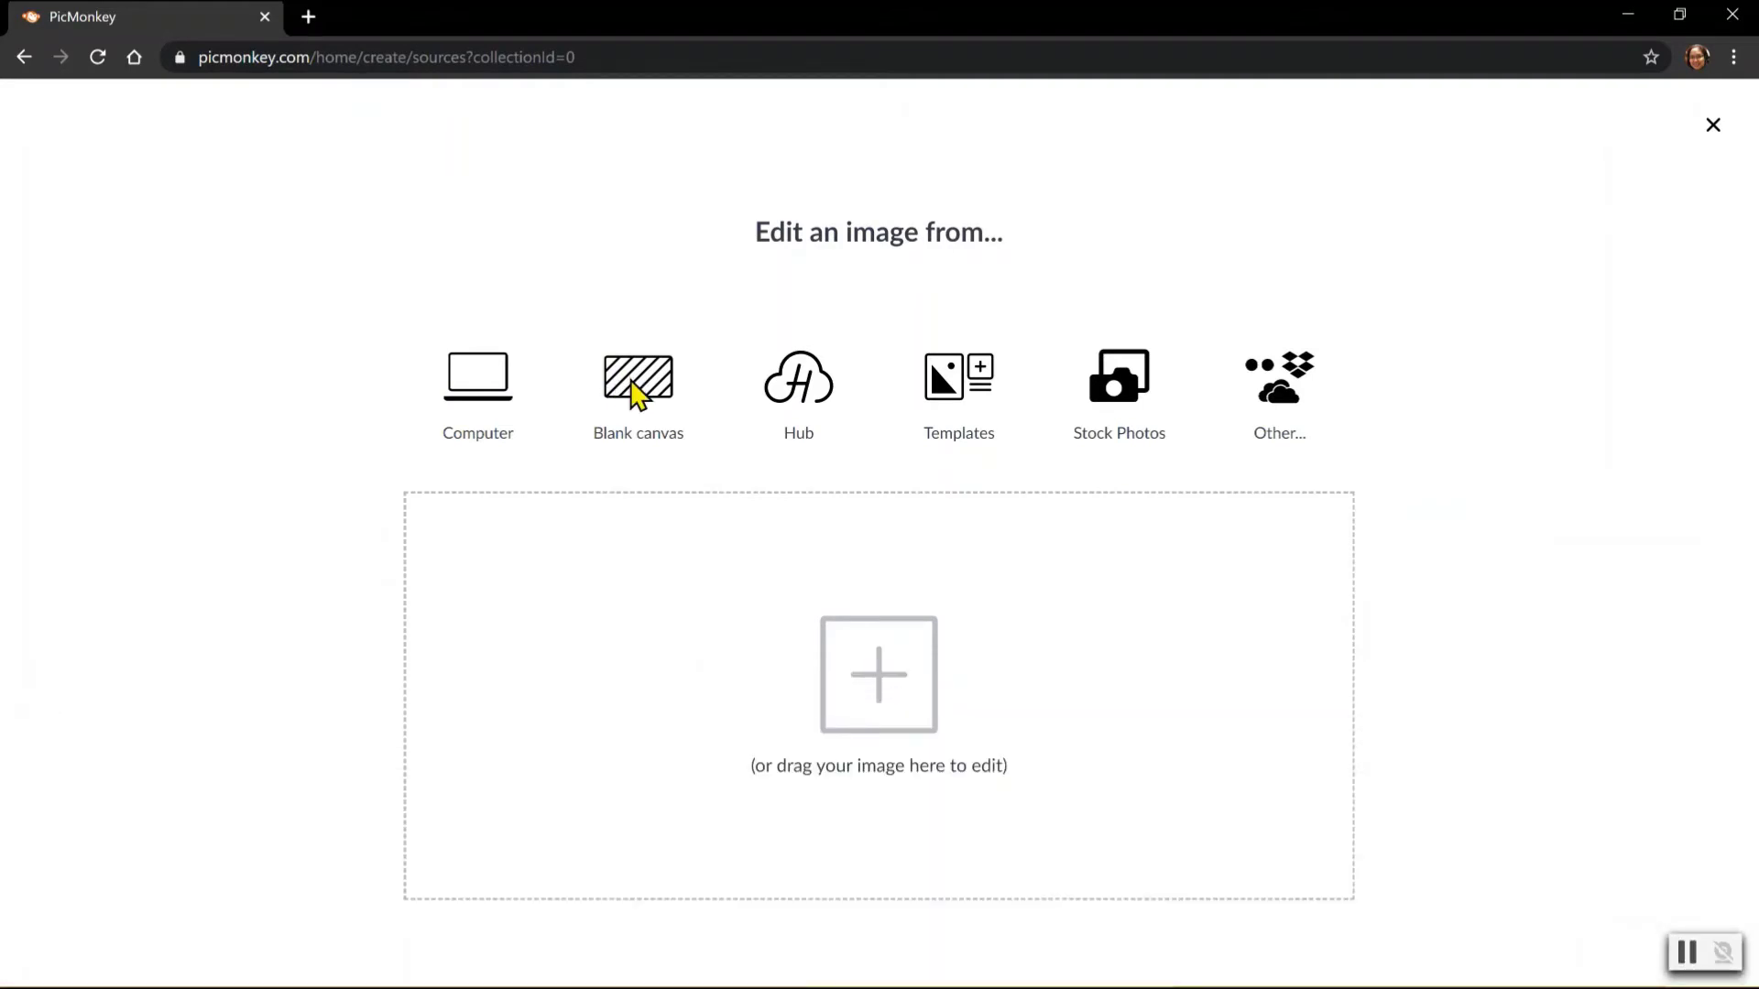
pyautogui.click(634, 394)
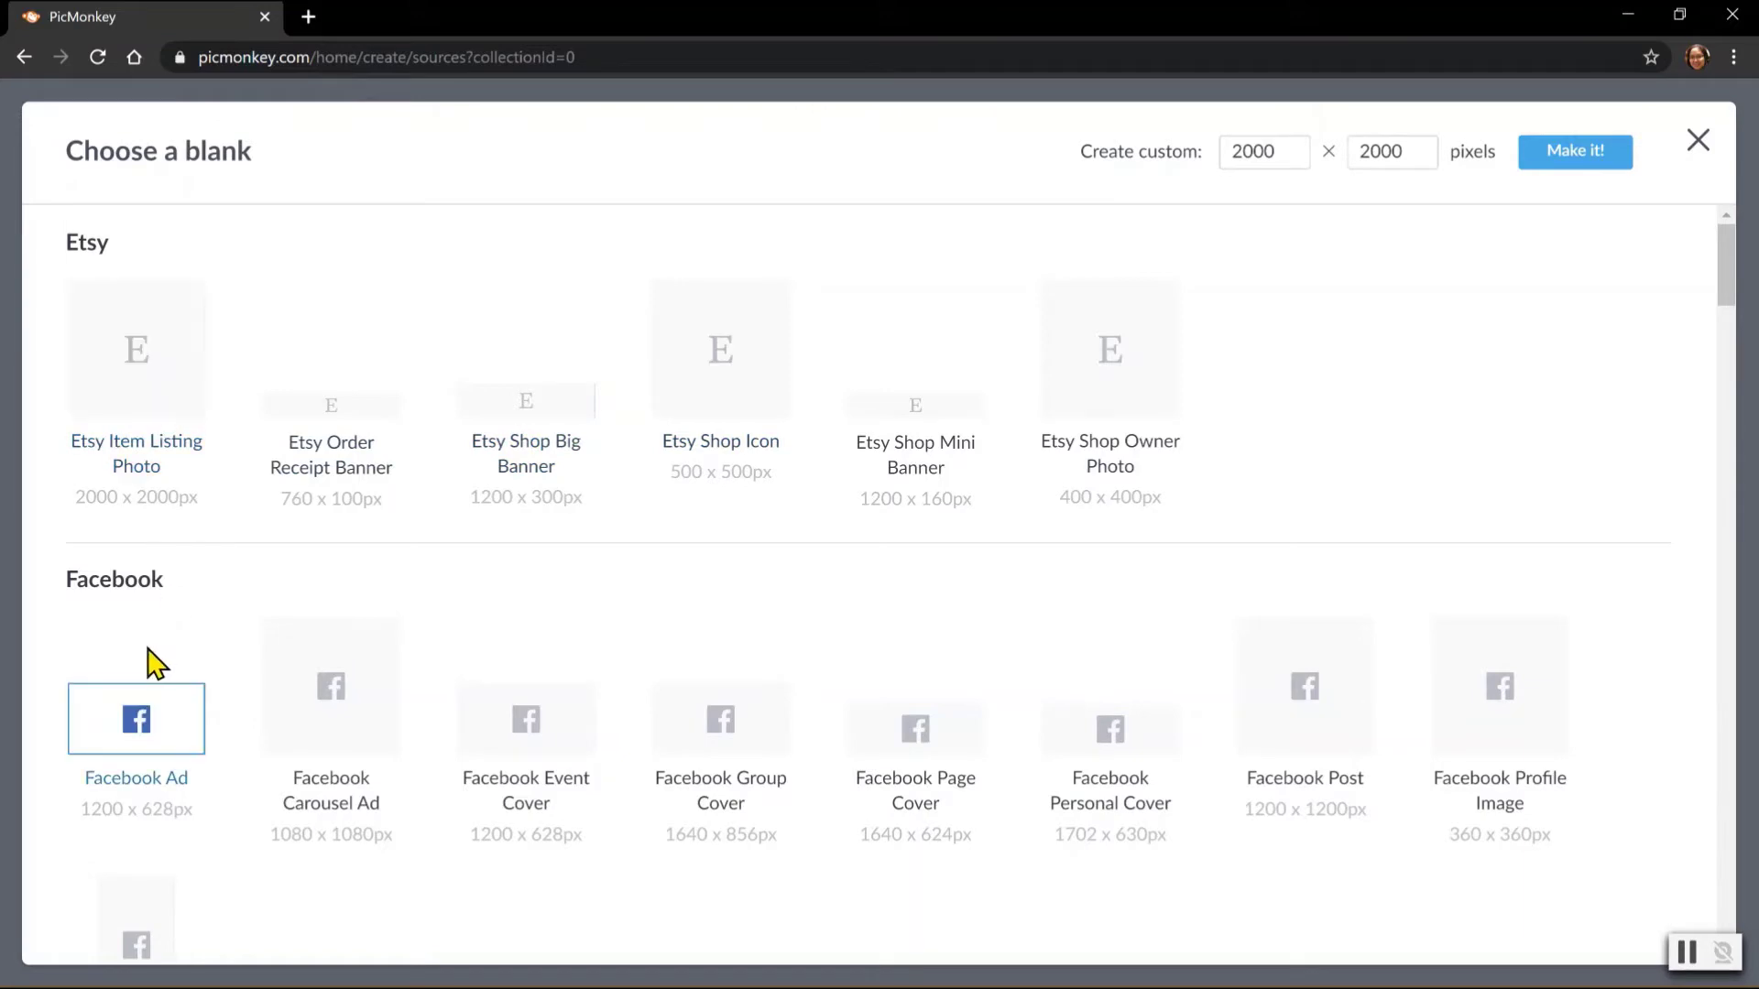
pyautogui.scroll(-6, 151, 664)
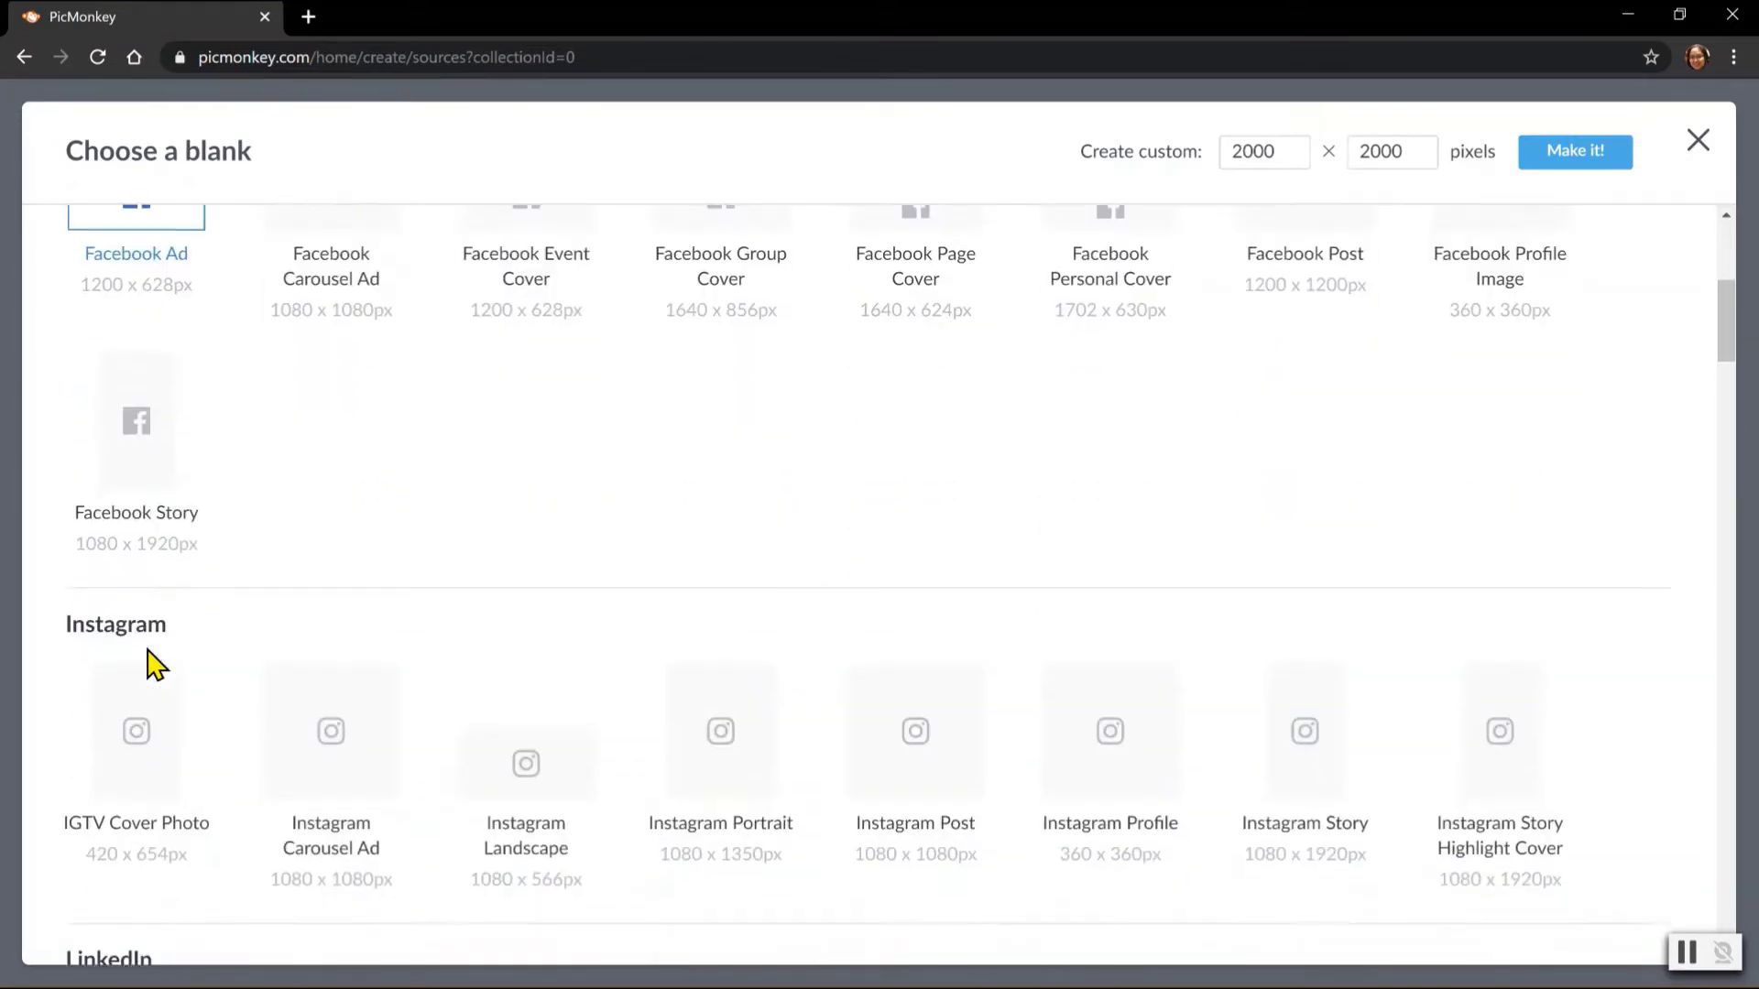
pyautogui.scroll(-6, 151, 664)
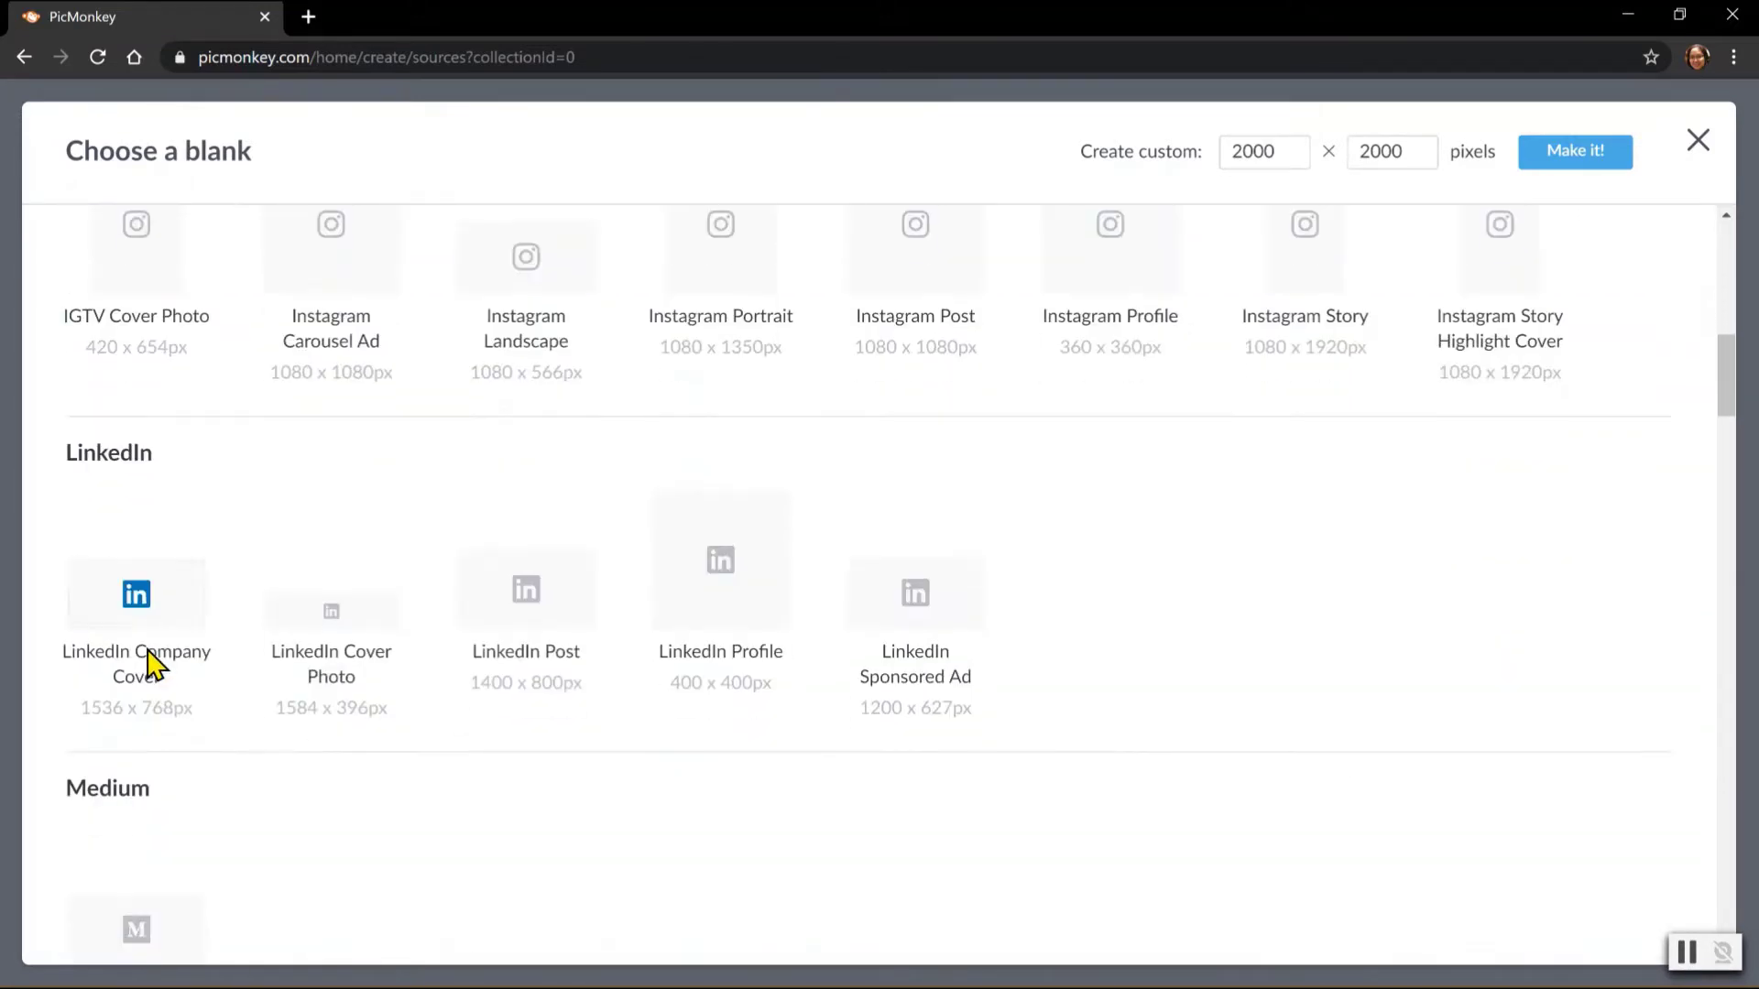
pyautogui.scroll(8, 151, 664)
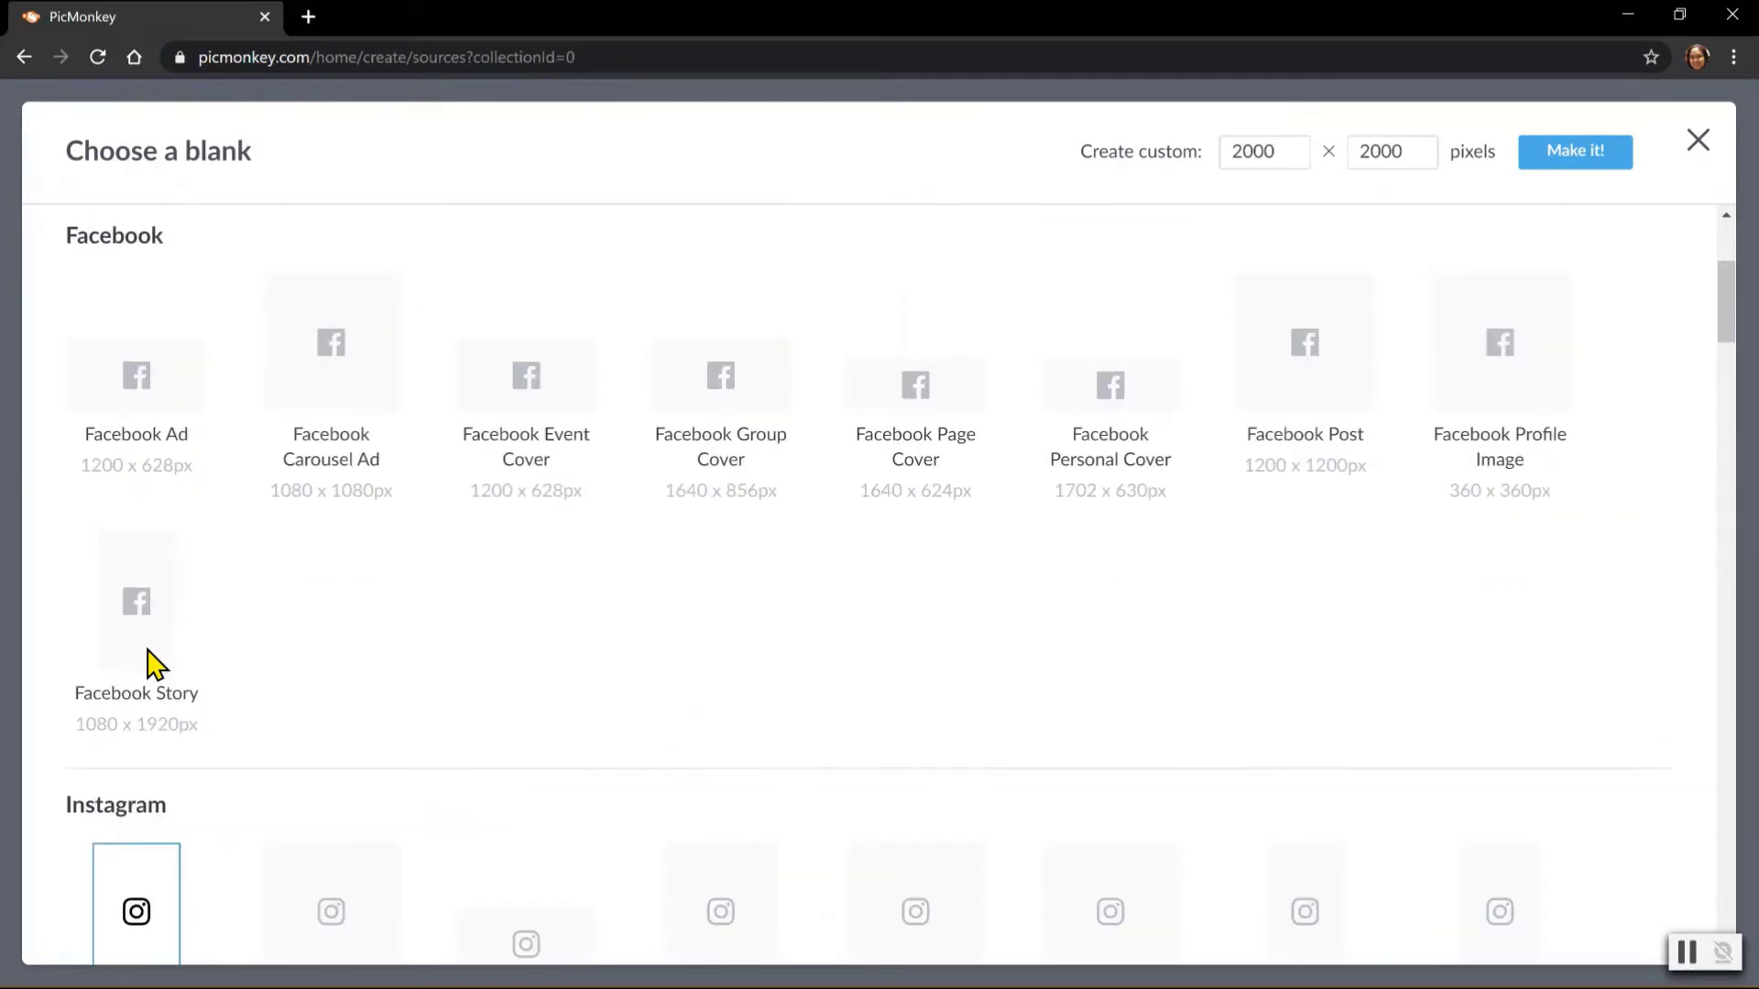
pyautogui.click(1298, 375)
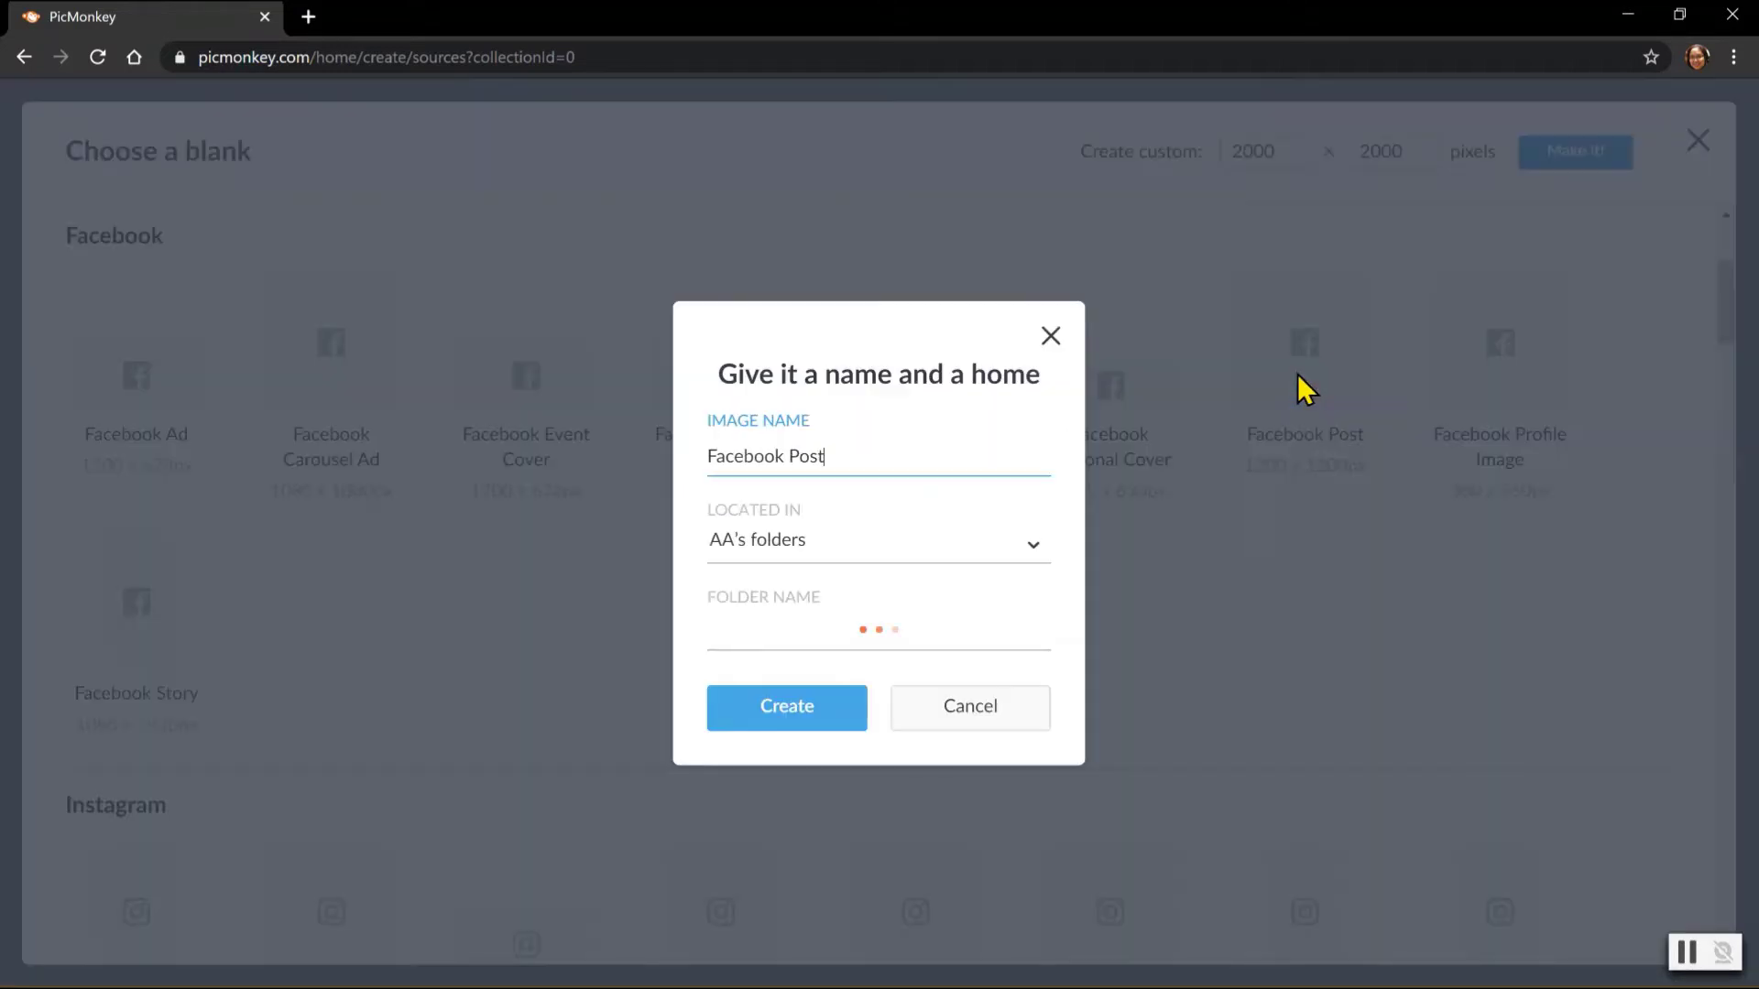
# Name the image "Facebook Post - Profile Image" and create it in the Unsorted folder.
pyautogui.click(855, 464)
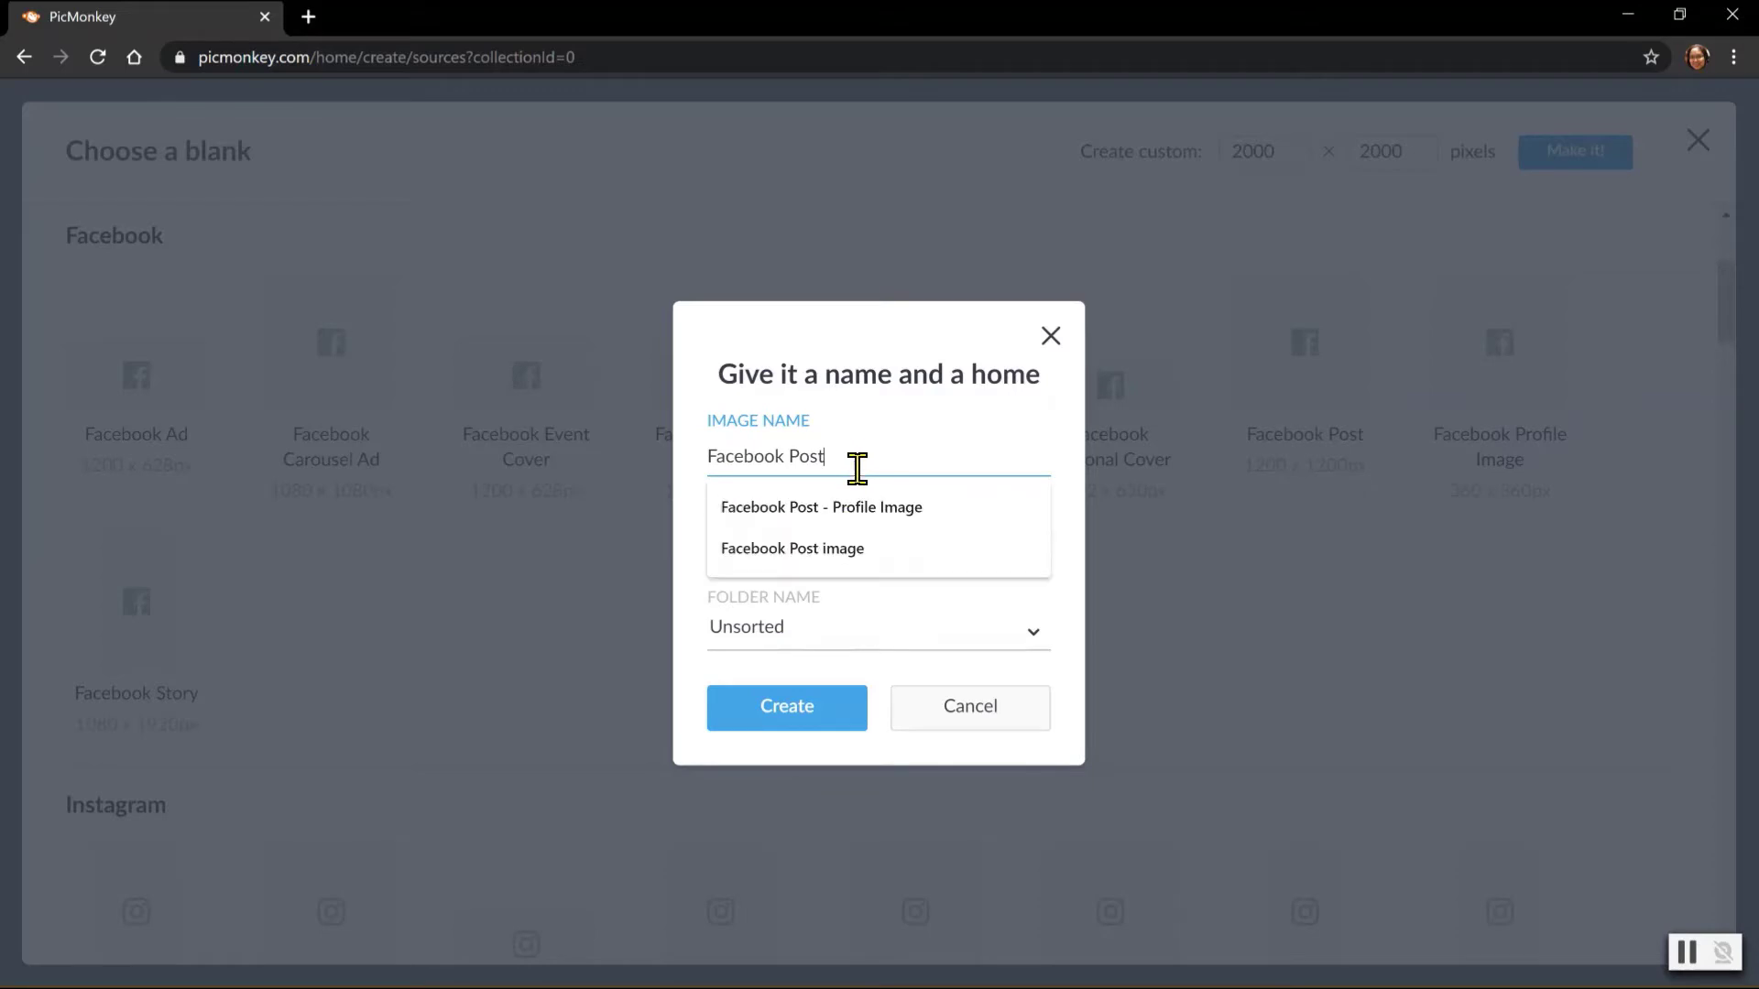
pyautogui.click(858, 504)
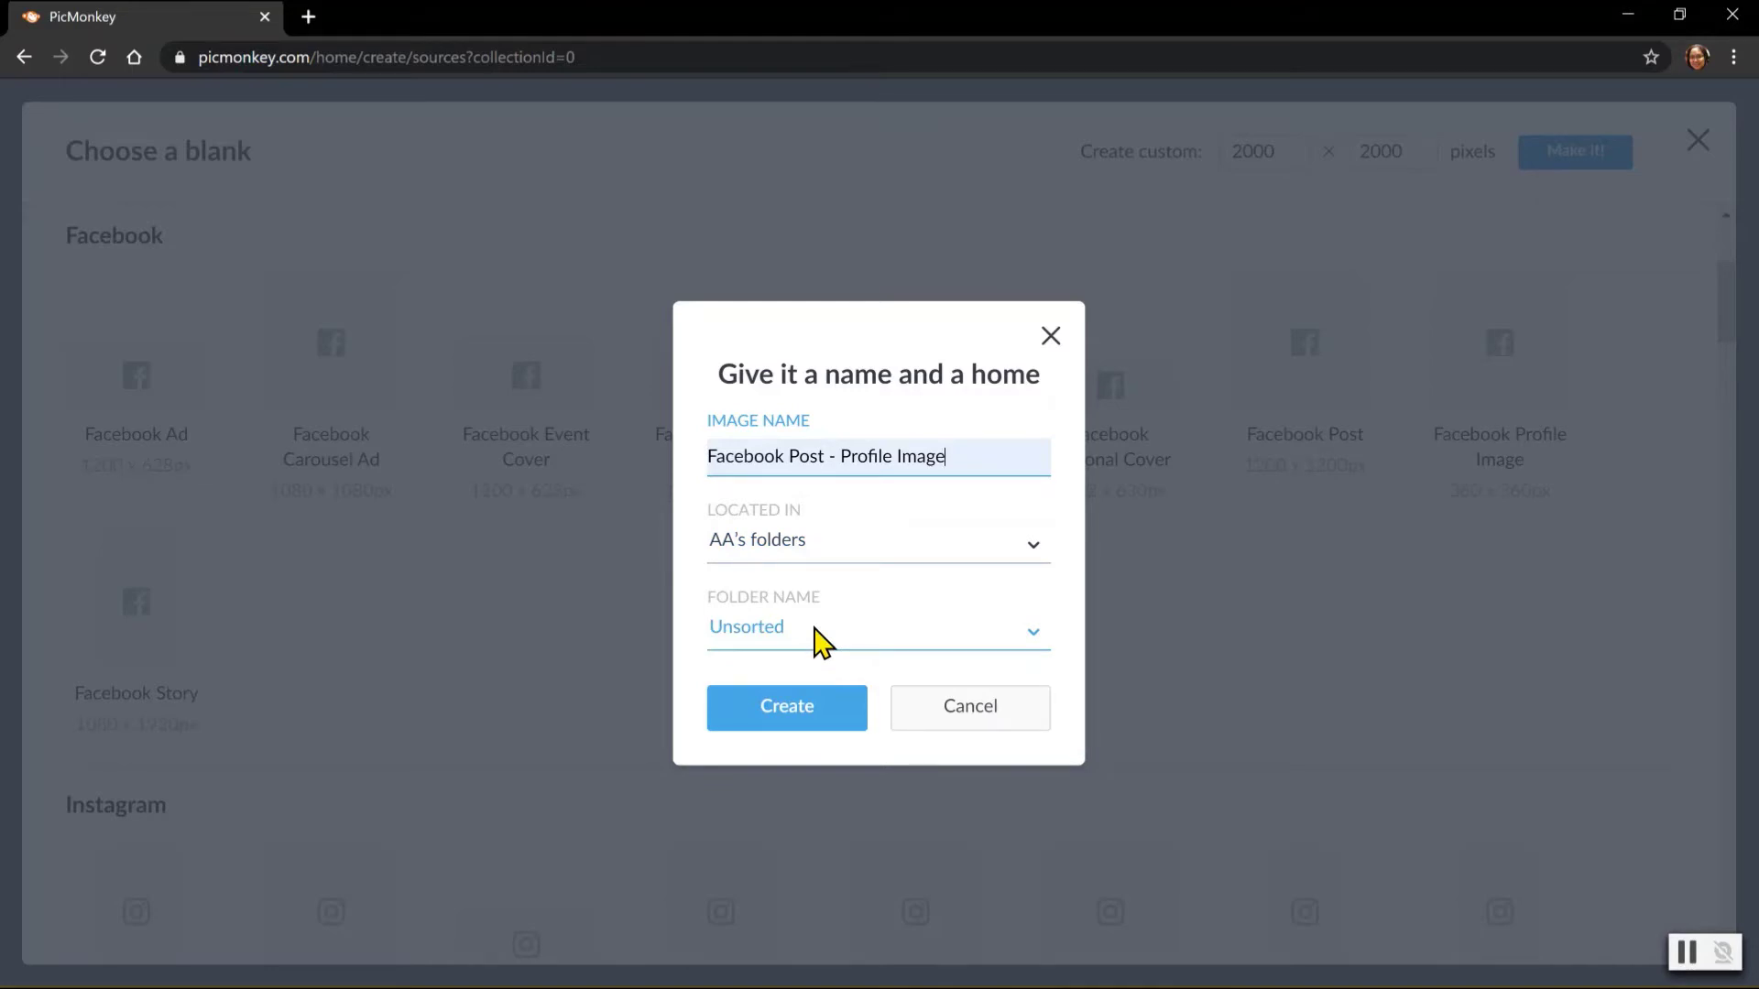
pyautogui.click(805, 710)
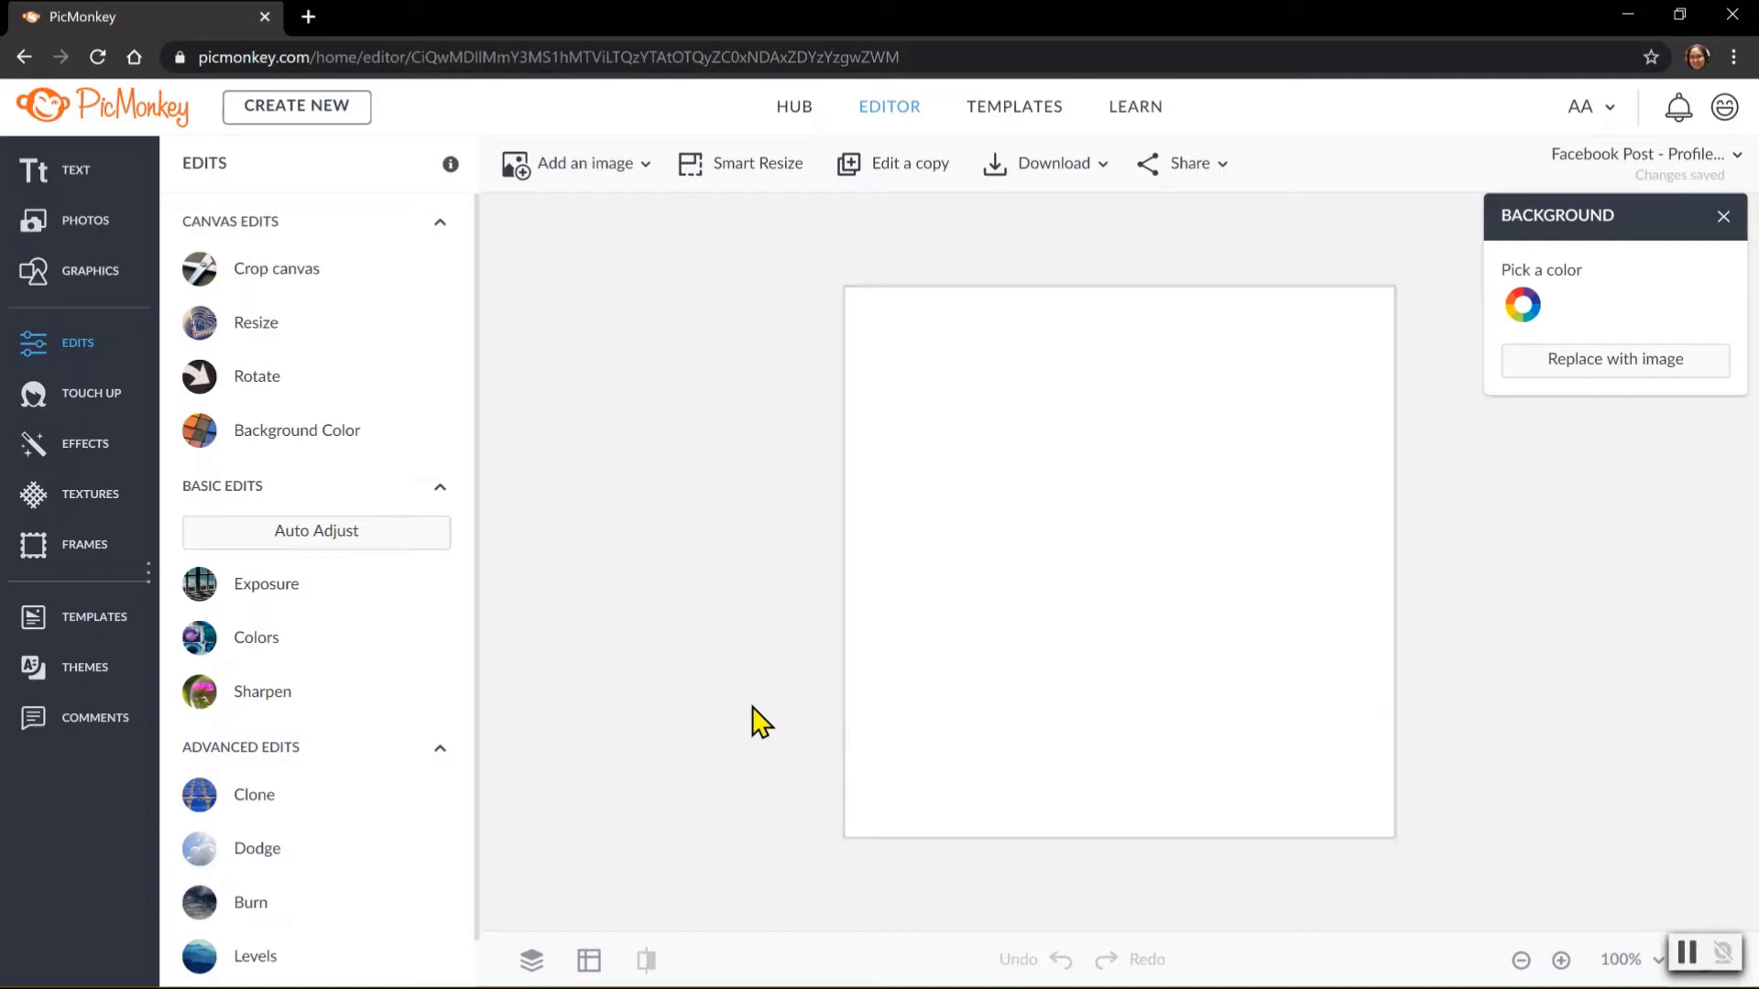
# Make the canvas background transparent.
pyautogui.click(1524, 308)
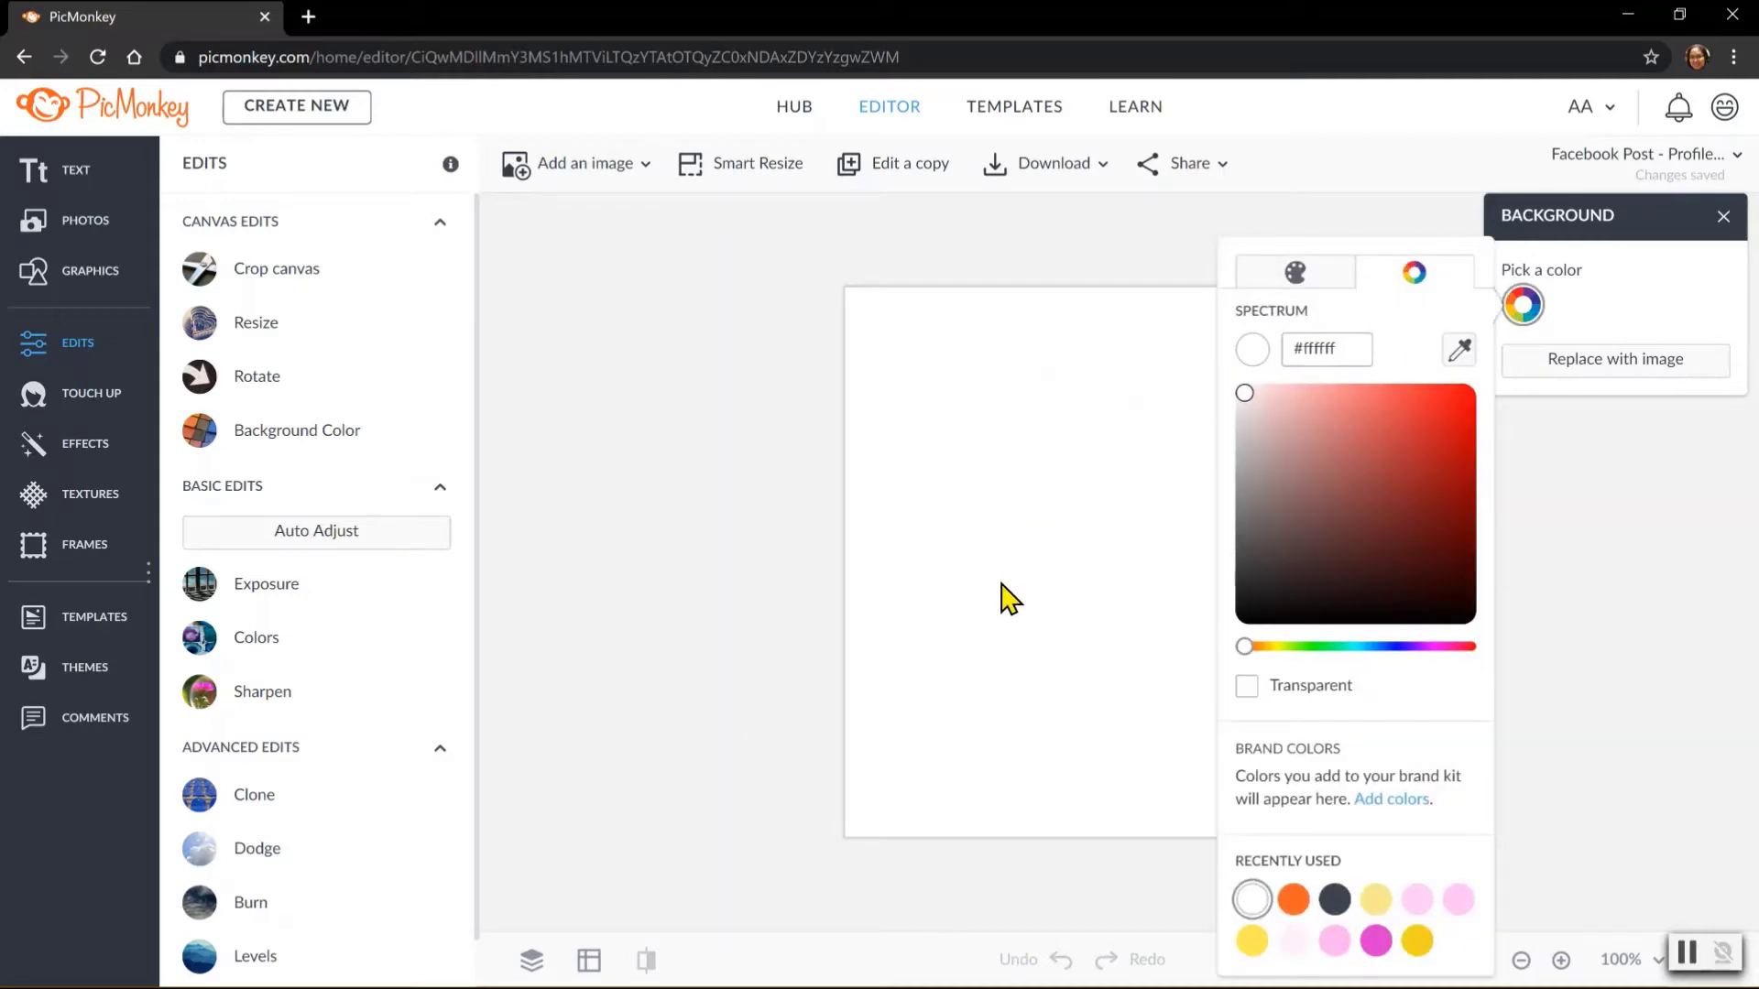
pyautogui.click(1248, 687)
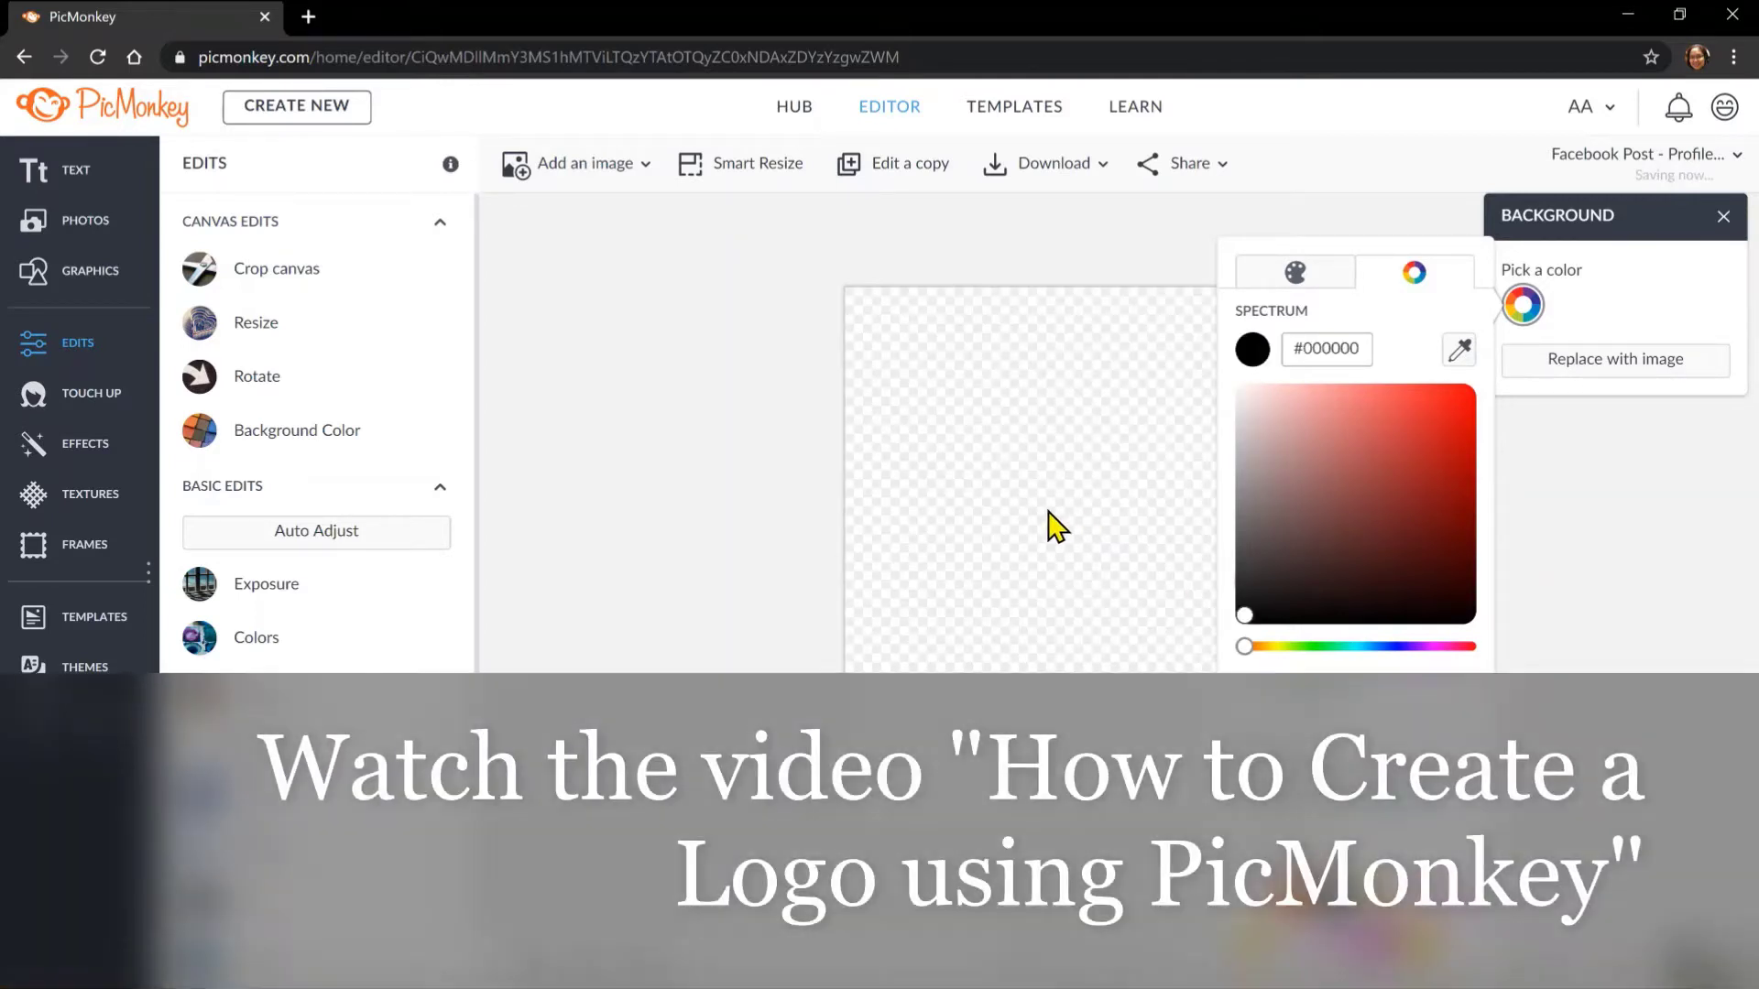
pyautogui.click(1049, 513)
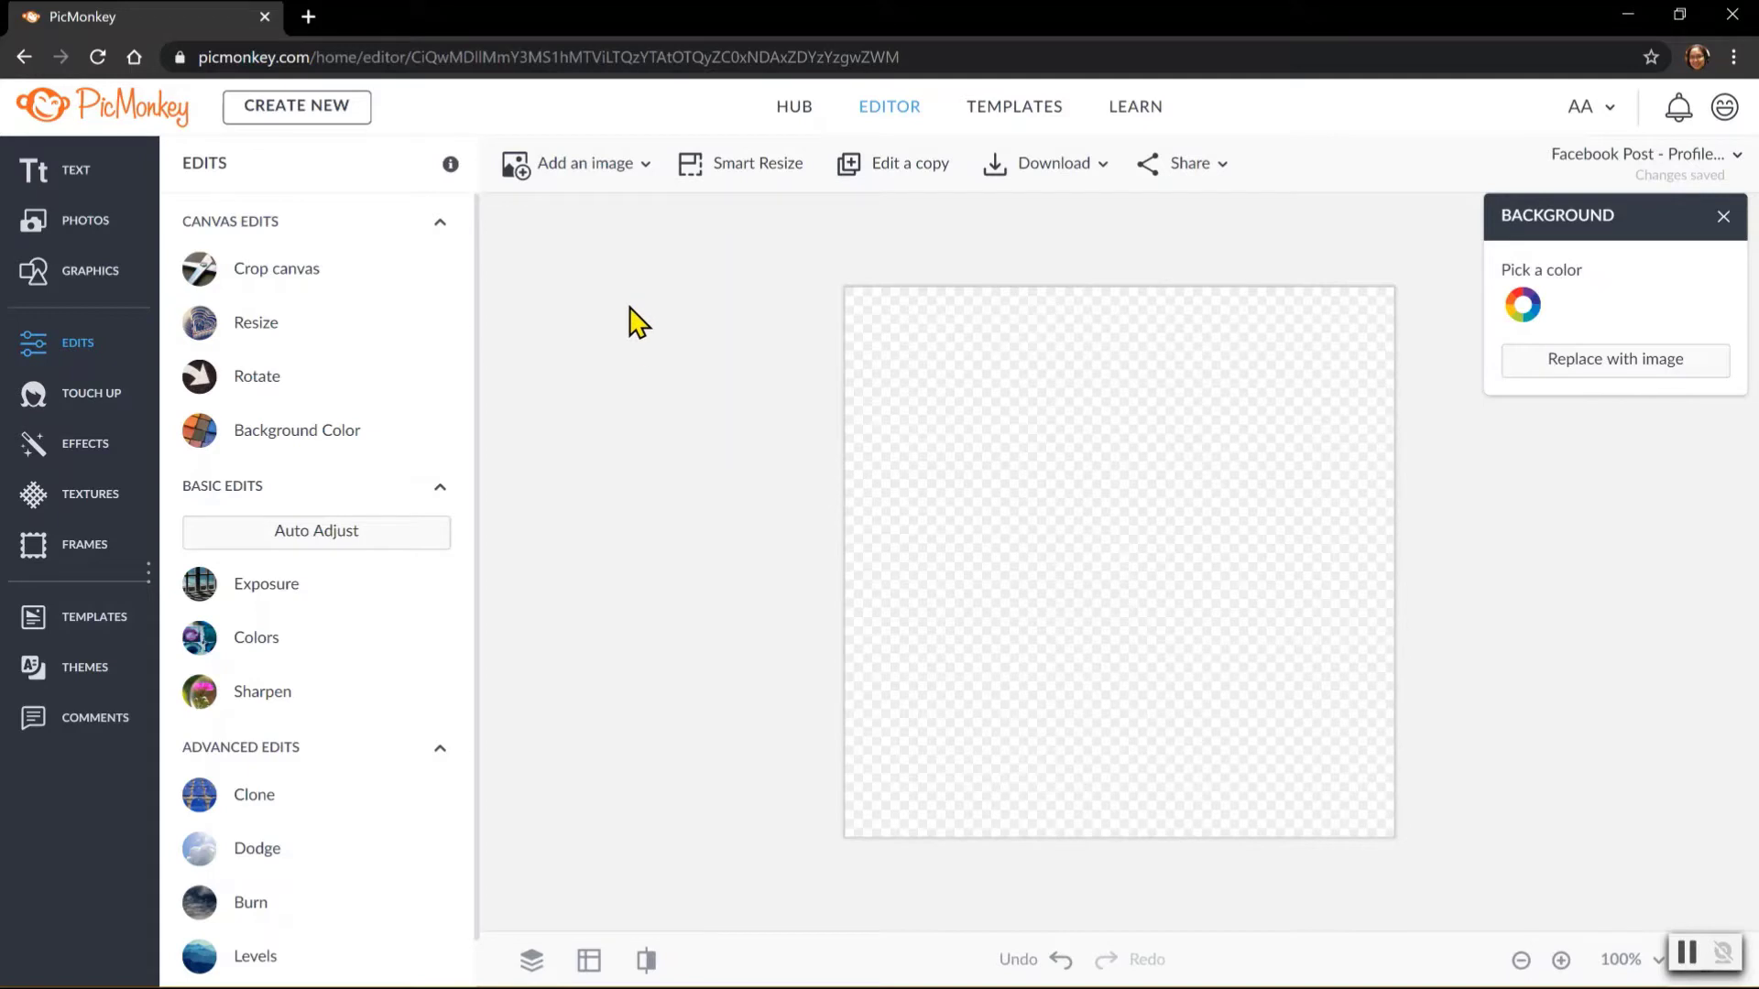
# Add the photo of the woman with a laptop from the computer's Desktop folder to the canvas.
pyautogui.click(591, 174)
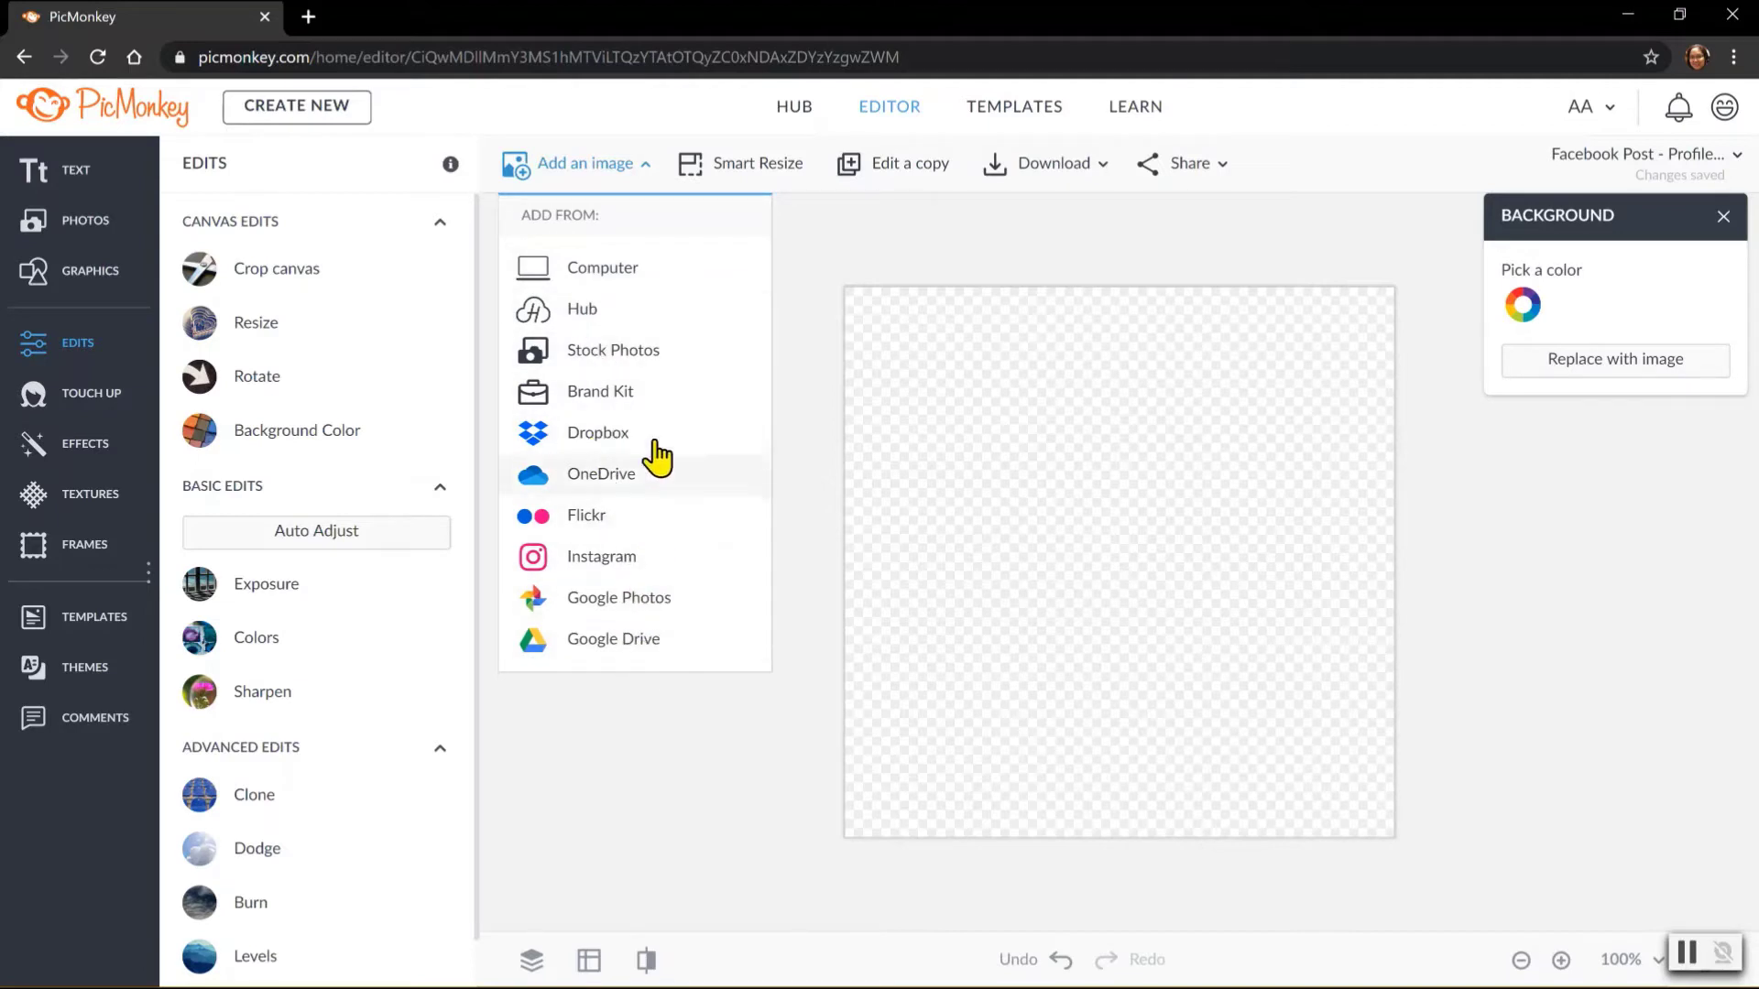
pyautogui.click(656, 292)
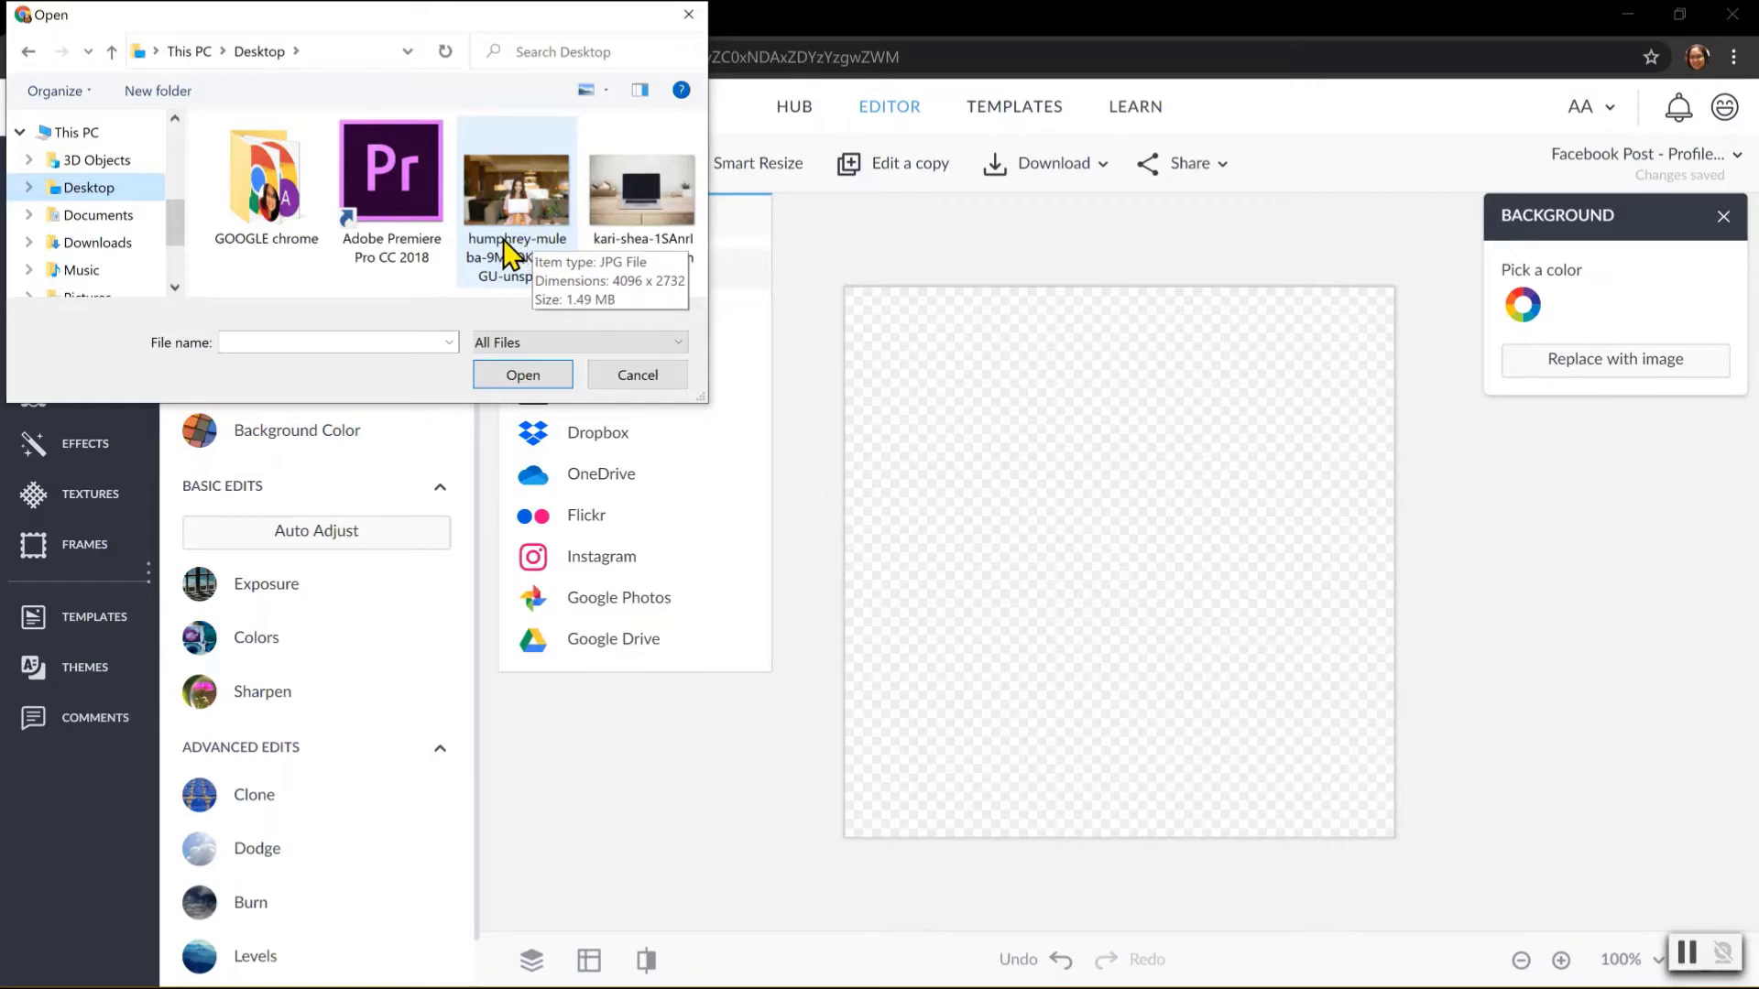
pyautogui.click(510, 266)
pyautogui.click(527, 378)
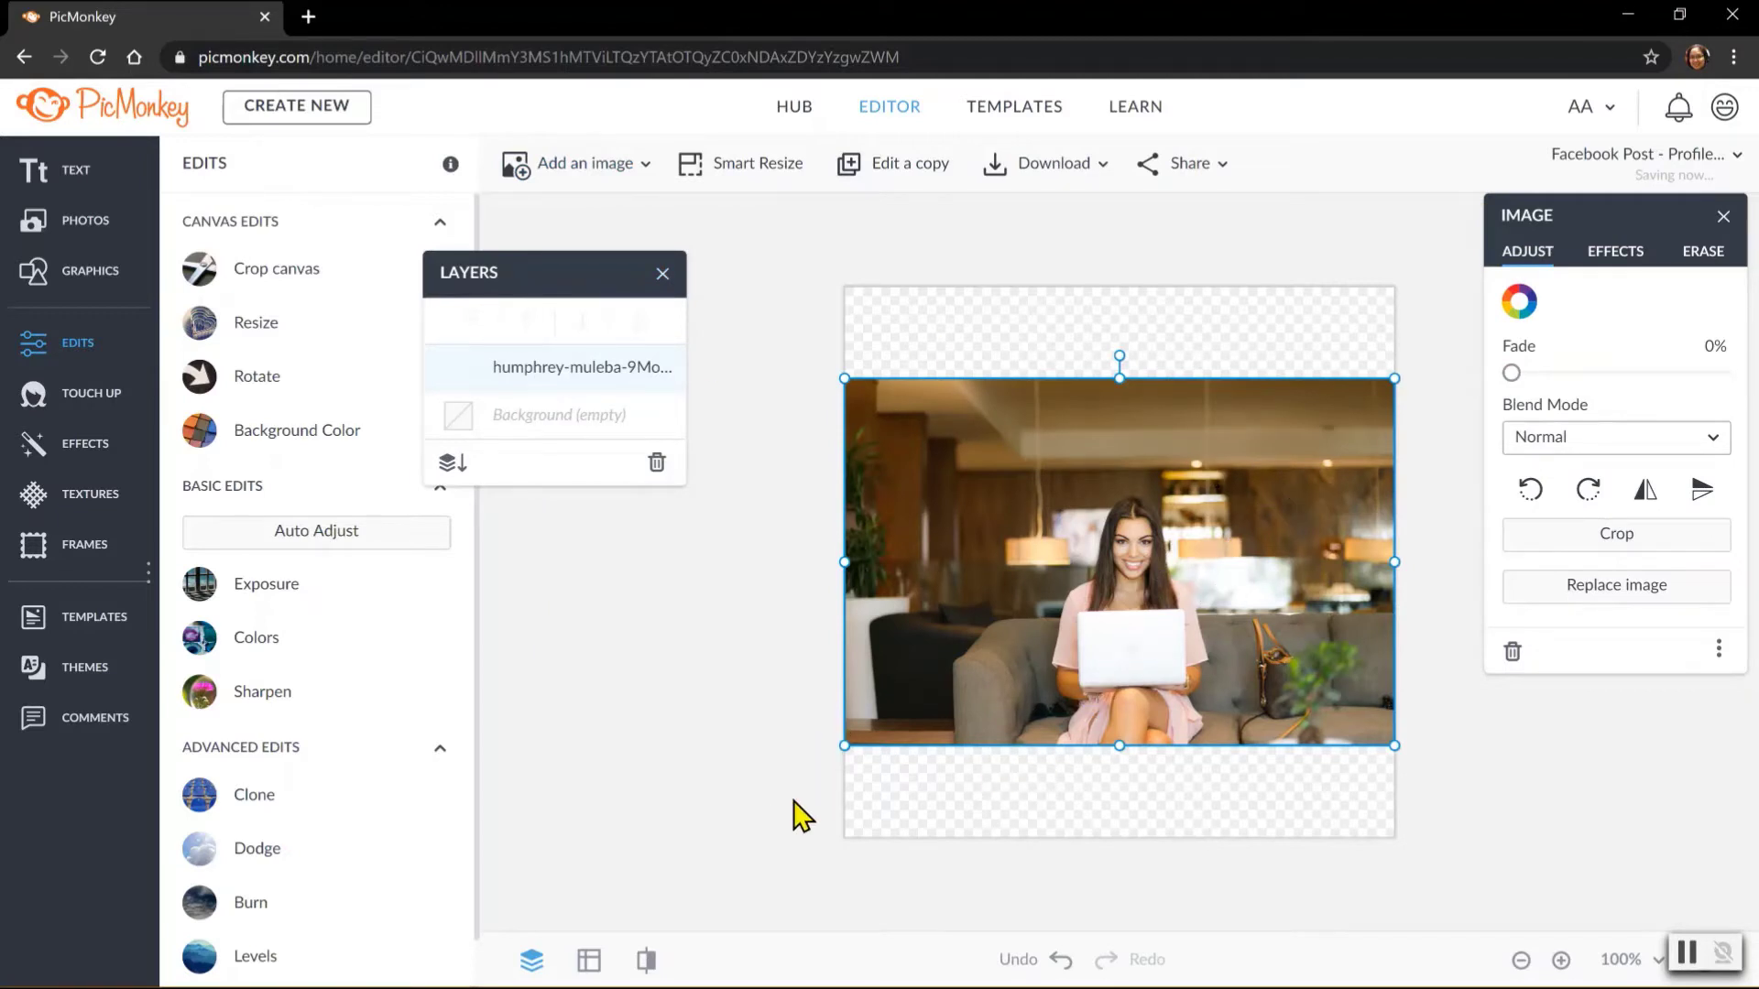
# Enlarge the photo to cover the full height of the canvas and centre it.
pyautogui.moveTo(844, 745); pyautogui.dragTo(728, 870)
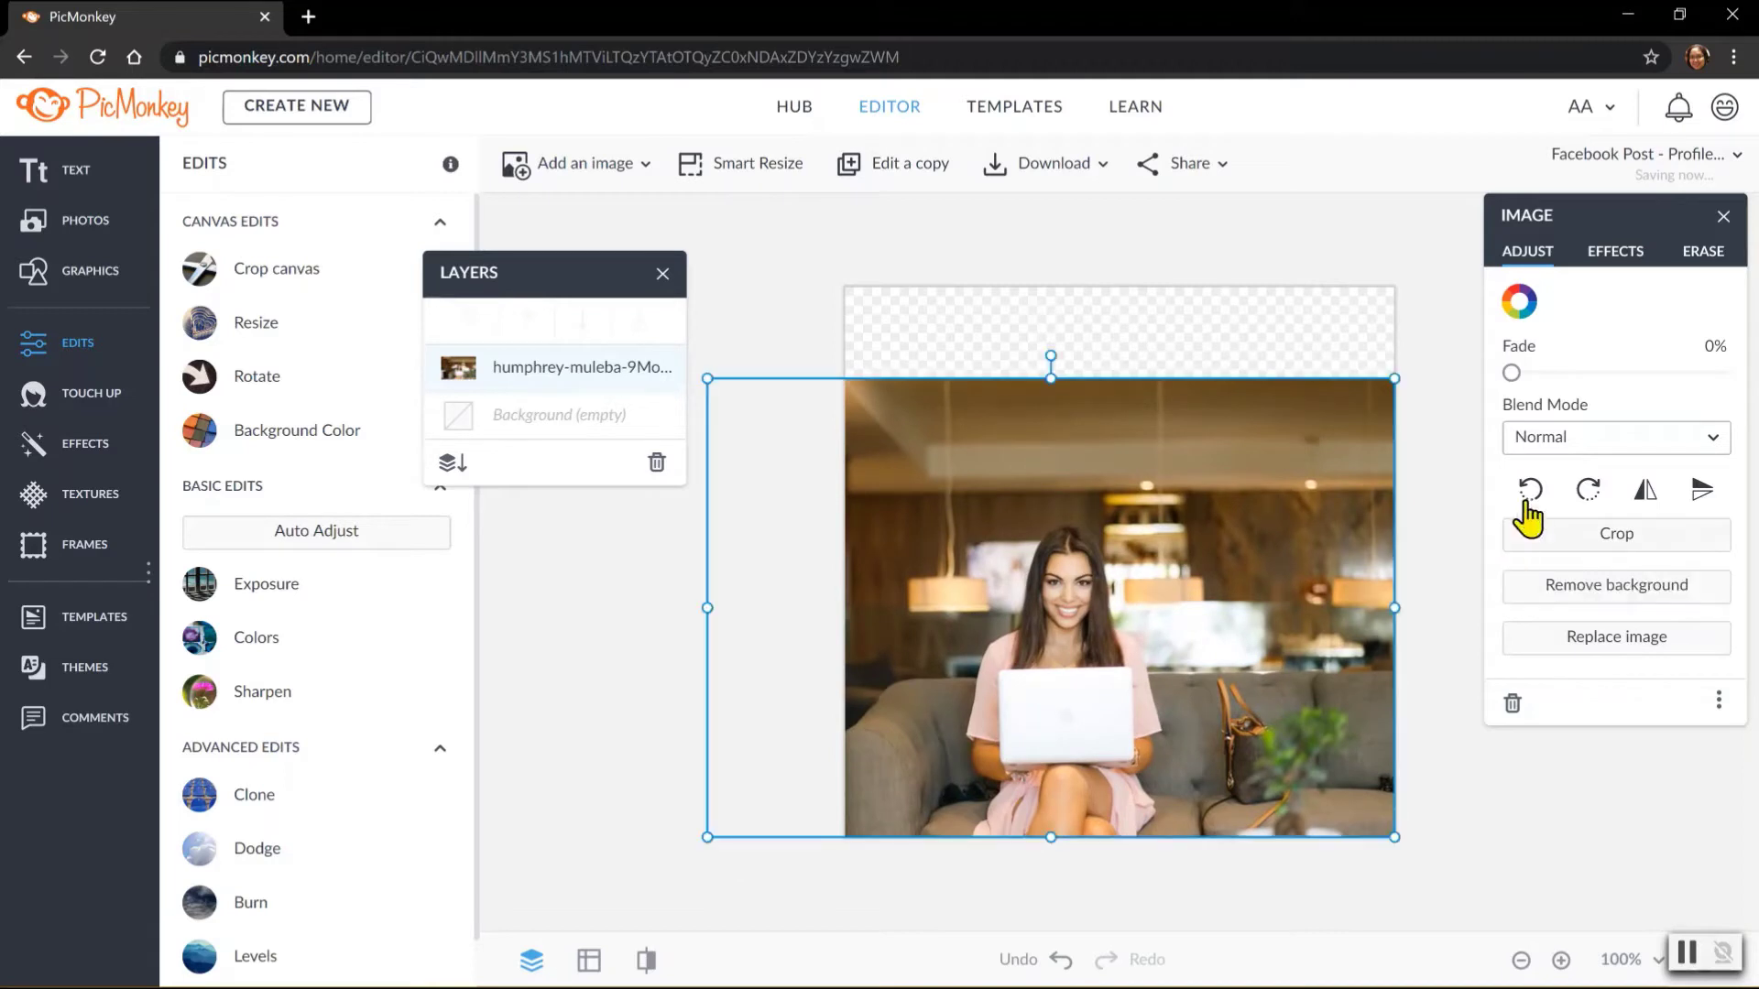
pyautogui.moveTo(1396, 375); pyautogui.dragTo(1517, 262)
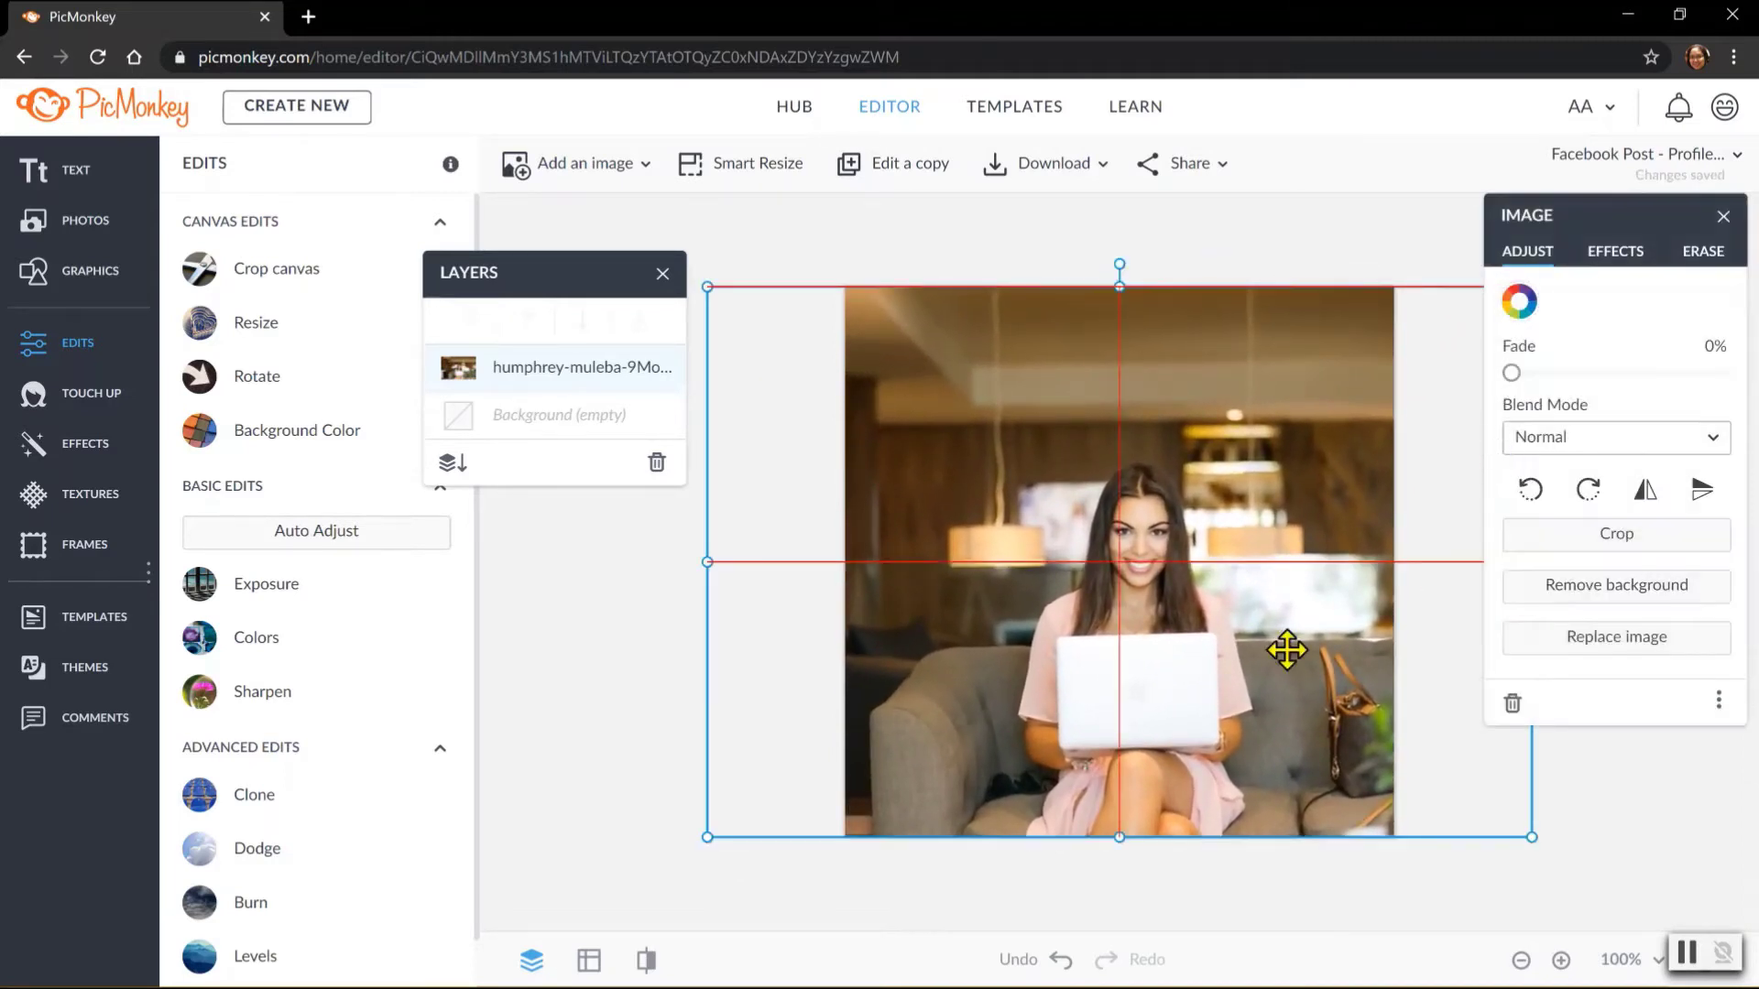
pyautogui.moveTo(1225, 679); pyautogui.dragTo(1223, 673)
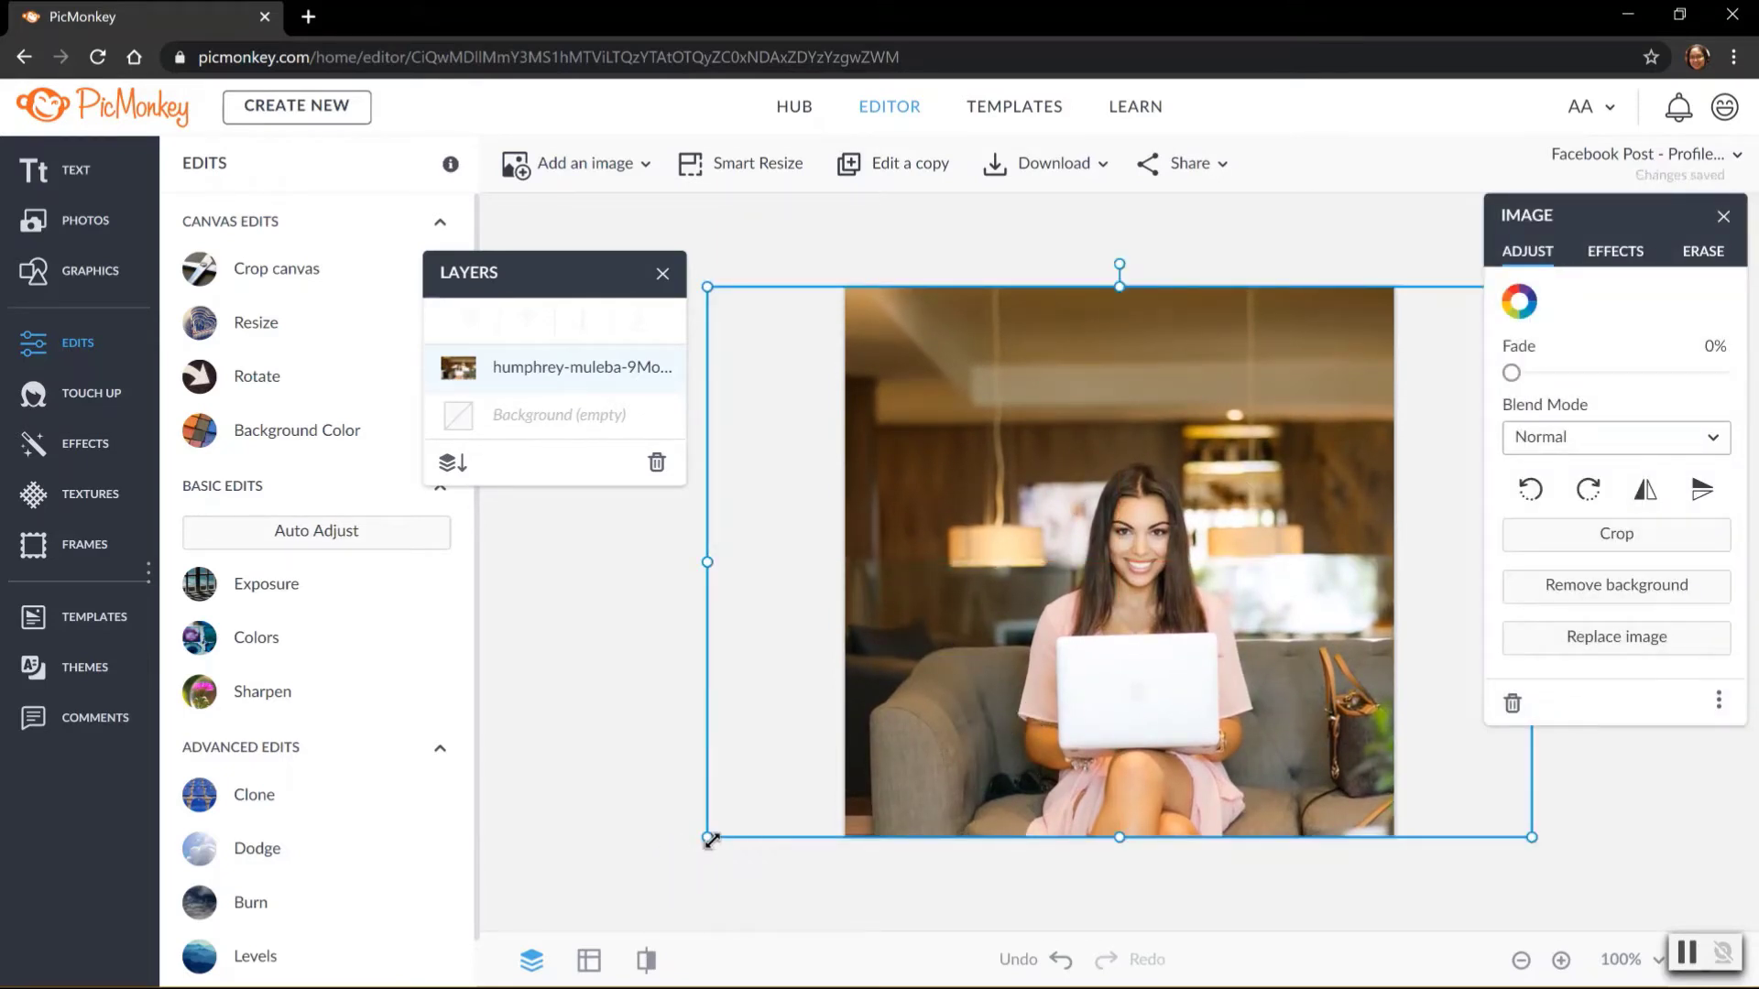
# Shrink the photo to slightly wider than the canvas and recentre it, leaving empty strips above and below.
pyautogui.moveTo(711, 840); pyautogui.dragTo(911, 747)
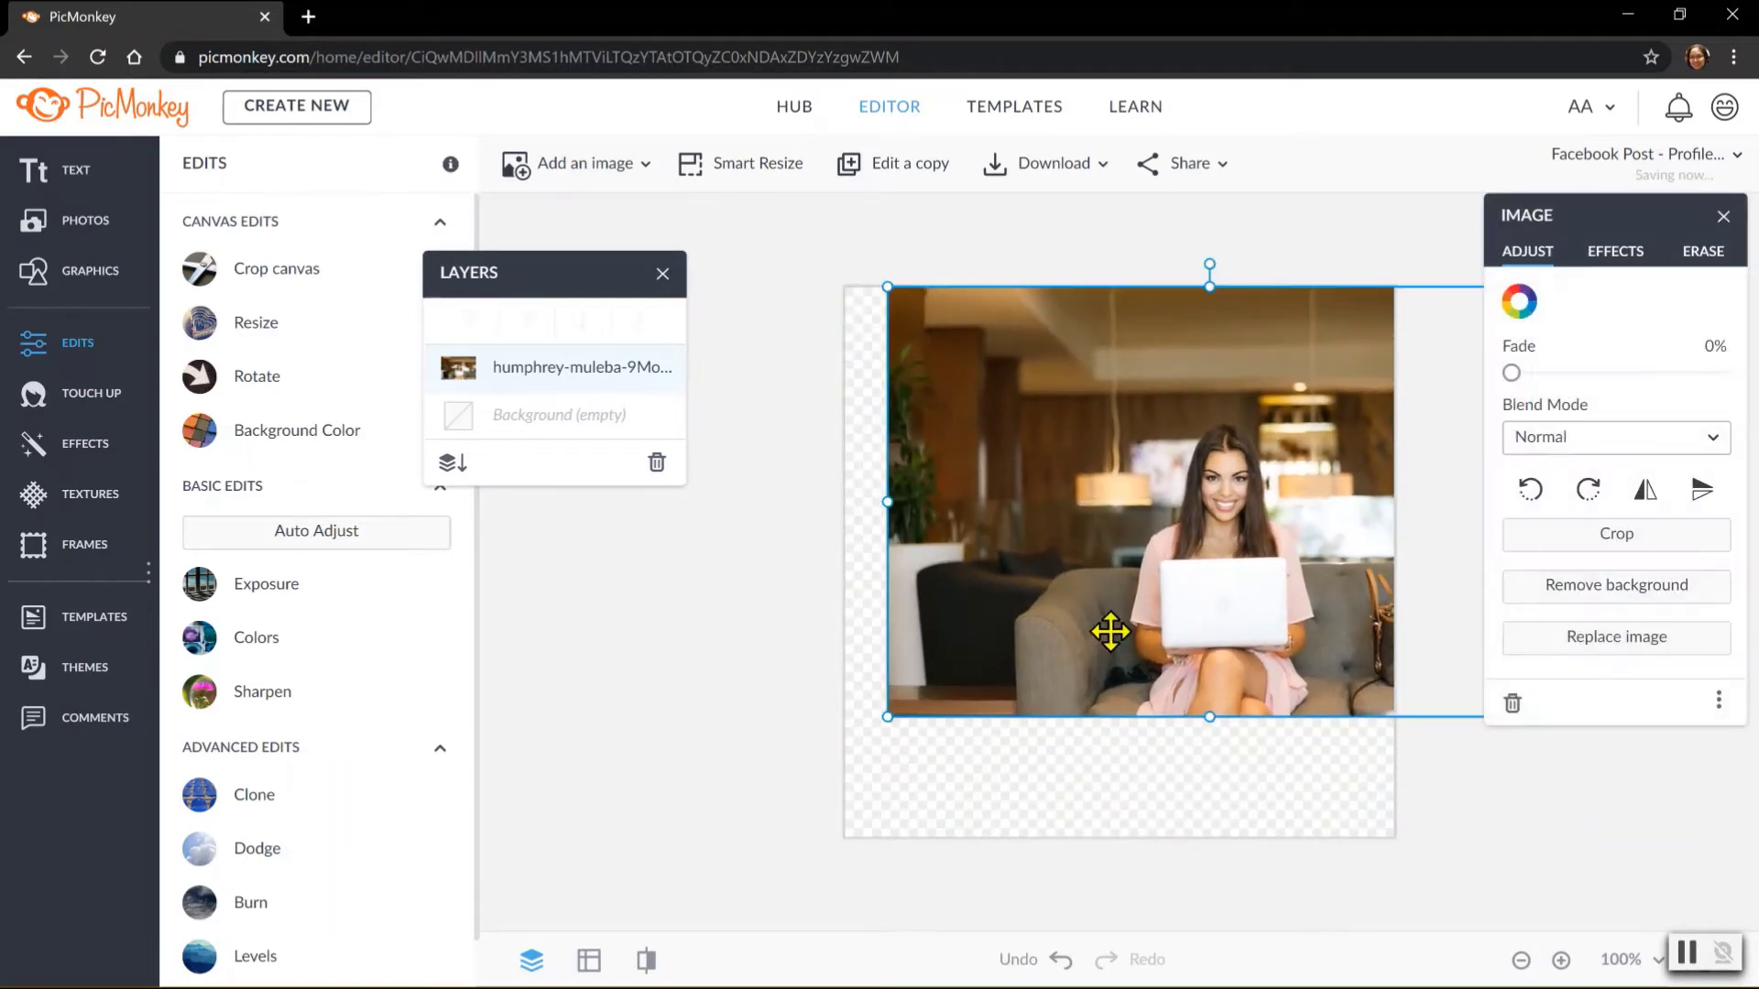
pyautogui.moveTo(1115, 629); pyautogui.dragTo(1021, 669)
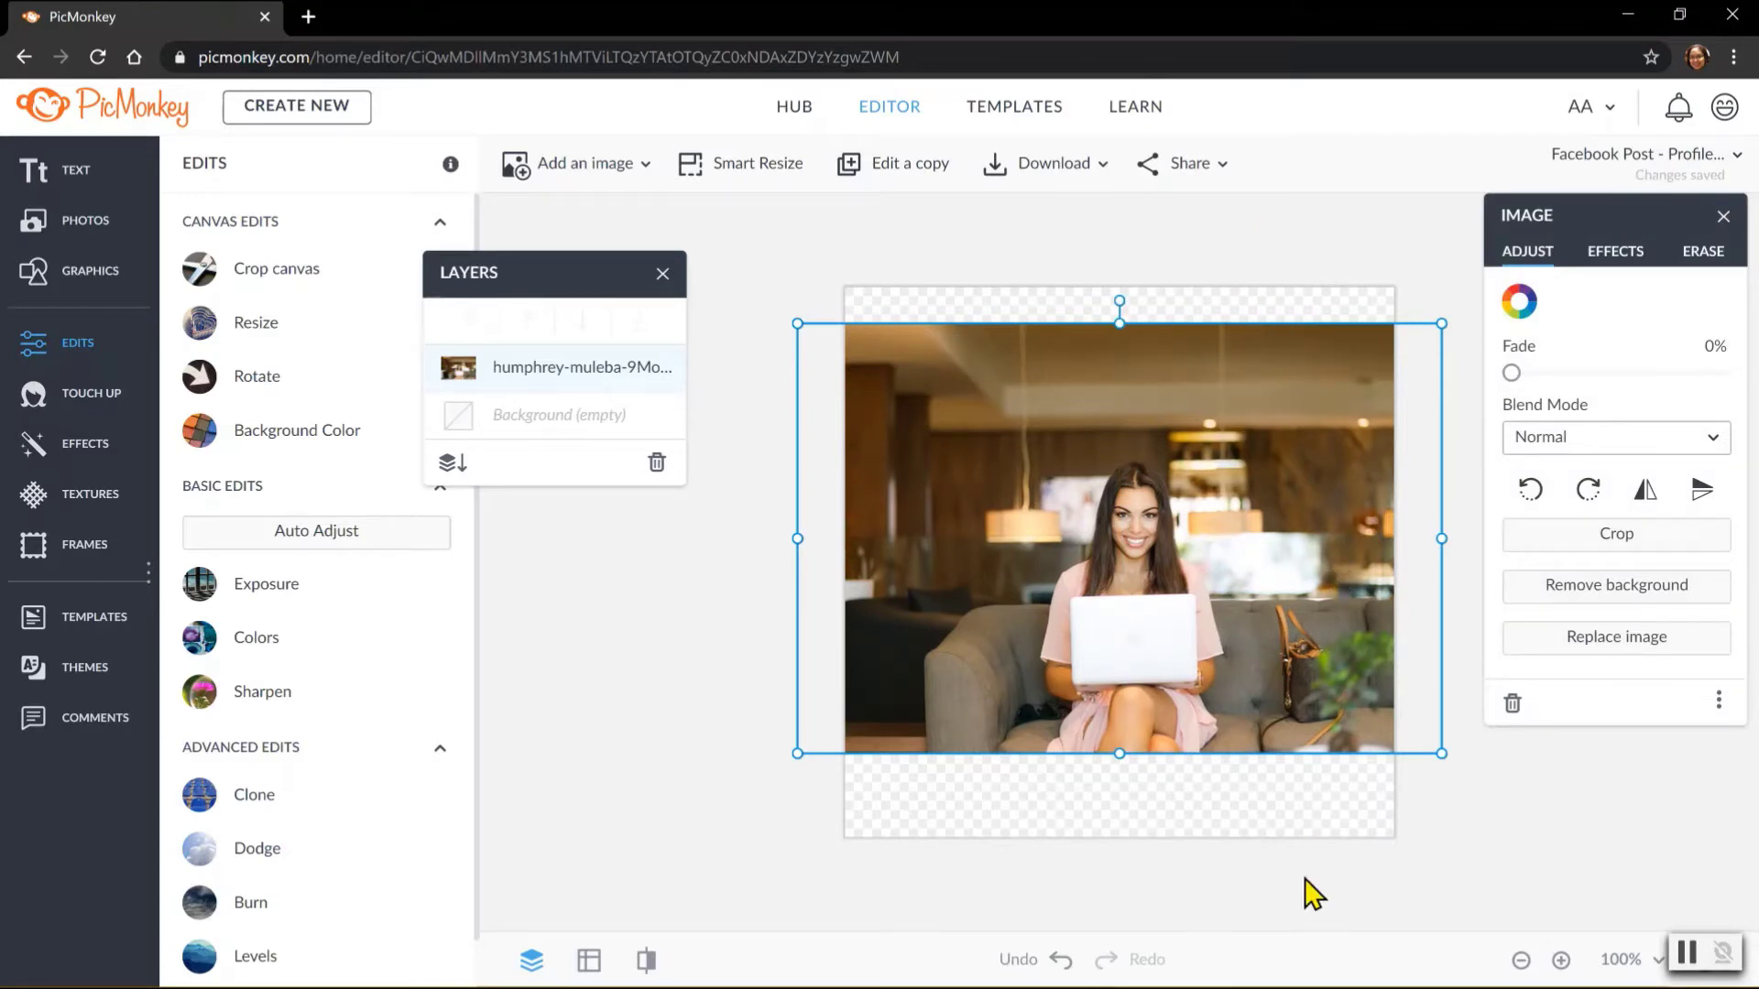
pyautogui.moveTo(1081, 601); pyautogui.dragTo(1085, 619)
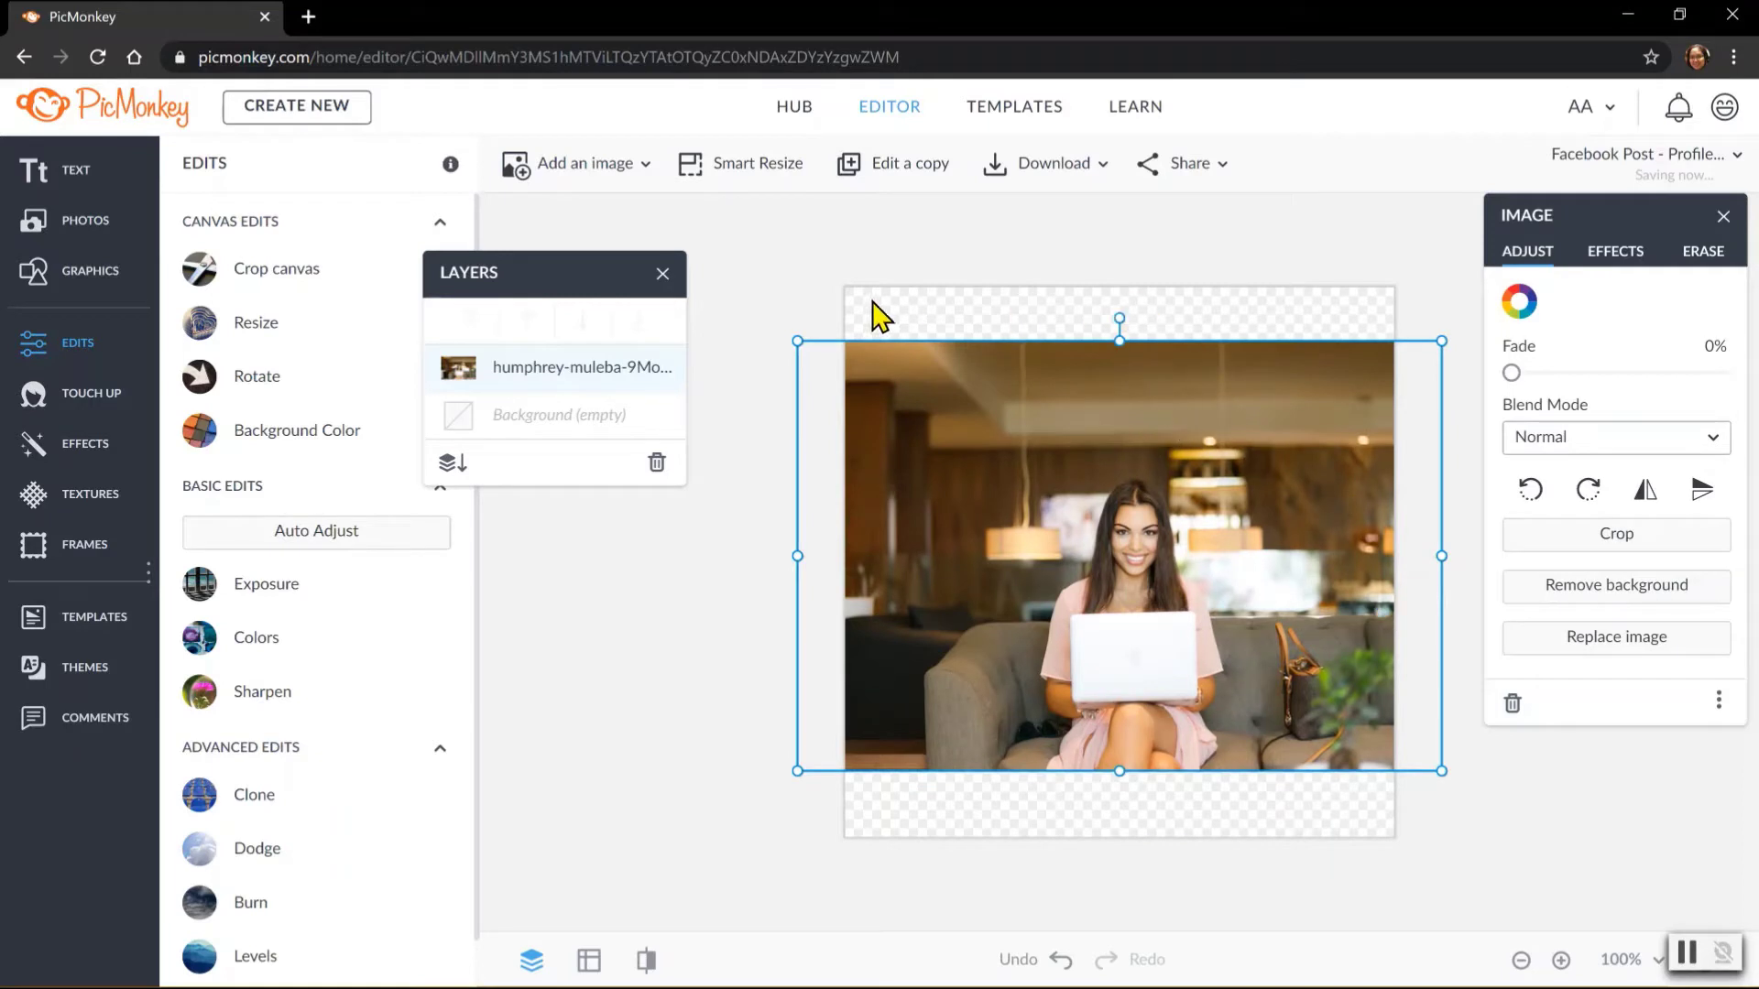
# Try white, orange and yellow #ffe858 as the background colour, and set the background back to transparent.
pyautogui.click(1096, 802)
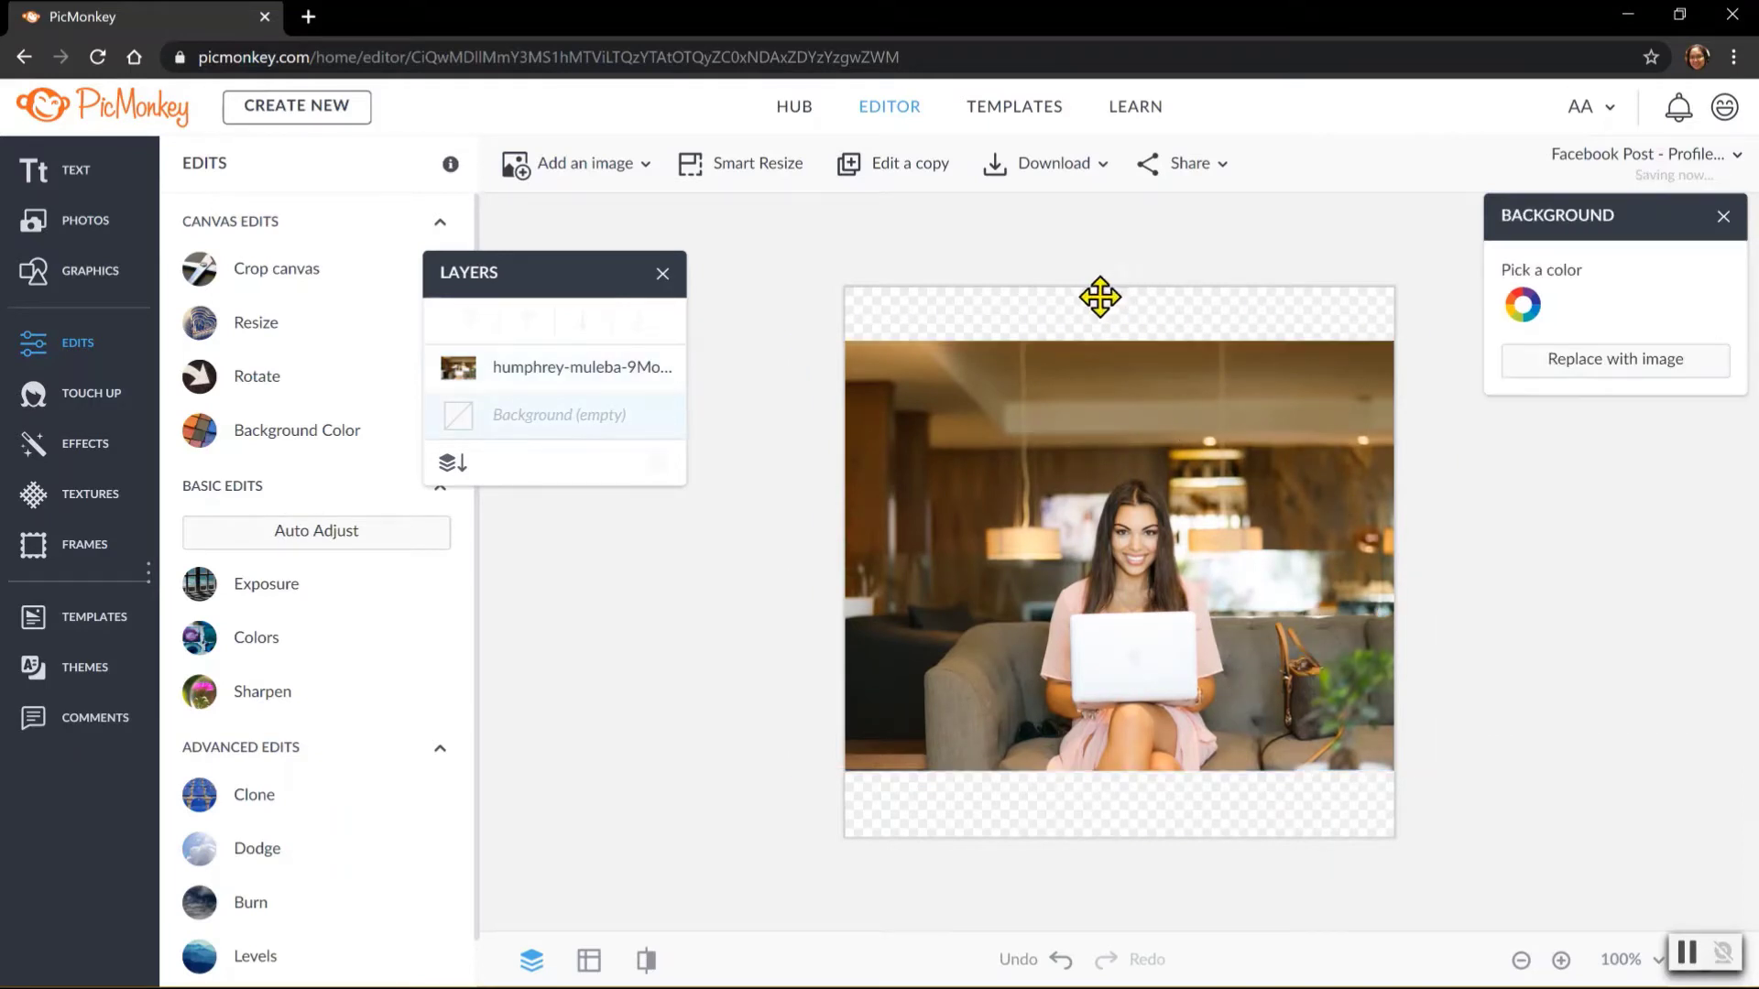
pyautogui.click(1540, 309)
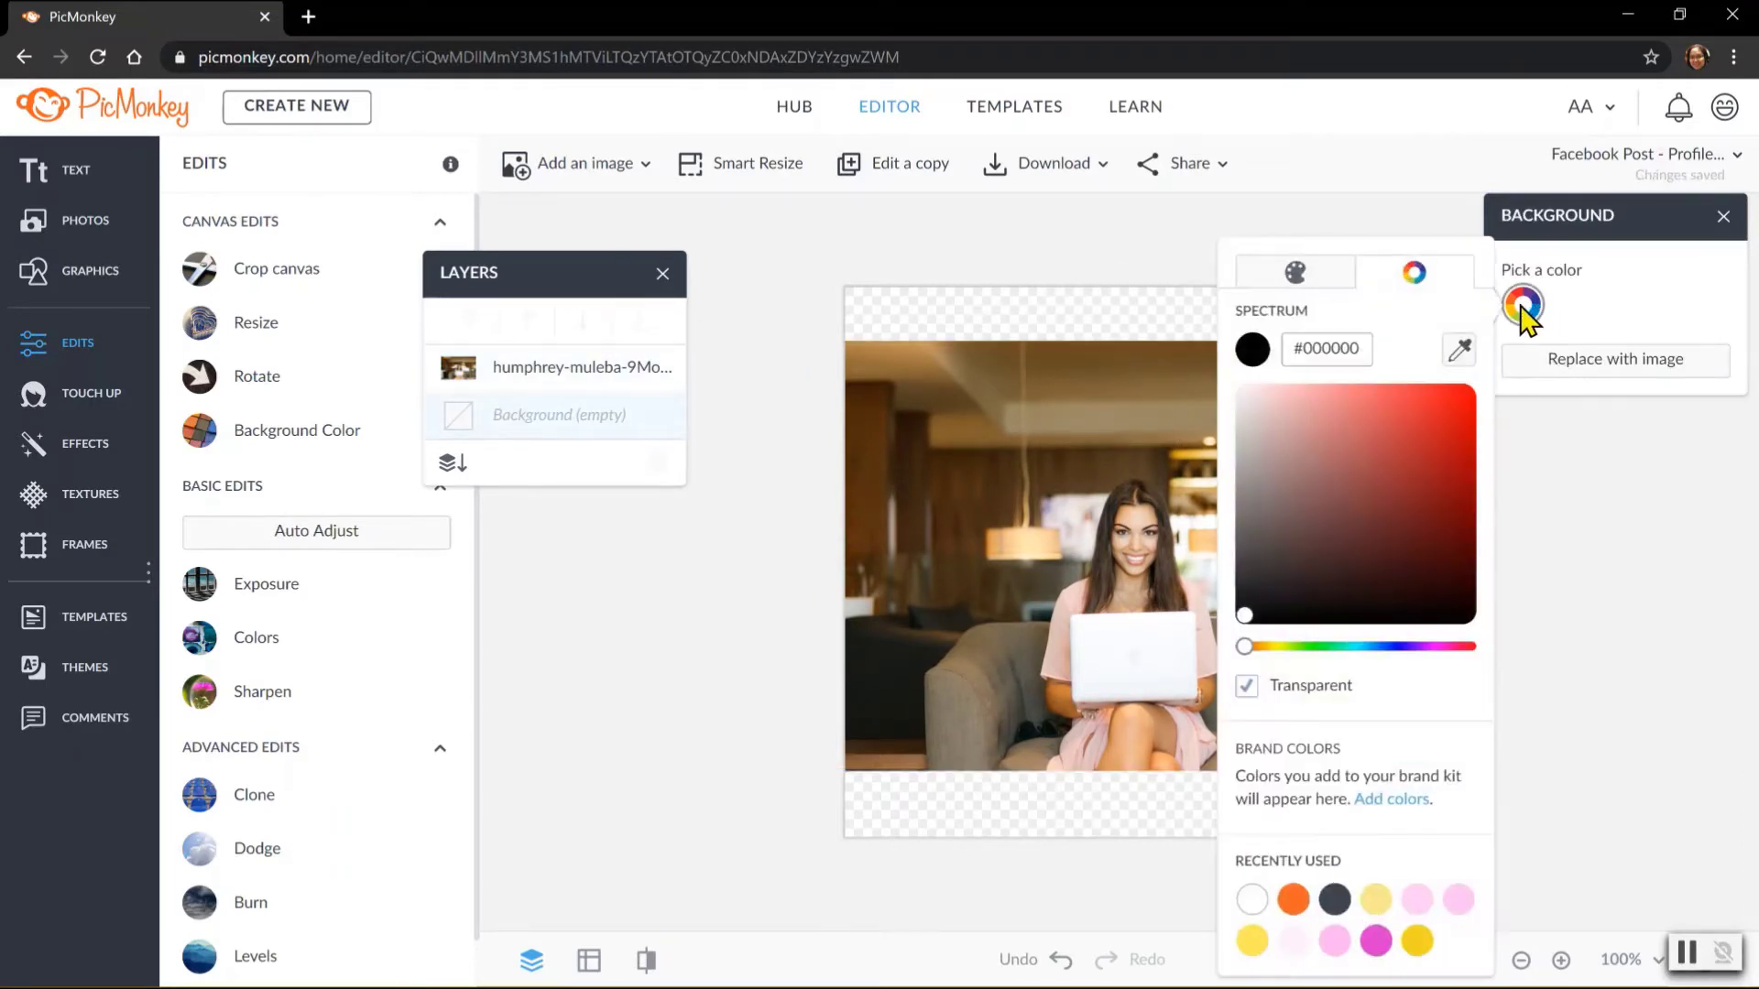
pyautogui.click(1252, 899)
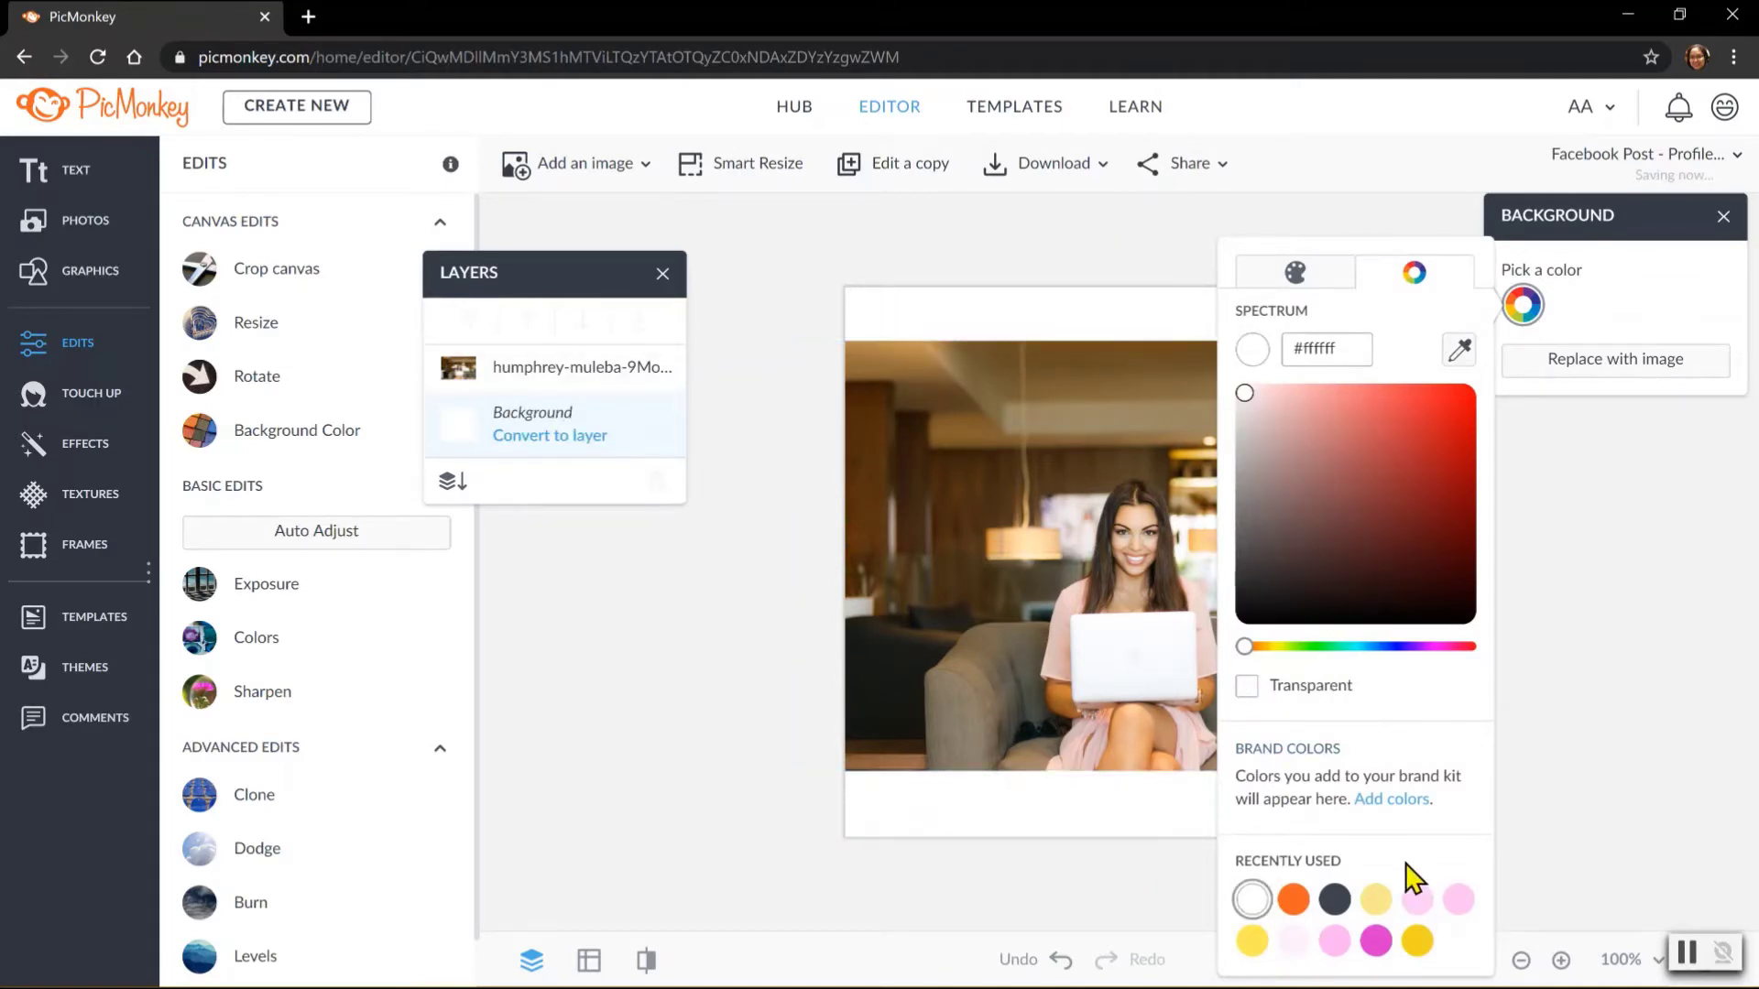
pyautogui.click(1294, 899)
pyautogui.click(1255, 930)
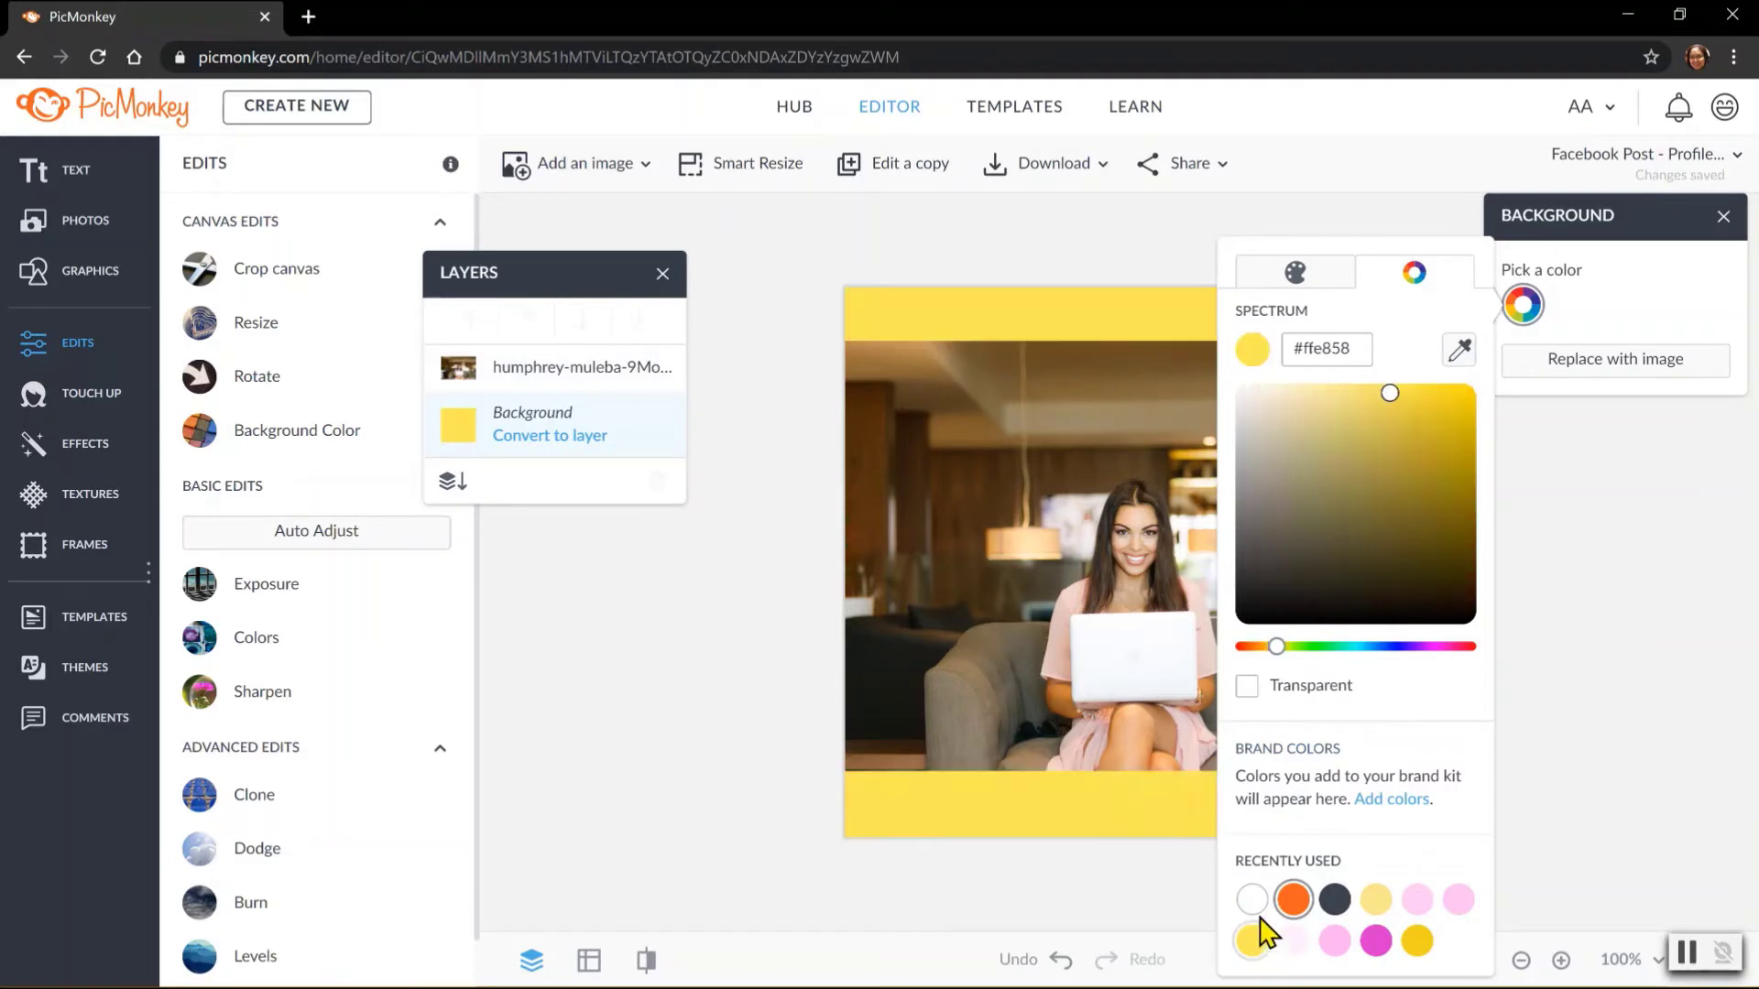
pyautogui.click(1252, 900)
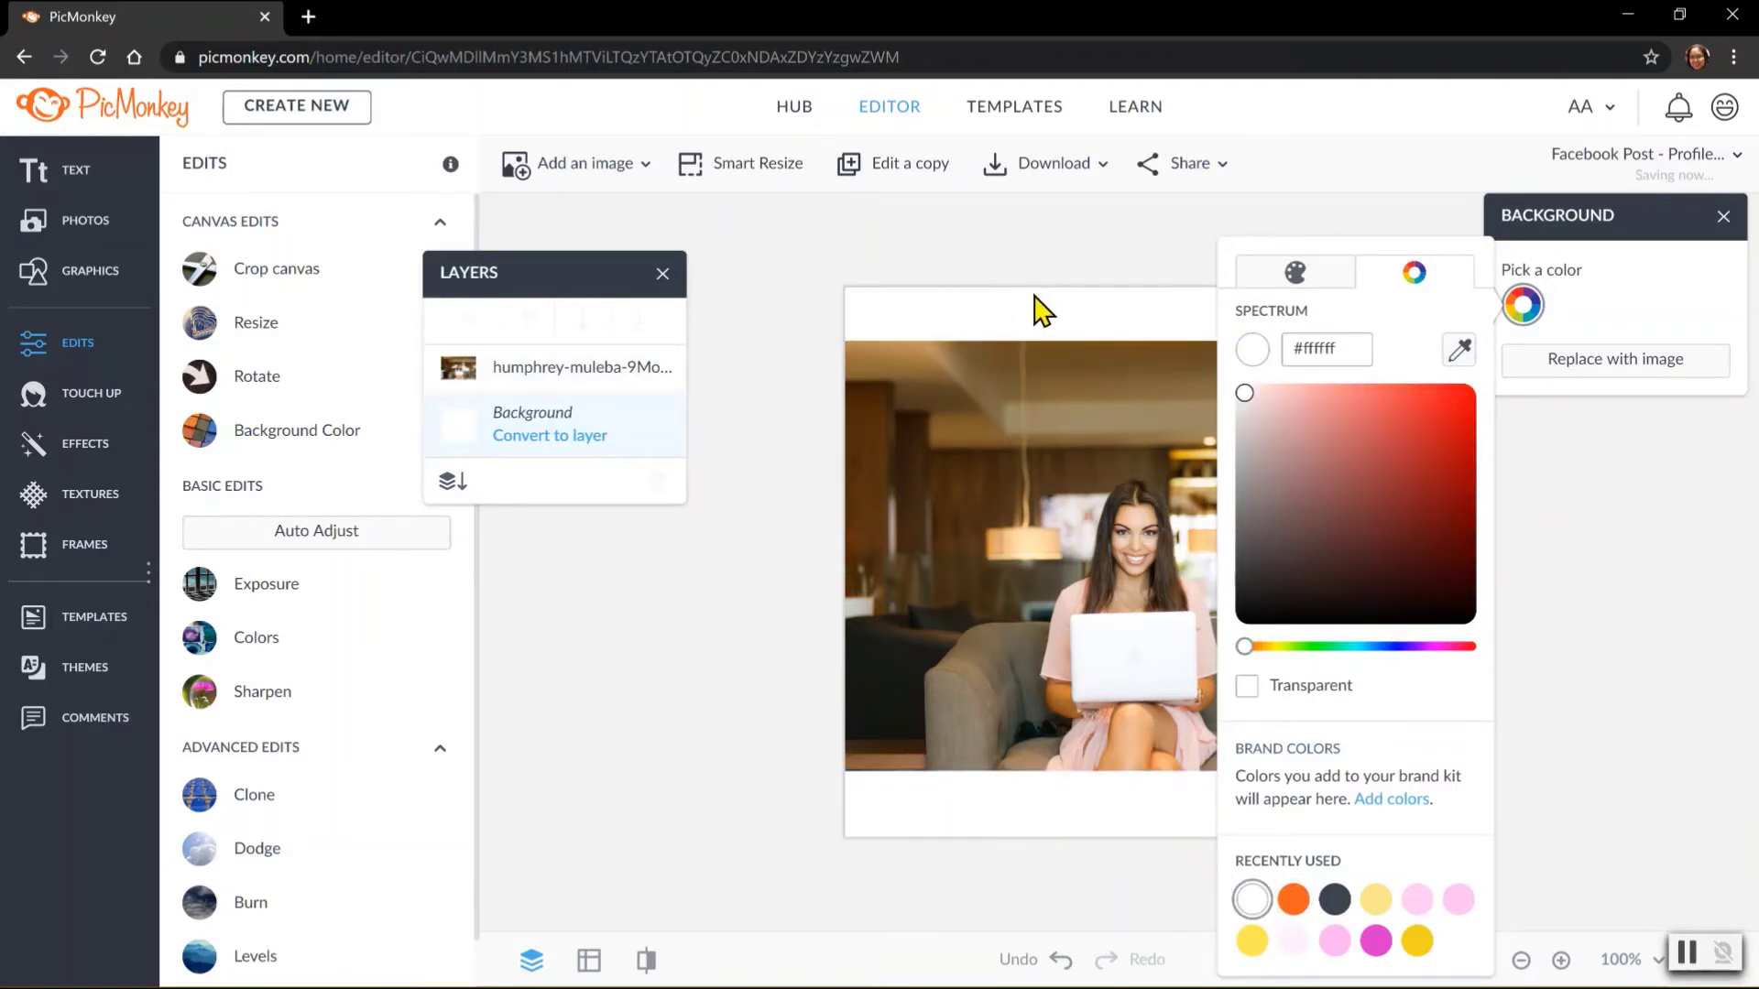
pyautogui.click(1246, 687)
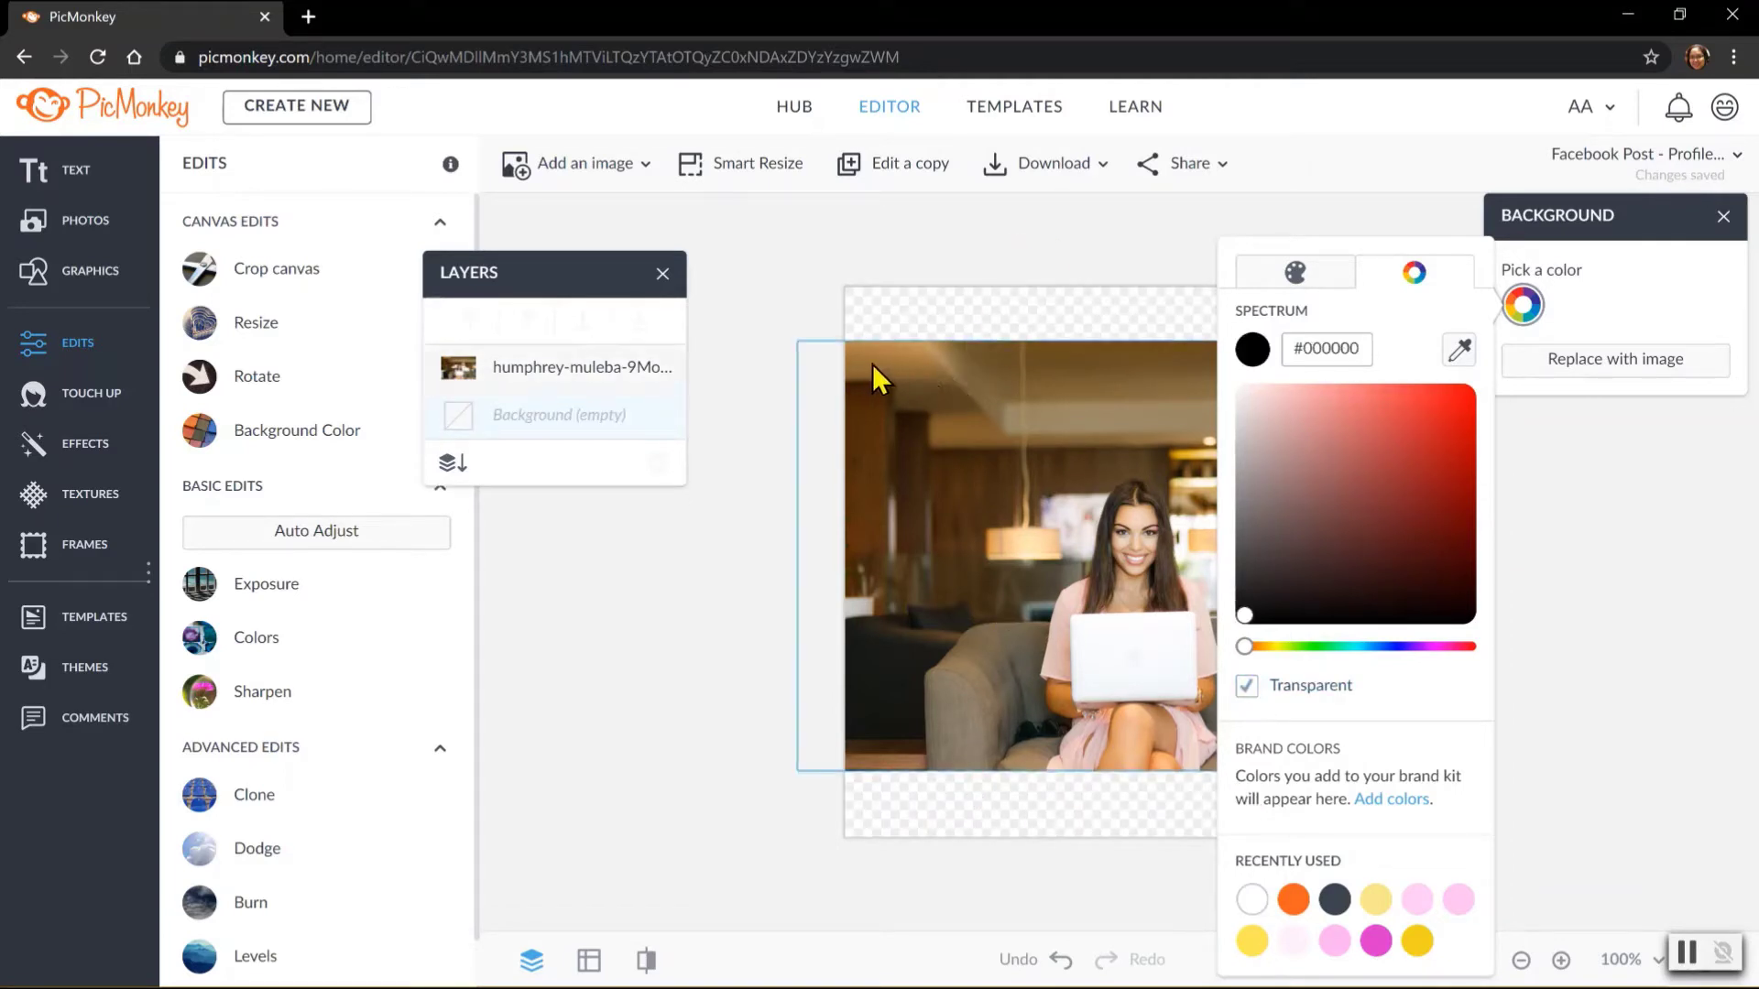
pyautogui.click(973, 815)
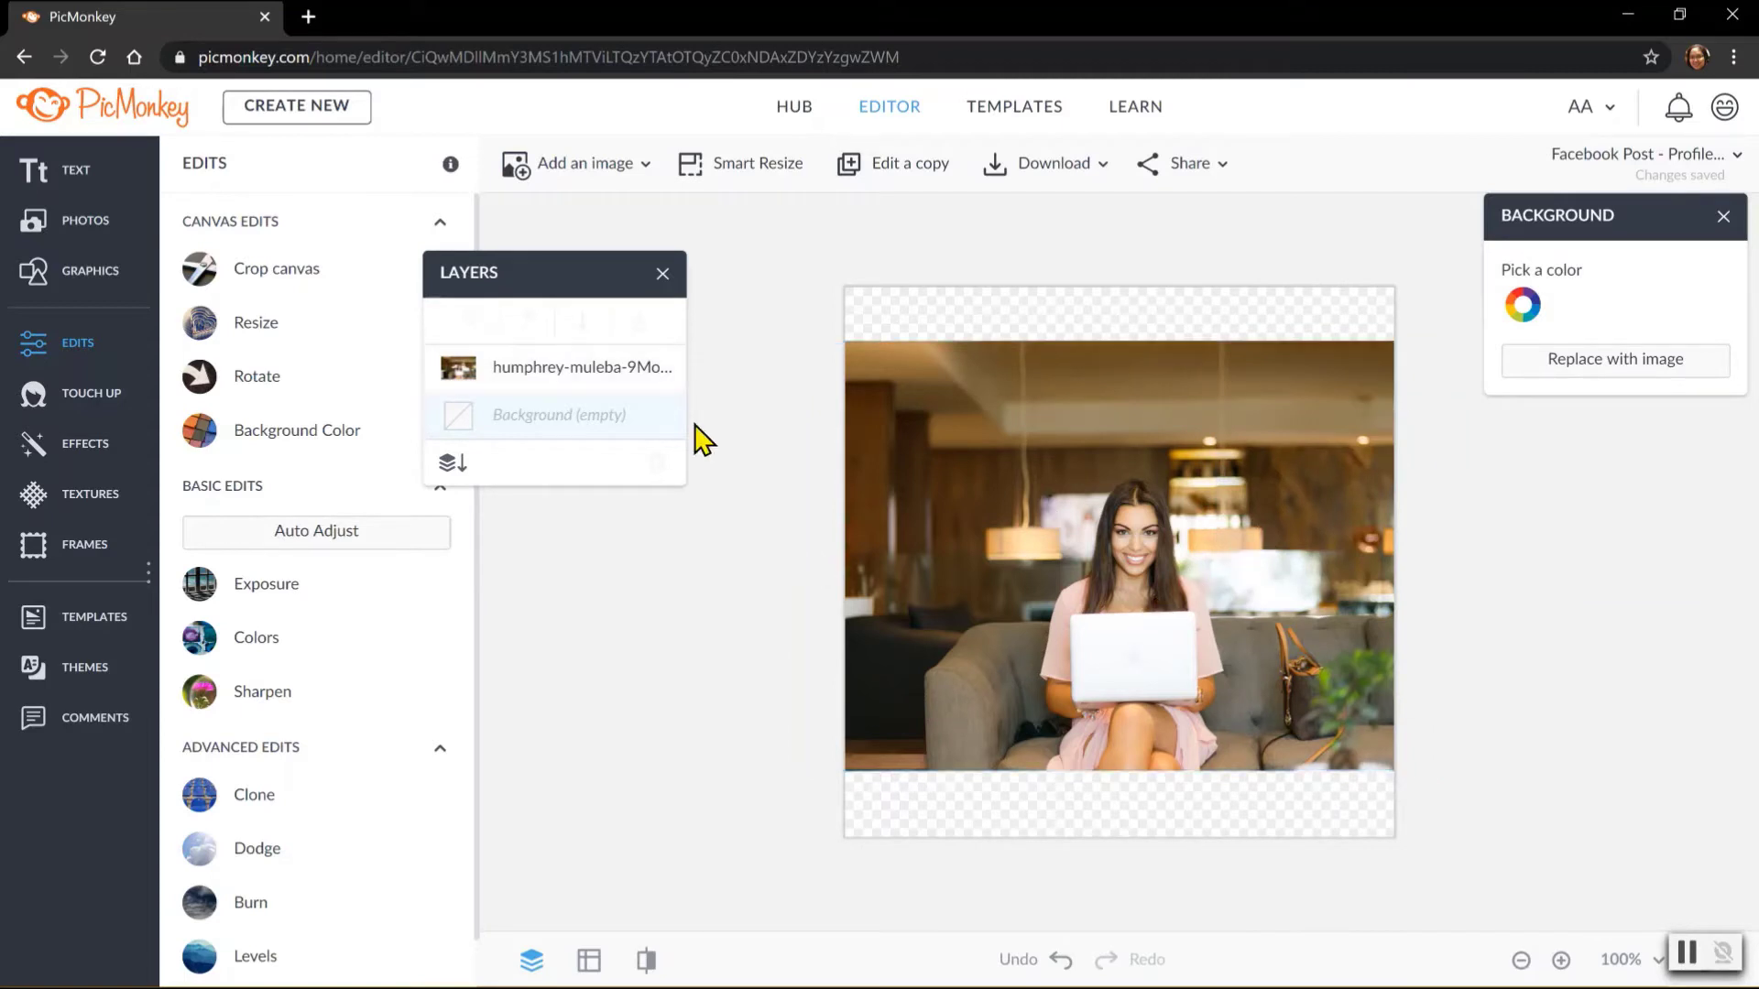
# Enlarge the photo until it covers the full height of the canvas and position it so the woman is centred.
pyautogui.click(895, 420)
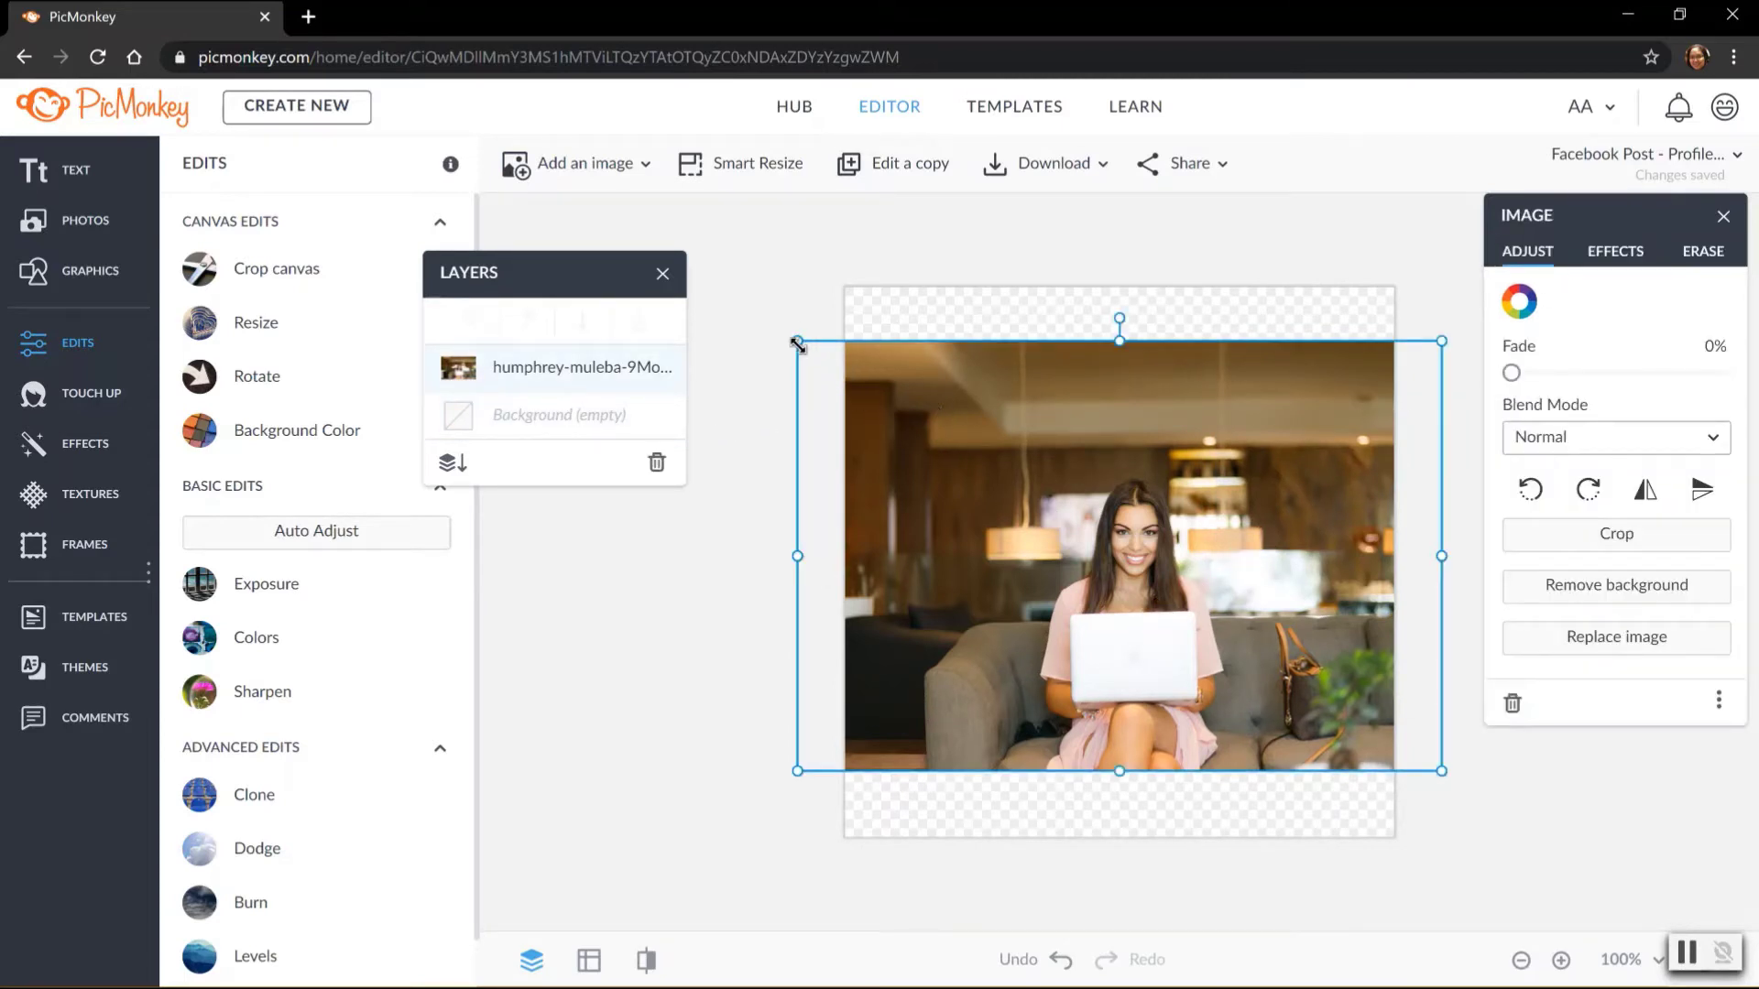
pyautogui.moveTo(797, 342); pyautogui.dragTo(745, 251)
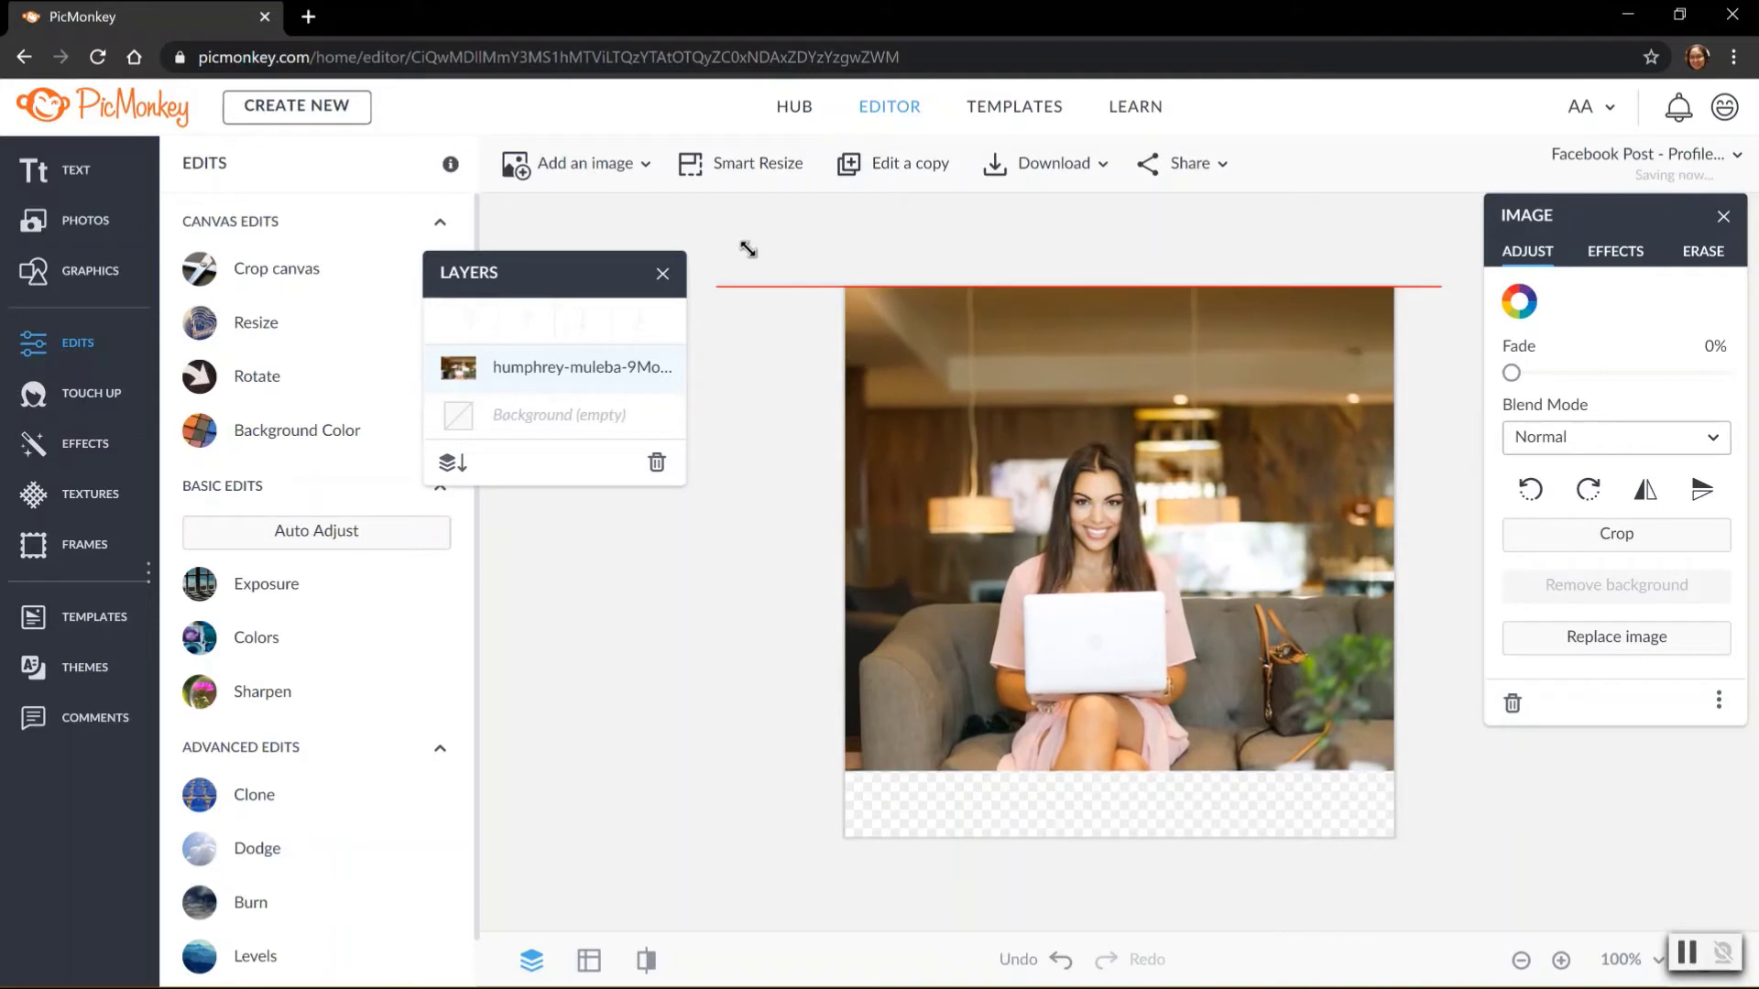
pyautogui.moveTo(1435, 766); pyautogui.dragTo(1420, 820)
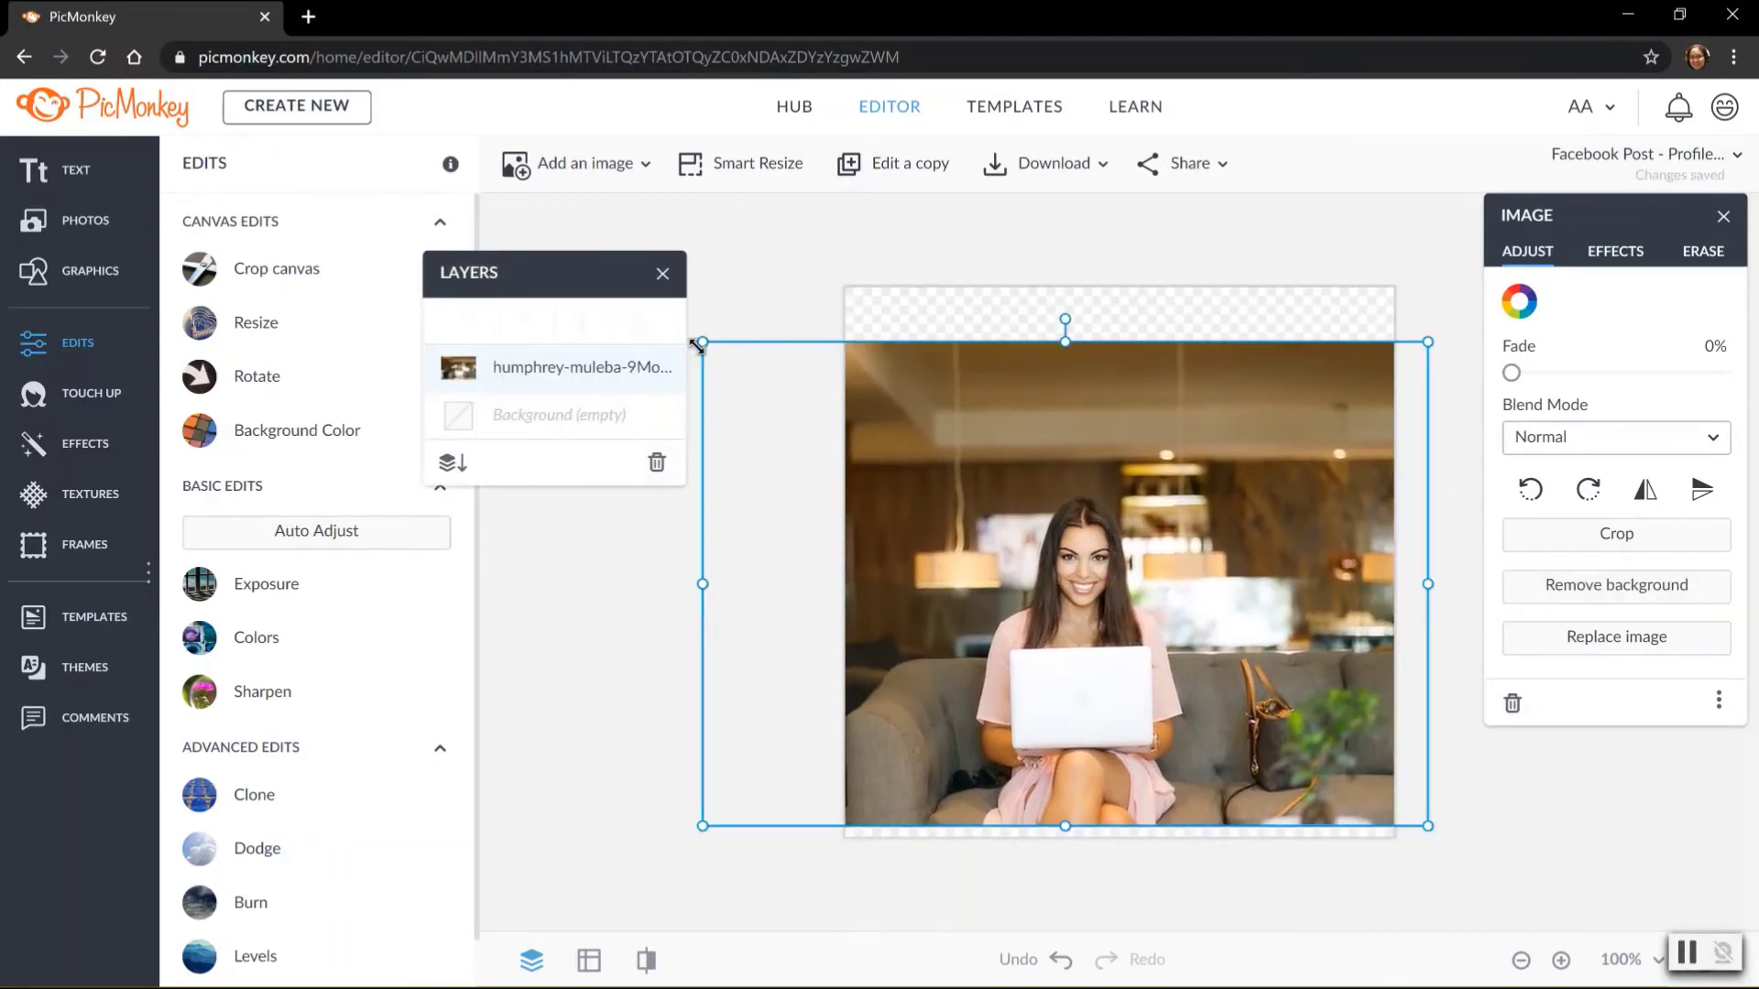
pyautogui.moveTo(701, 344); pyautogui.dragTo(620, 287)
pyautogui.moveTo(1427, 825); pyautogui.dragTo(1445, 845)
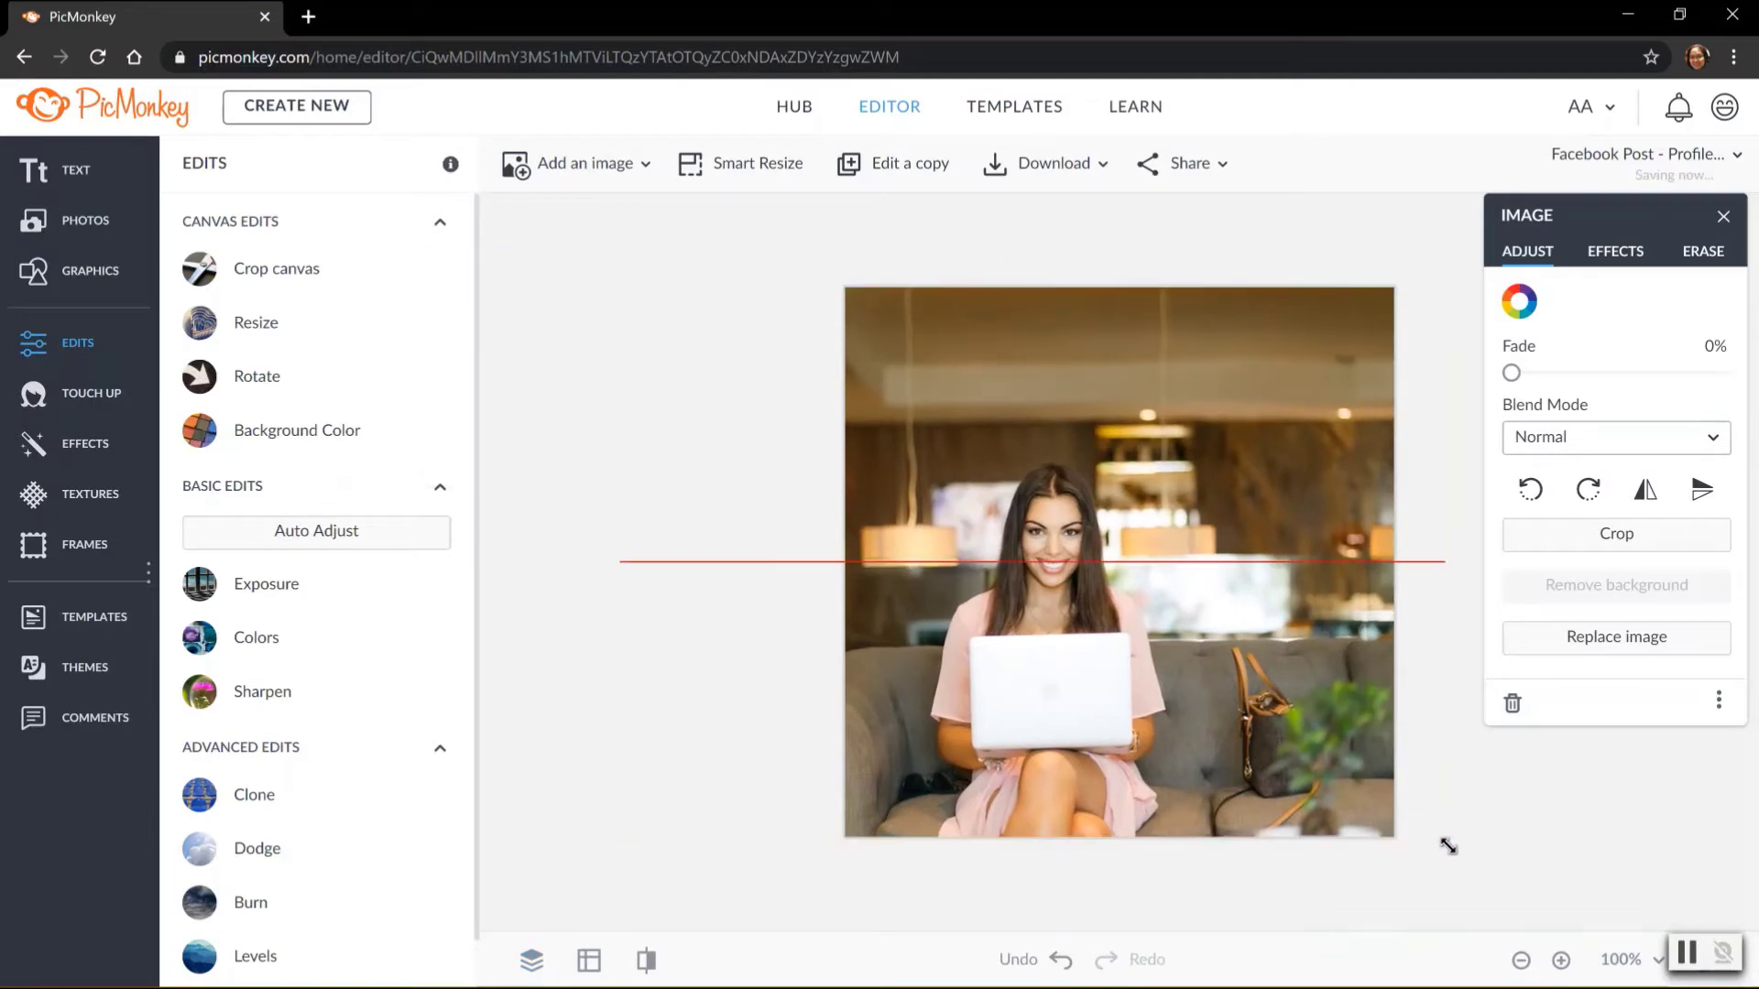
pyautogui.moveTo(1163, 759); pyautogui.dragTo(1220, 763)
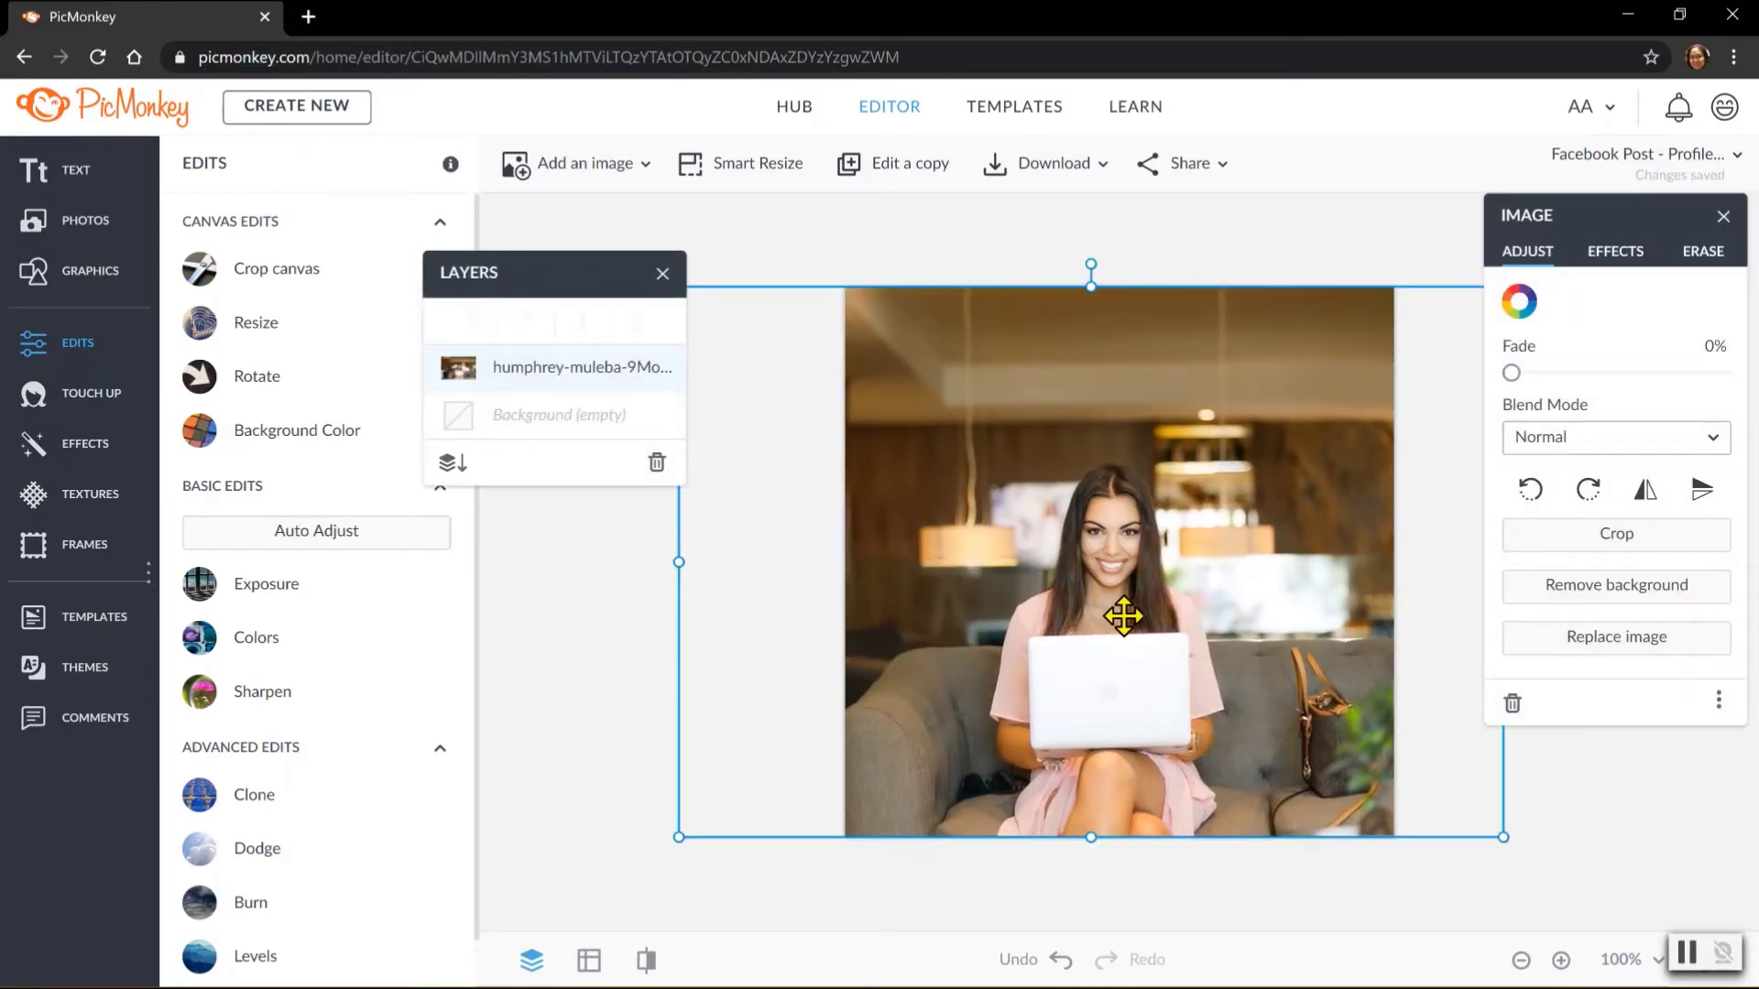
pyautogui.moveTo(1123, 616); pyautogui.dragTo(1130, 616)
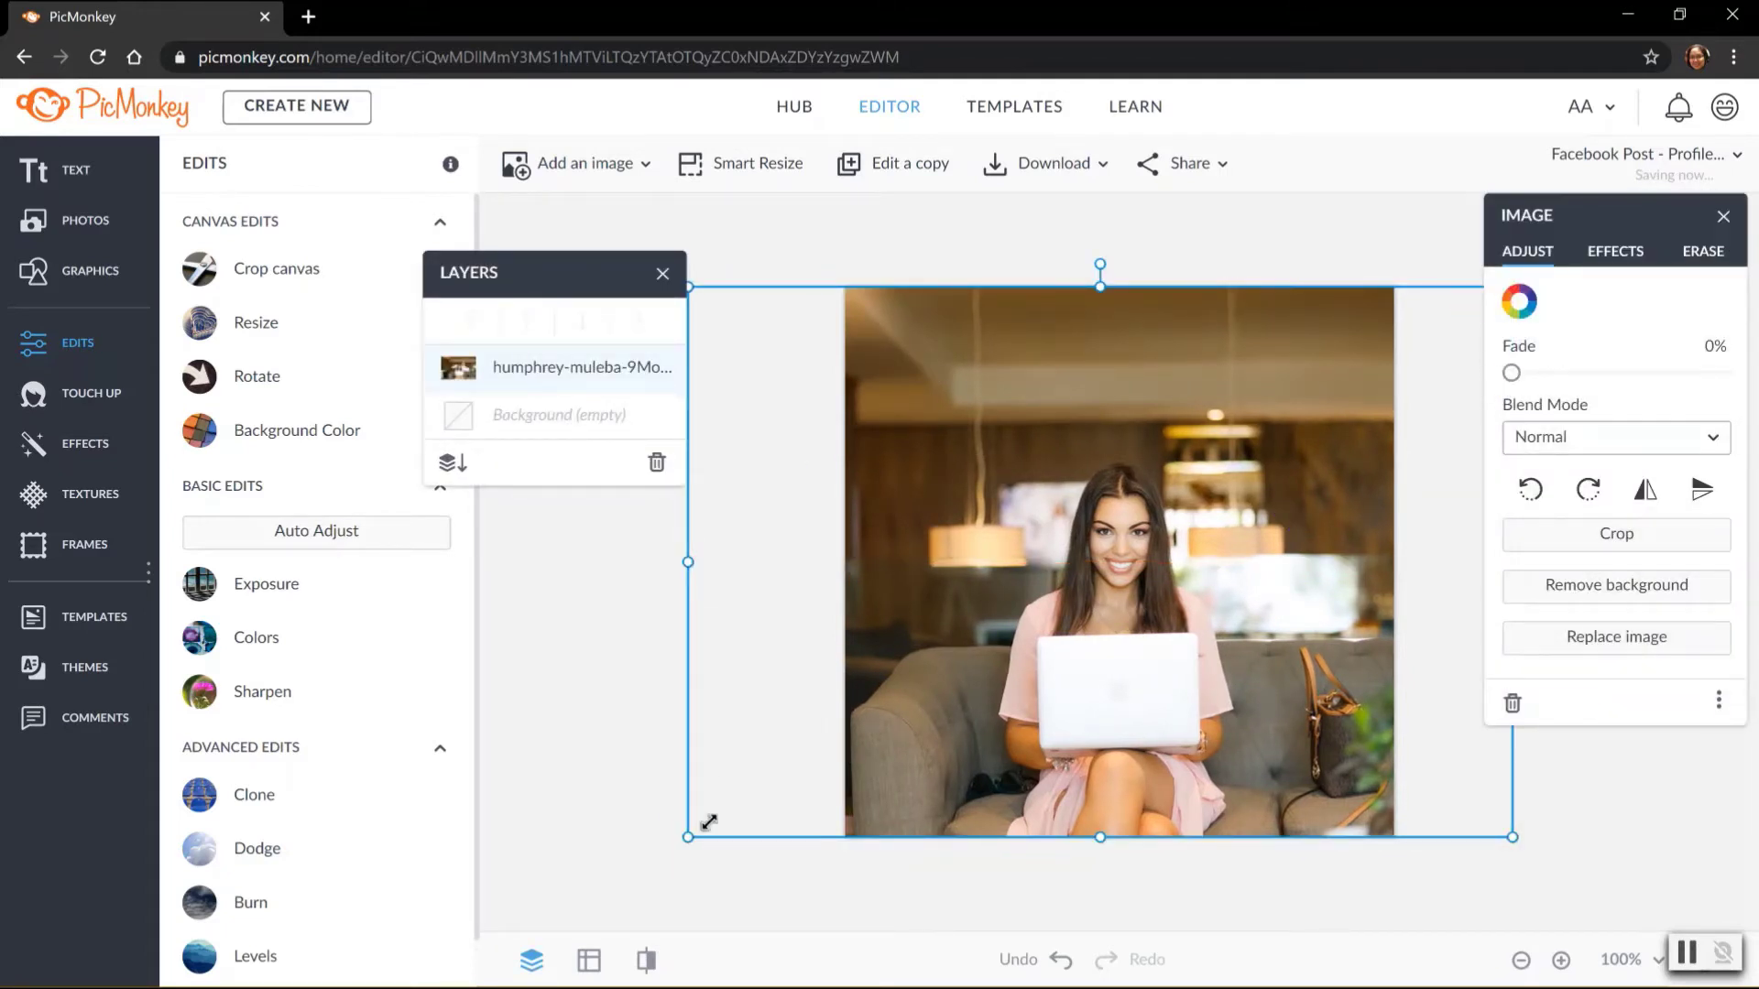
# Shrink the photo to leave empty strips above and below, and try a 963 x 857 px canvas crop around the woman.
pyautogui.moveTo(708, 822); pyautogui.dragTo(847, 728)
pyautogui.moveTo(1025, 667); pyautogui.dragTo(955, 699)
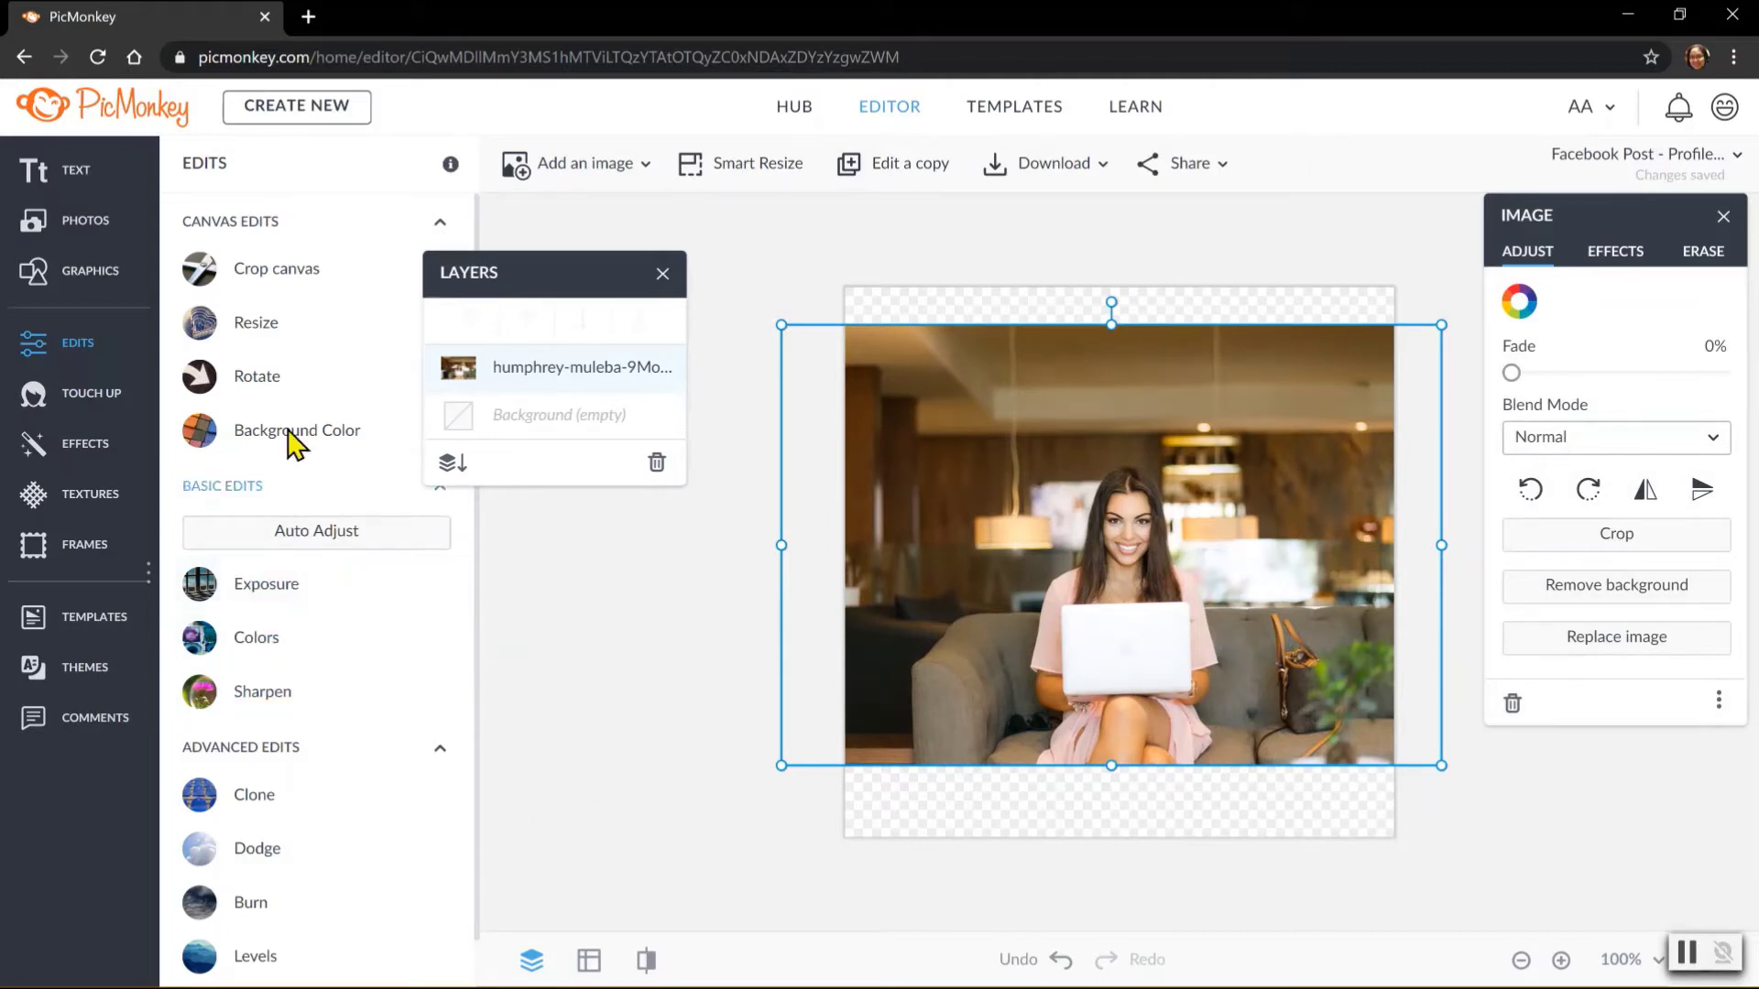
pyautogui.click(276, 268)
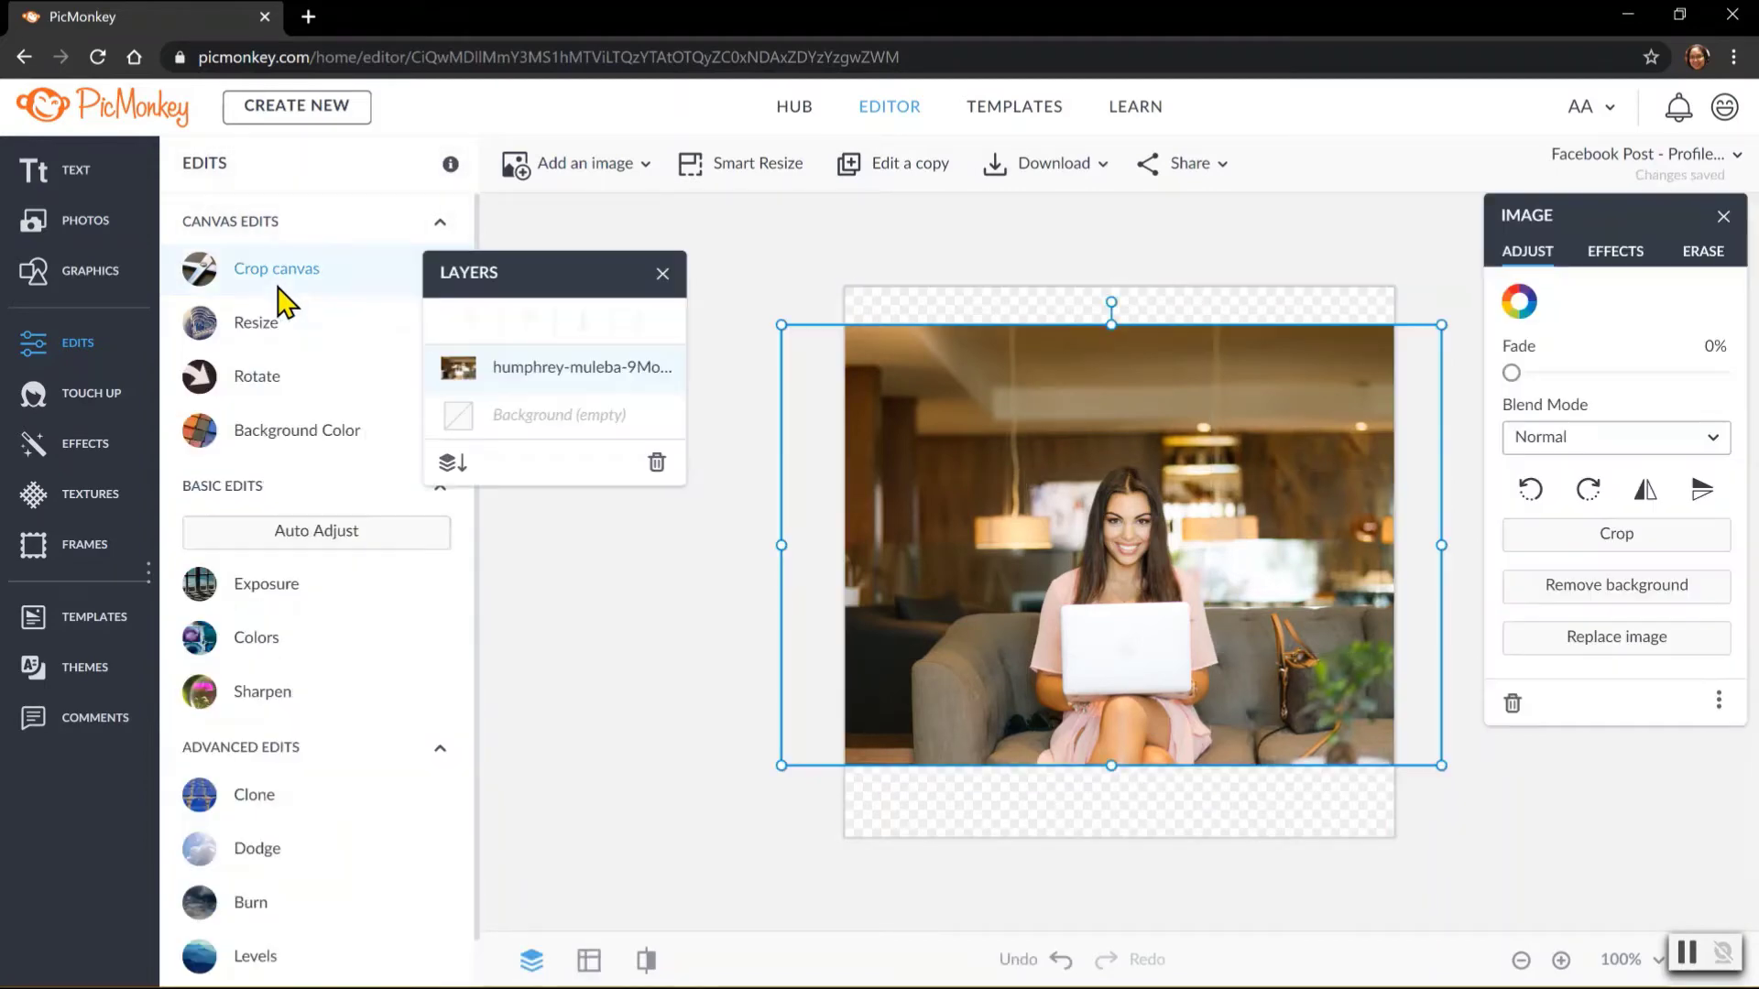
pyautogui.click(278, 288)
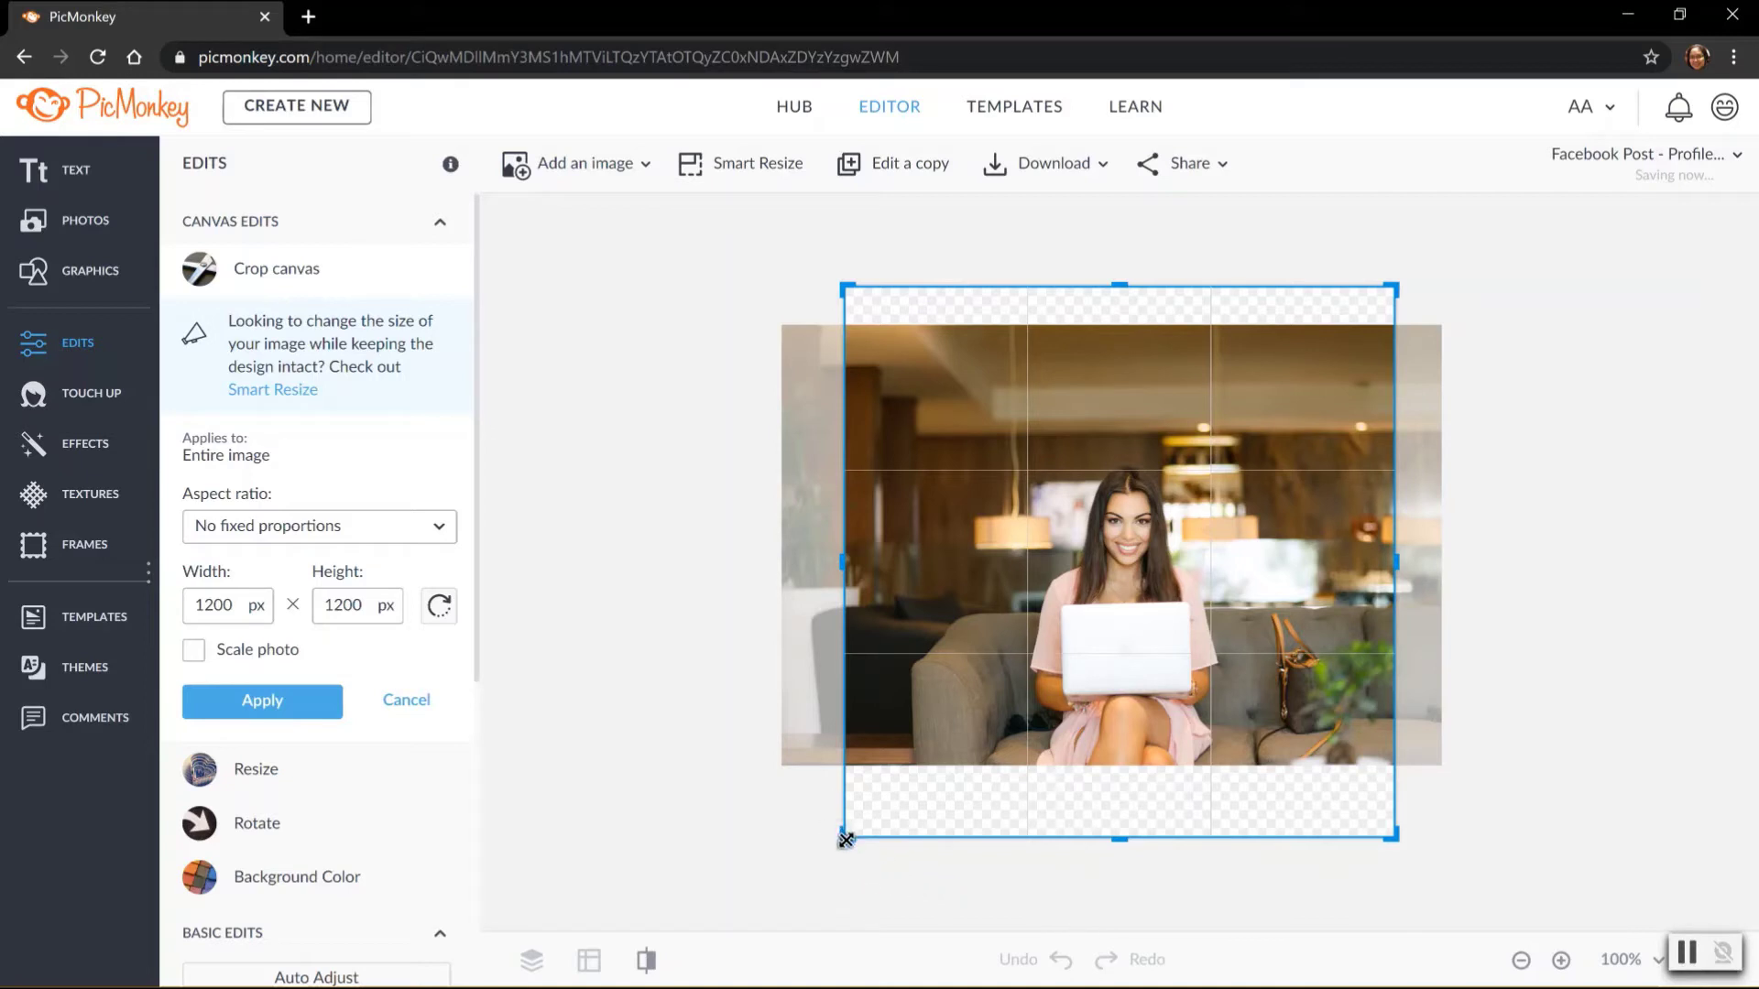
pyautogui.moveTo(845, 839); pyautogui.dragTo(952, 680)
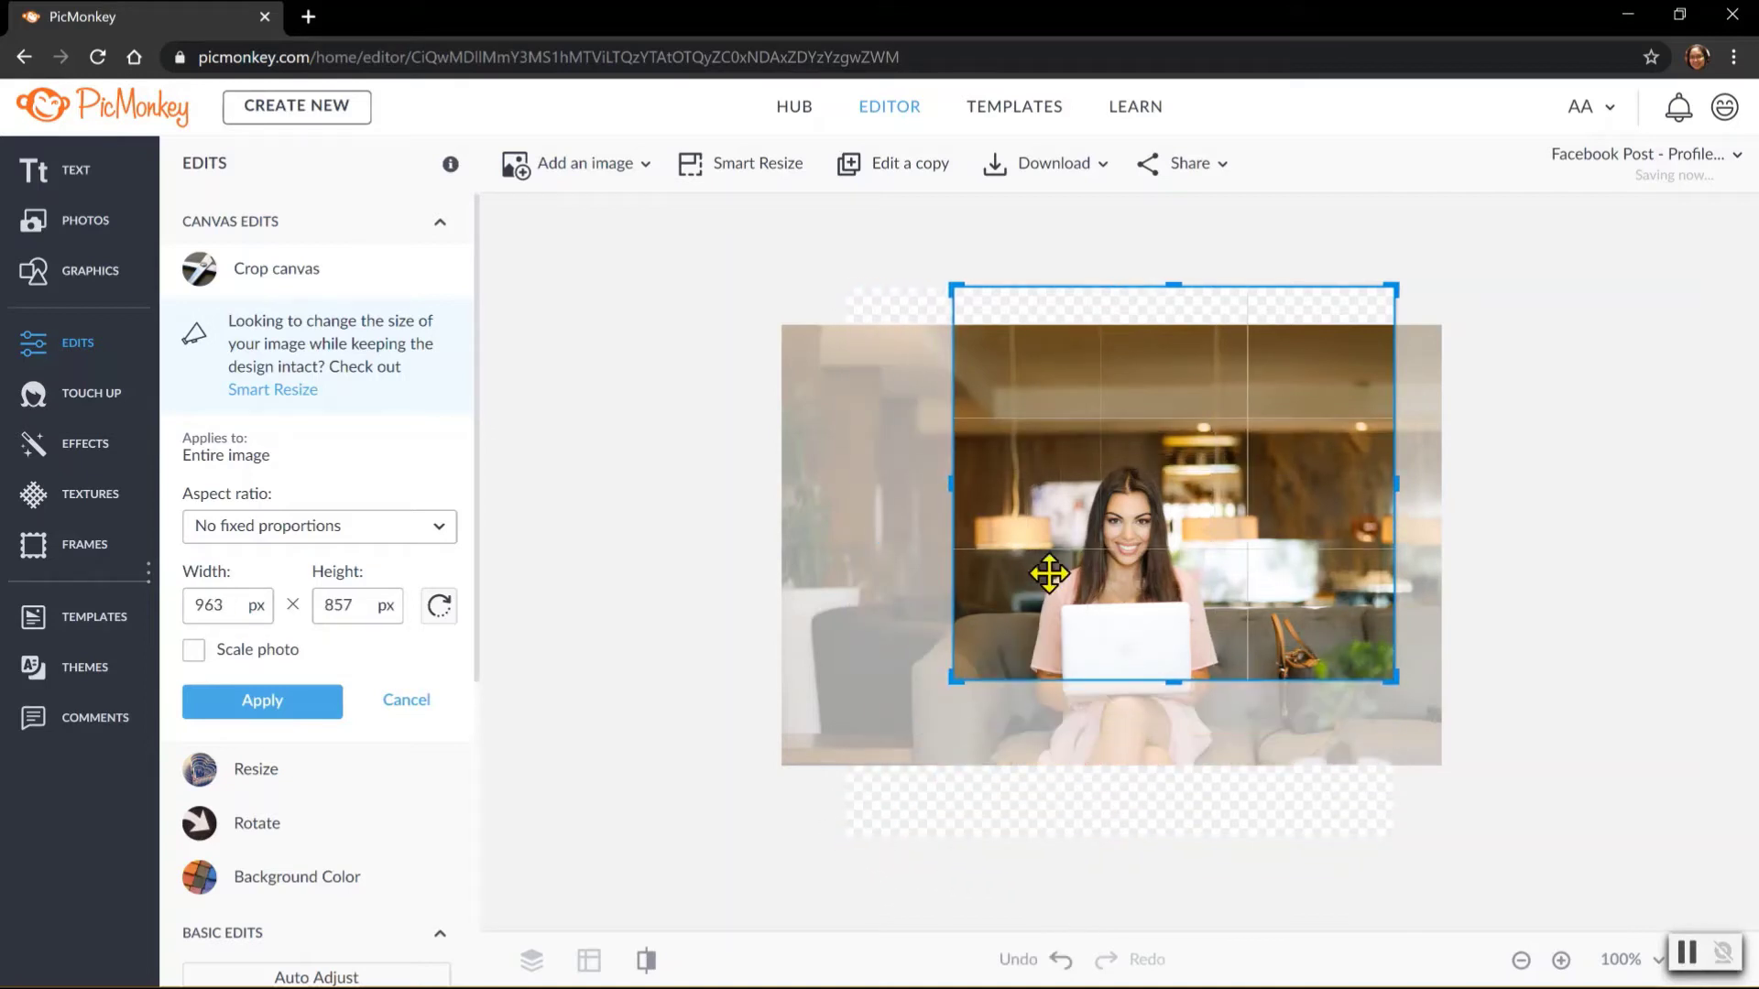
pyautogui.moveTo(1060, 565); pyautogui.dragTo(1005, 648)
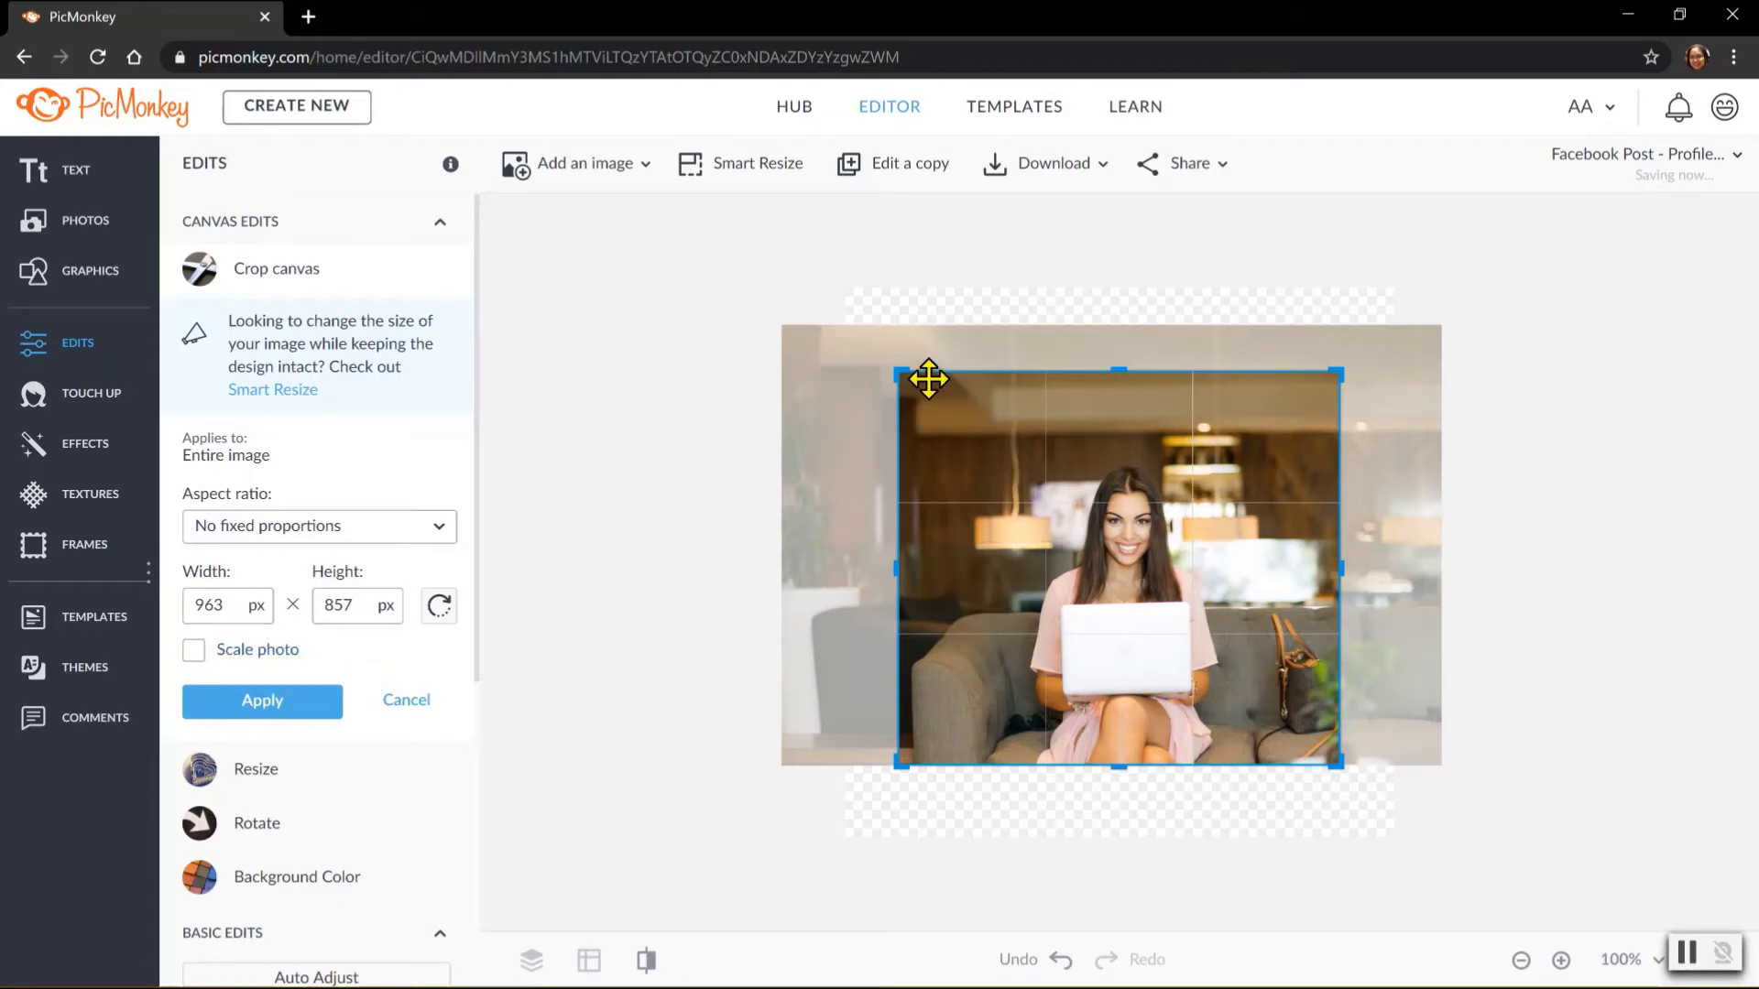
# Look through the Facebook preset sizes offered by Smart Resize.
pyautogui.click(273, 389)
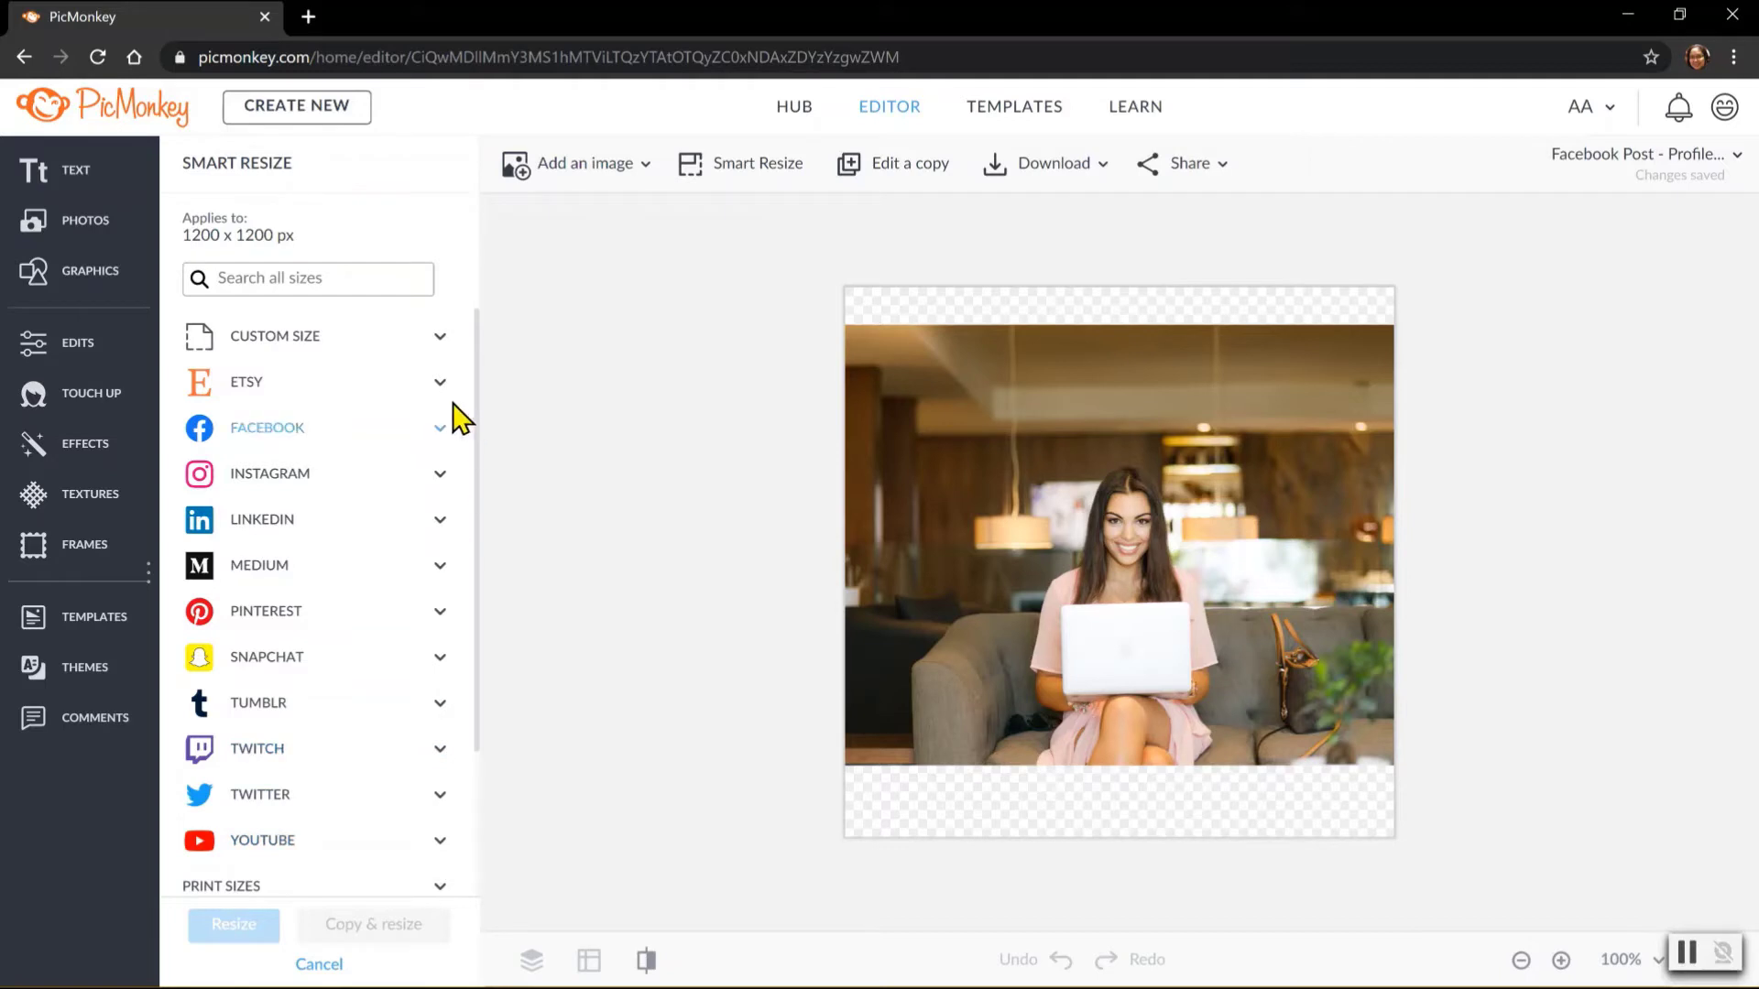
pyautogui.click(440, 428)
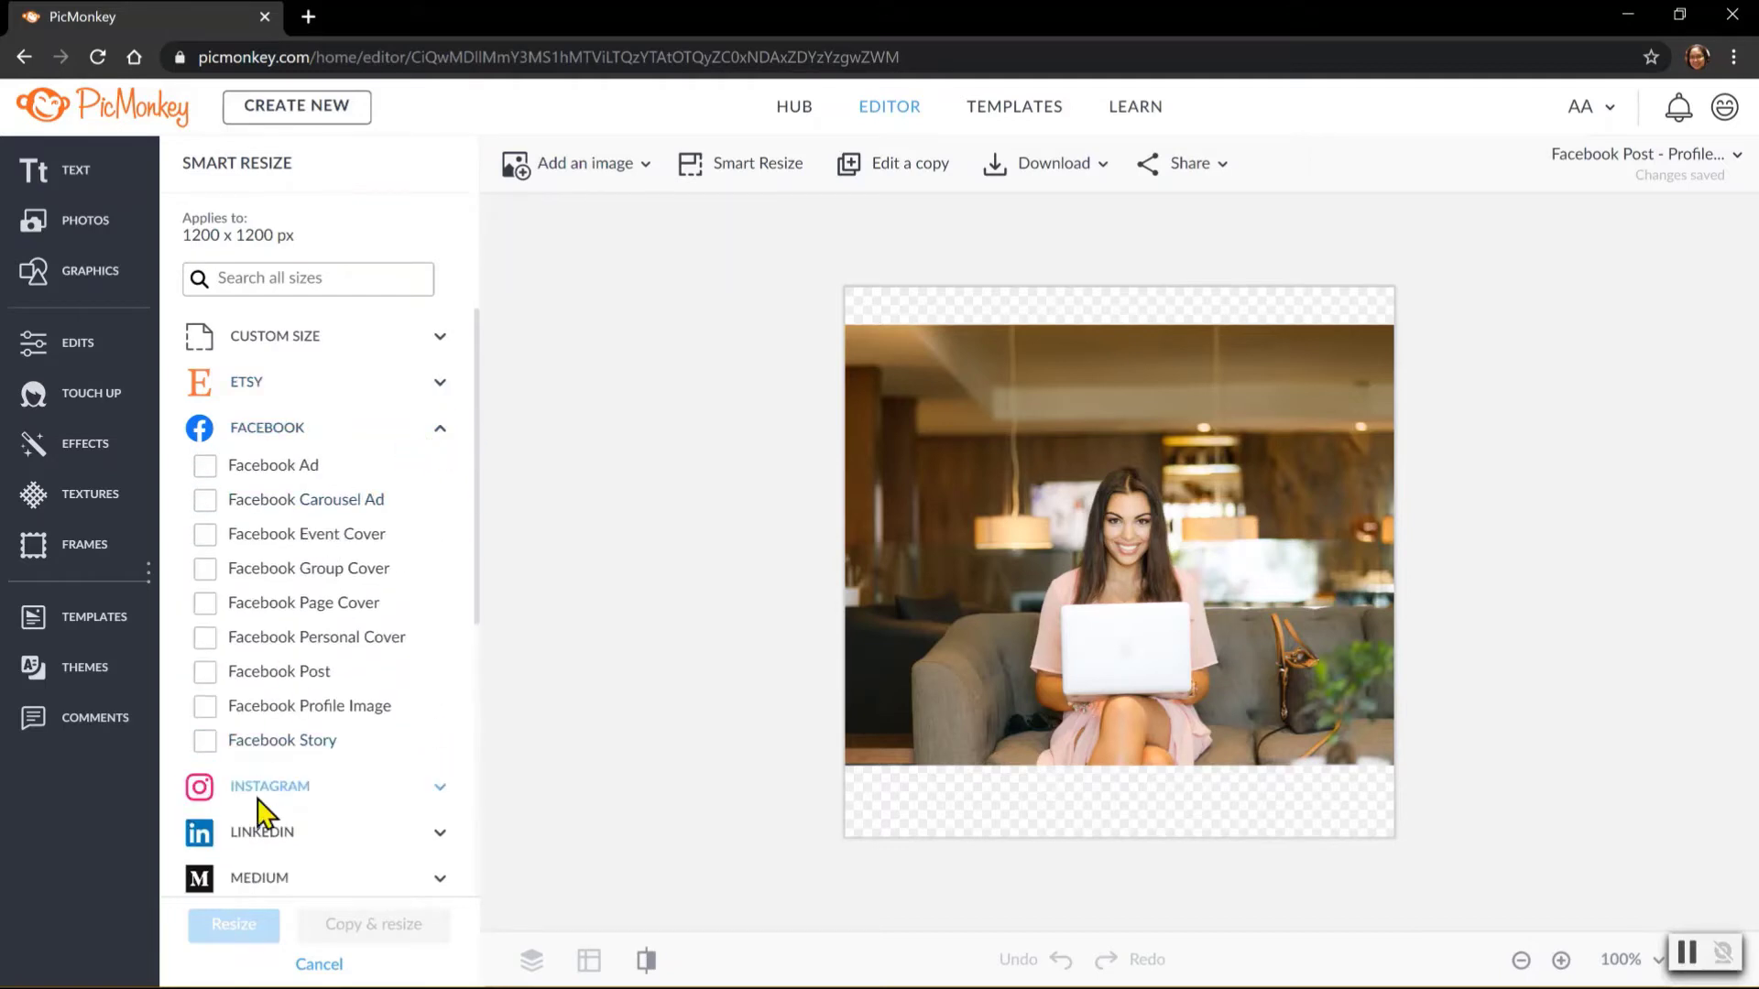
pyautogui.click(437, 427)
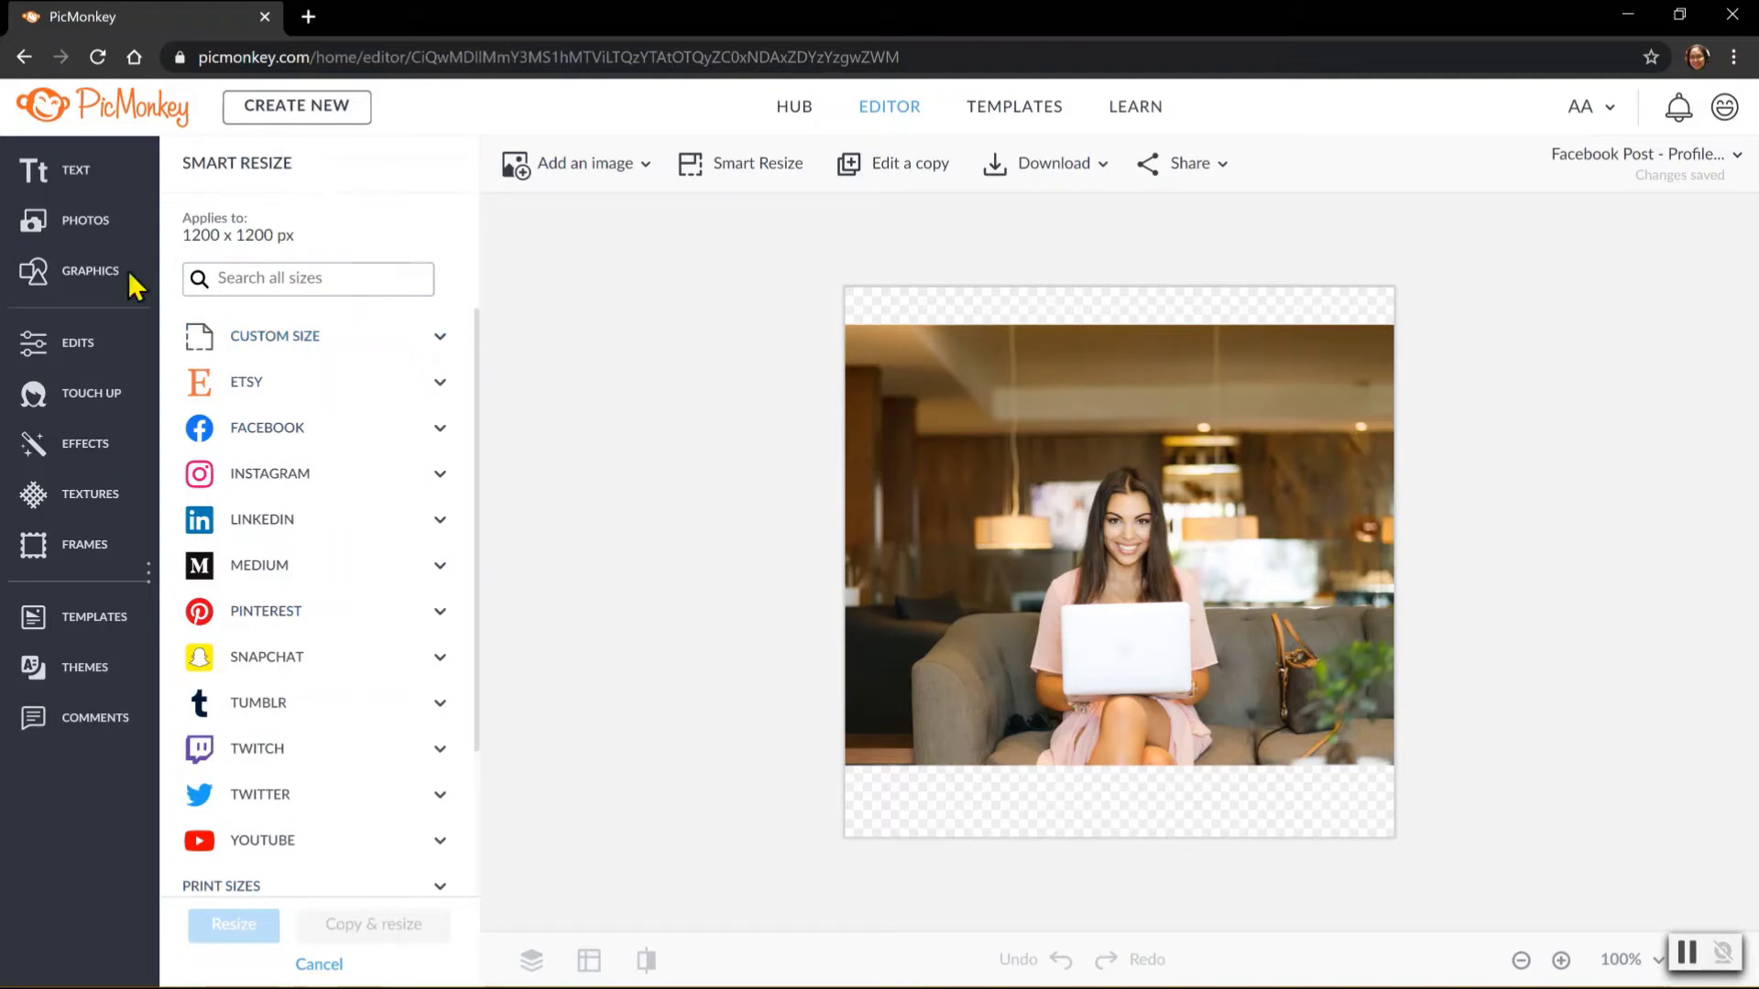
# Try a canvas crop of 1285 x 1185 px with no fixed proportions, and leave it without applying.
pyautogui.click(78, 346)
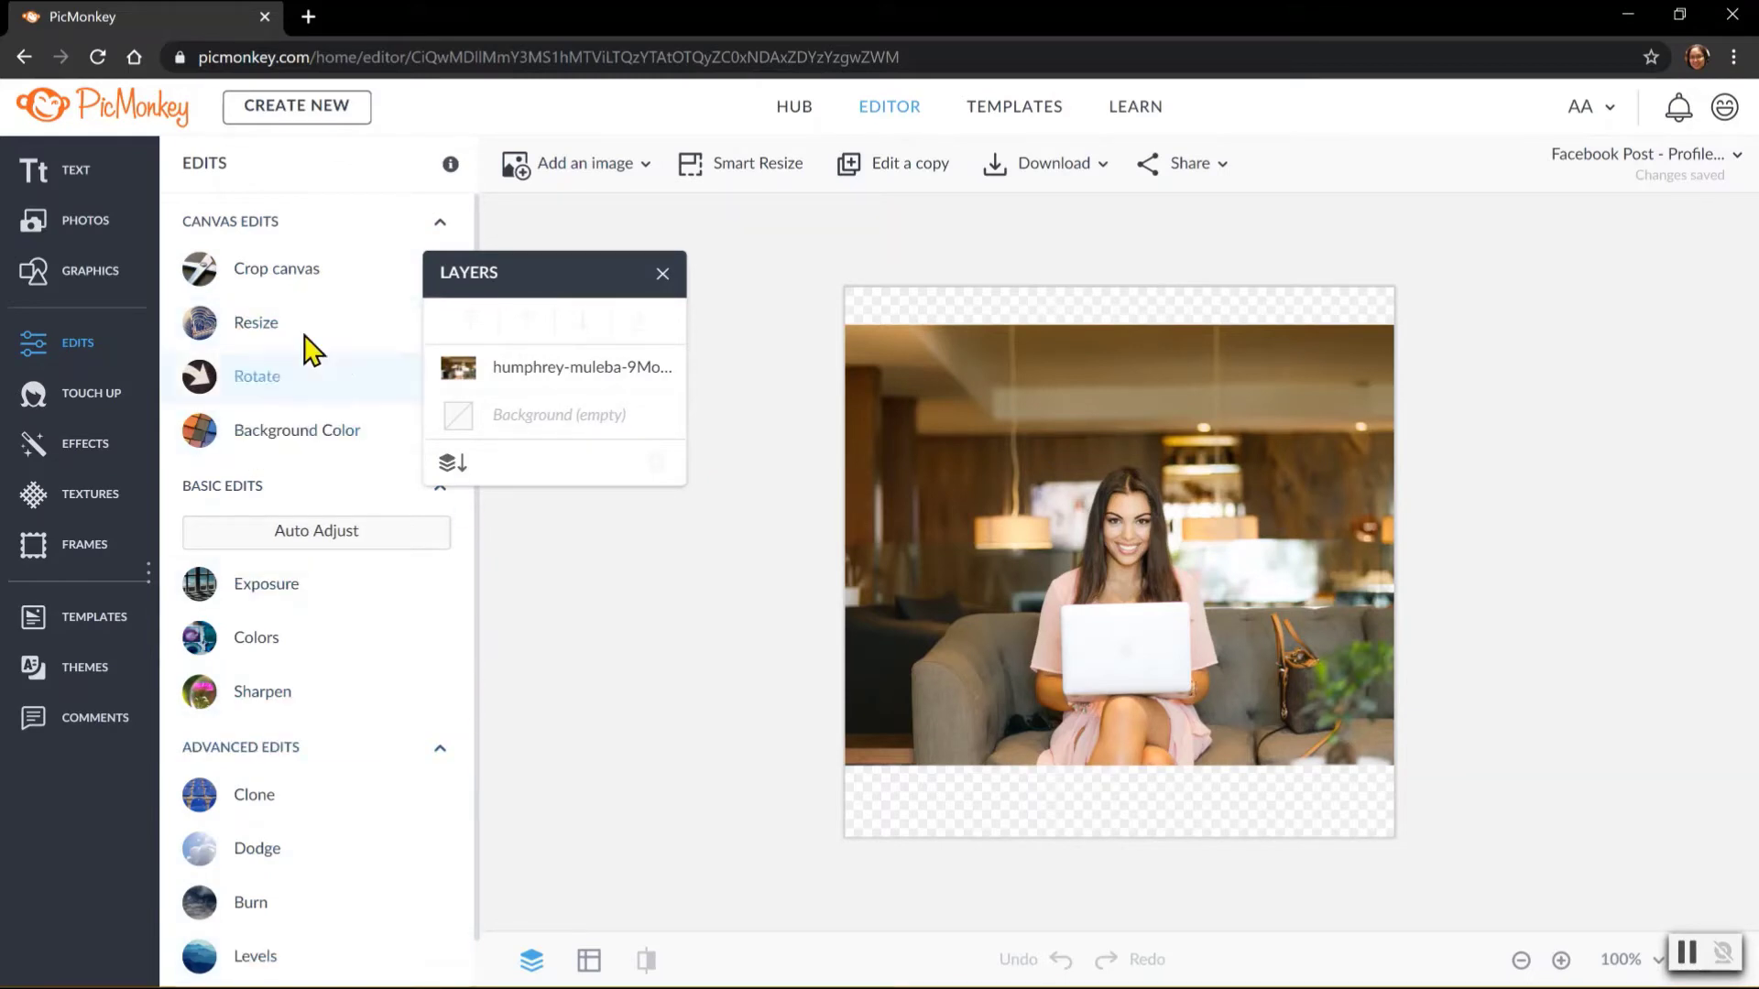
pyautogui.click(309, 279)
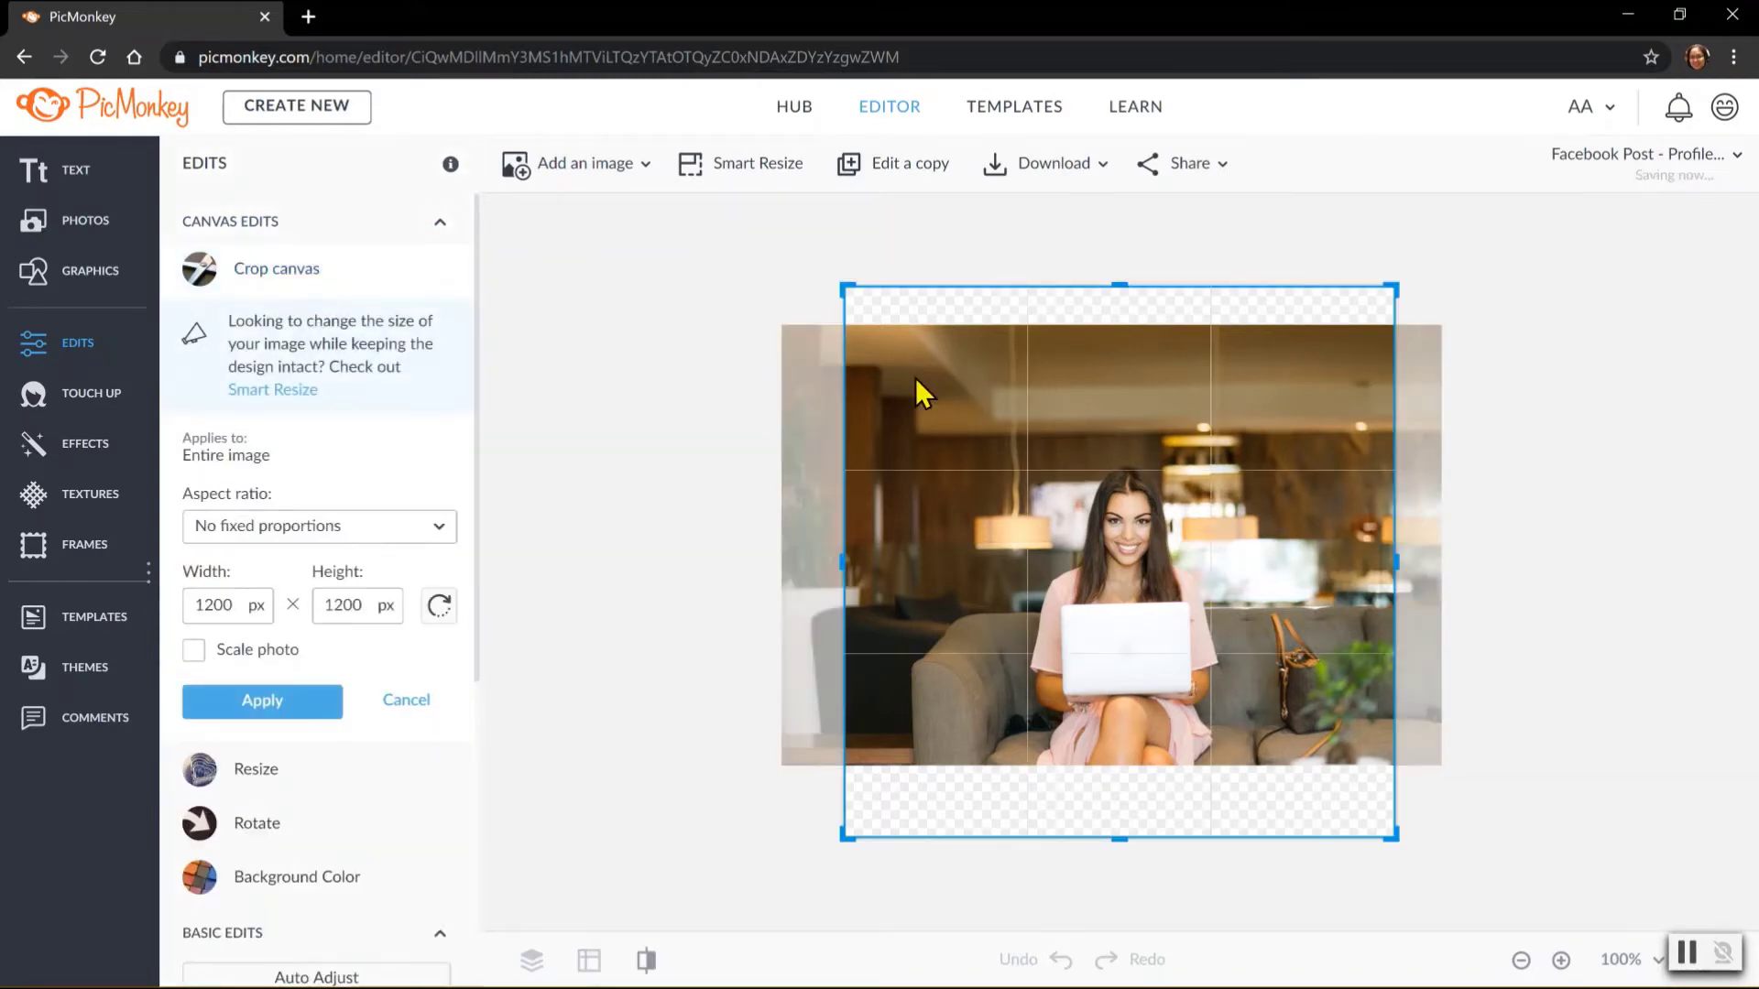
pyautogui.moveTo(840, 285); pyautogui.dragTo(798, 286)
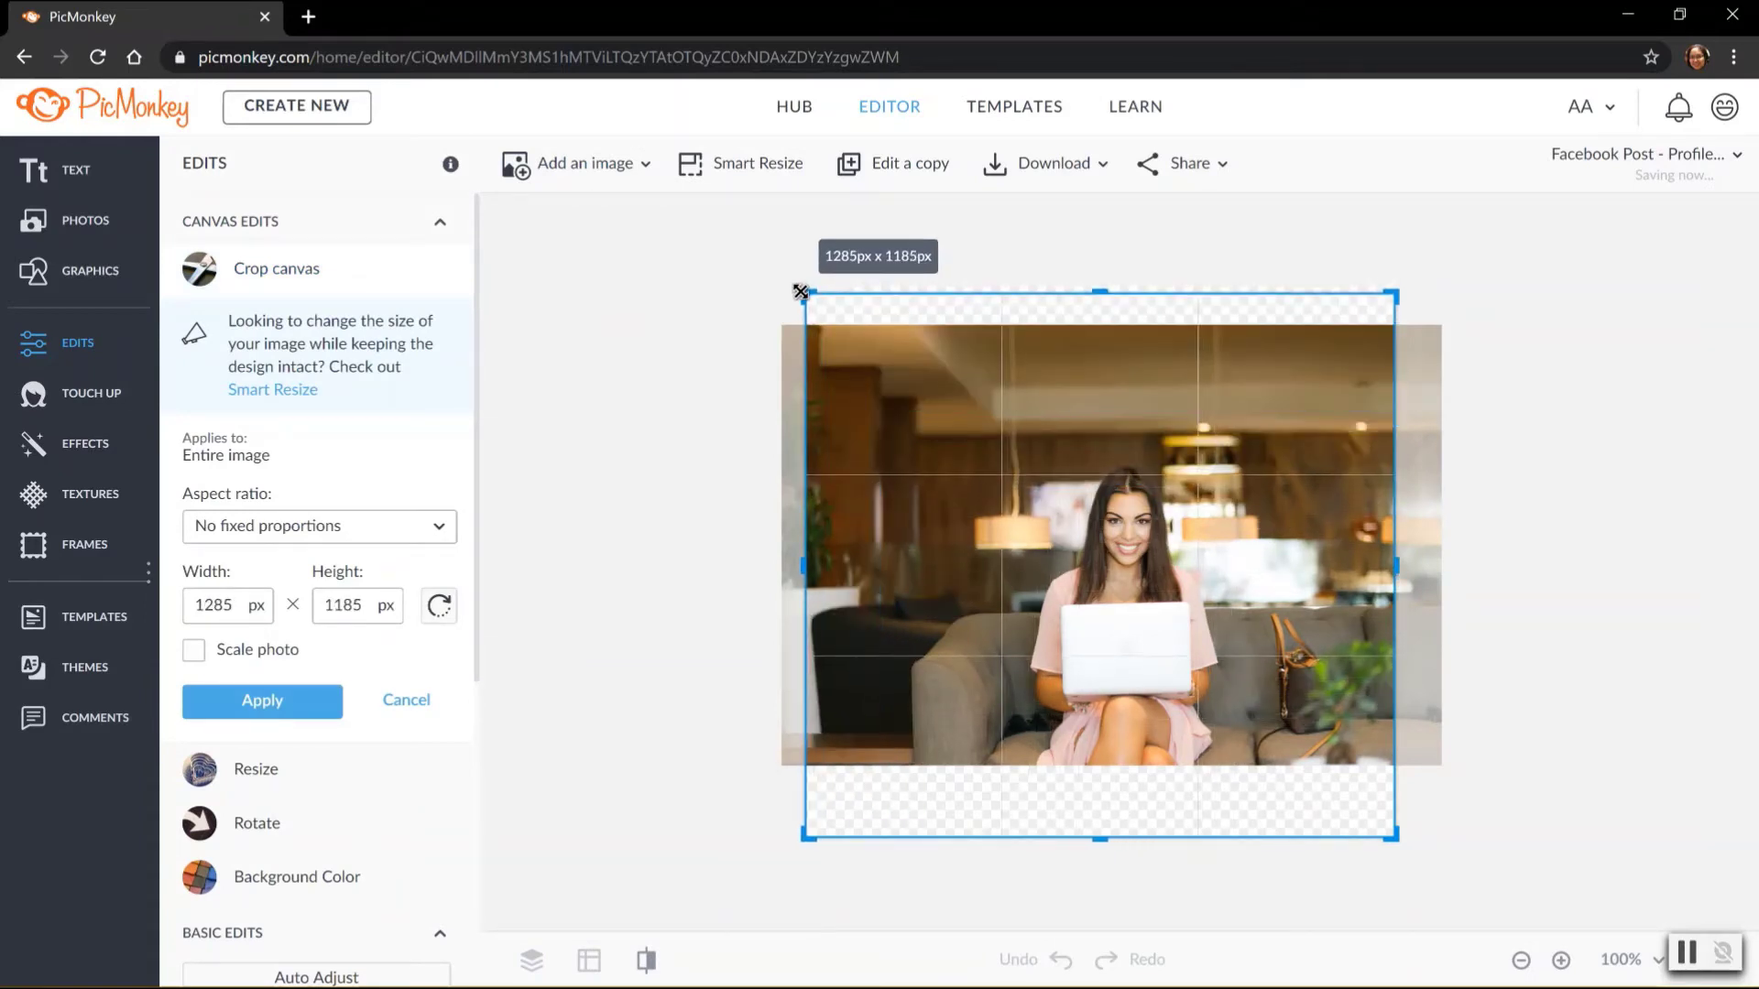
pyautogui.click(442, 222)
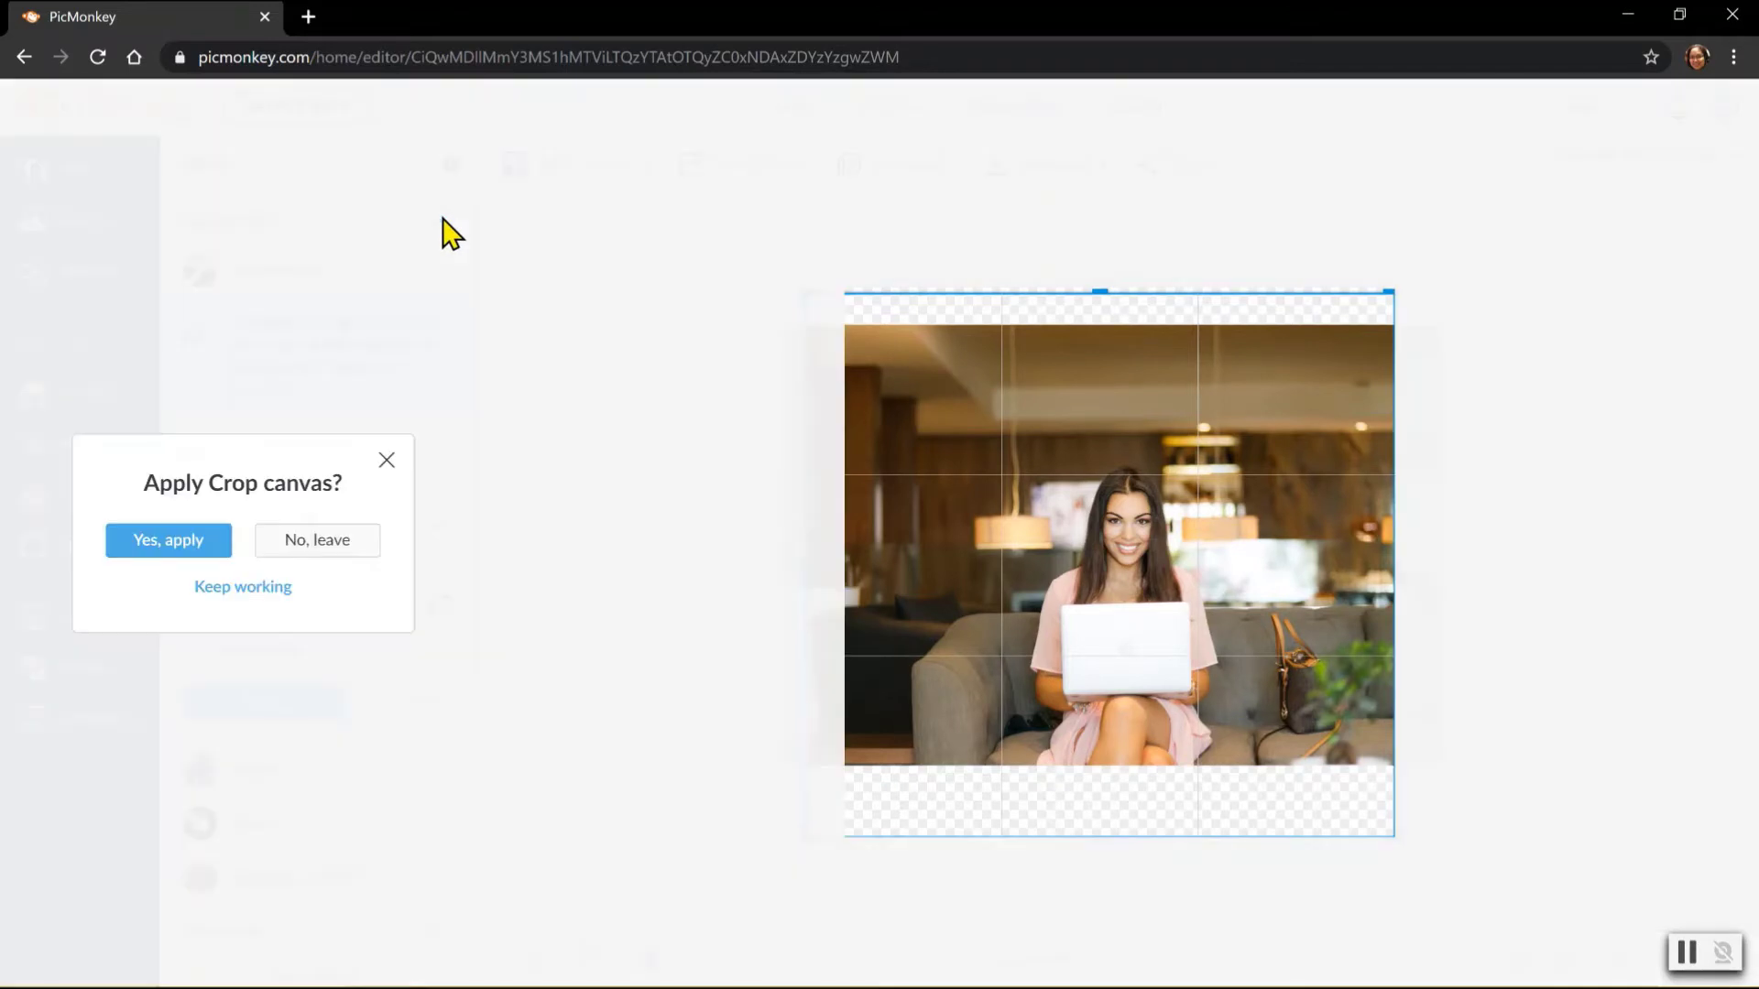
pyautogui.click(388, 460)
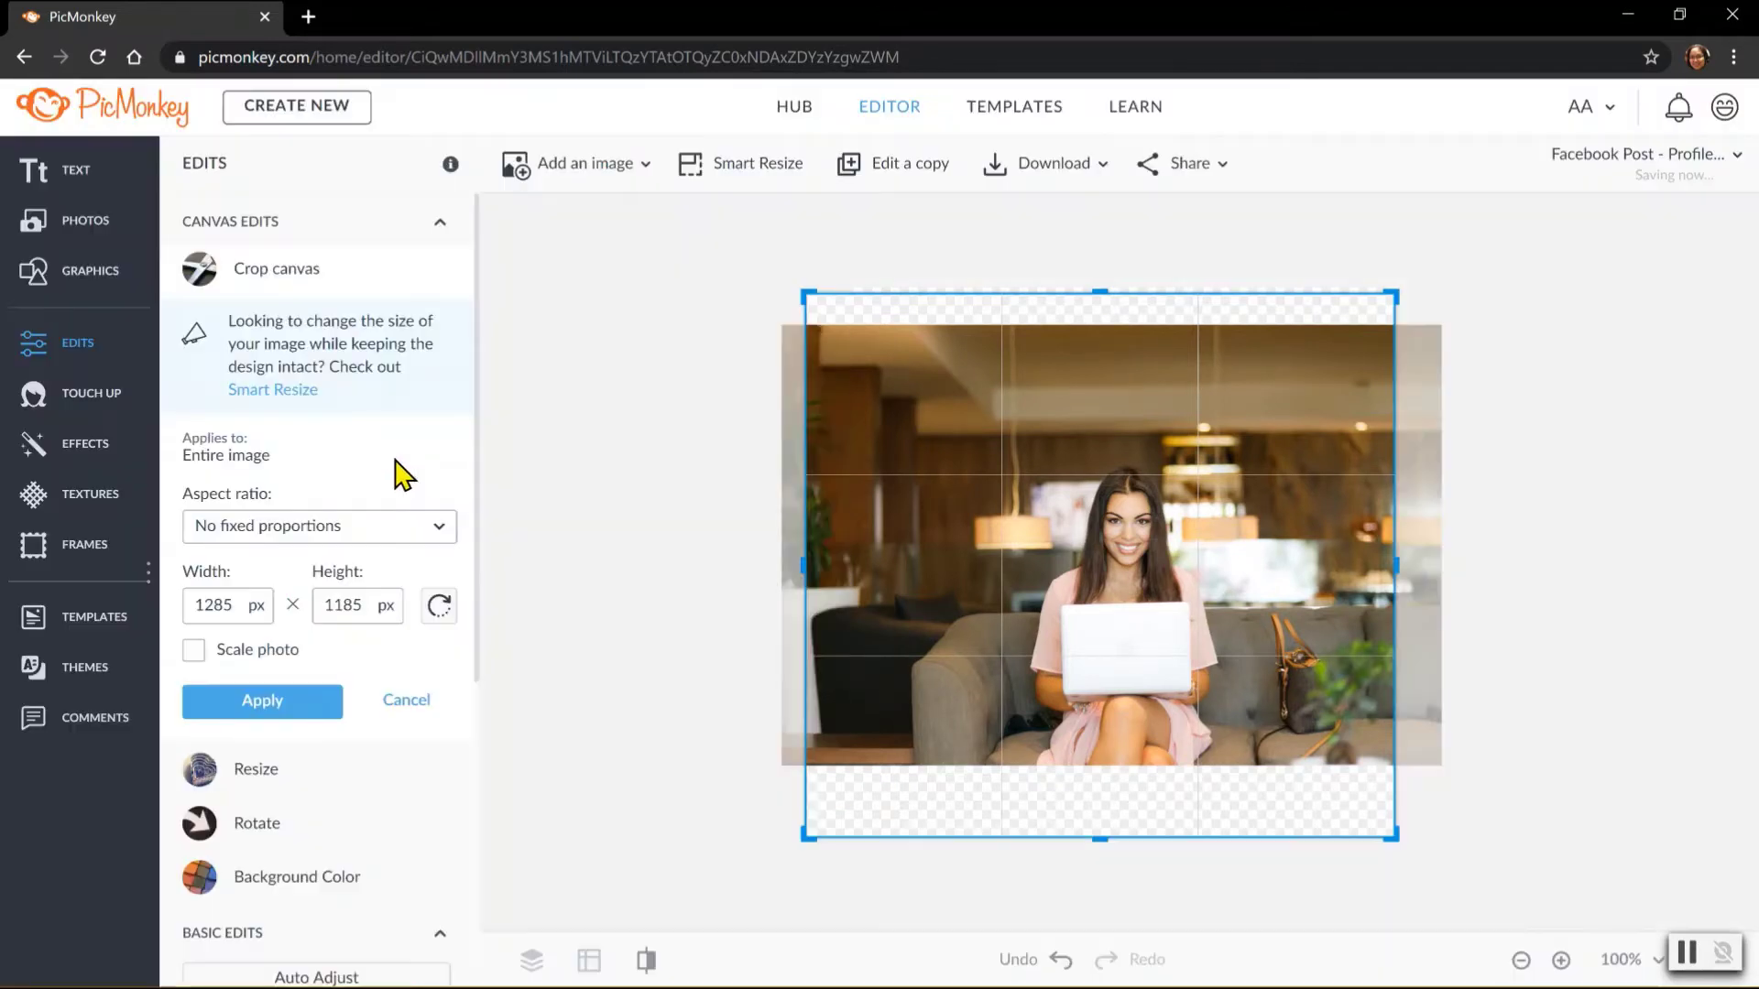
pyautogui.click(74, 343)
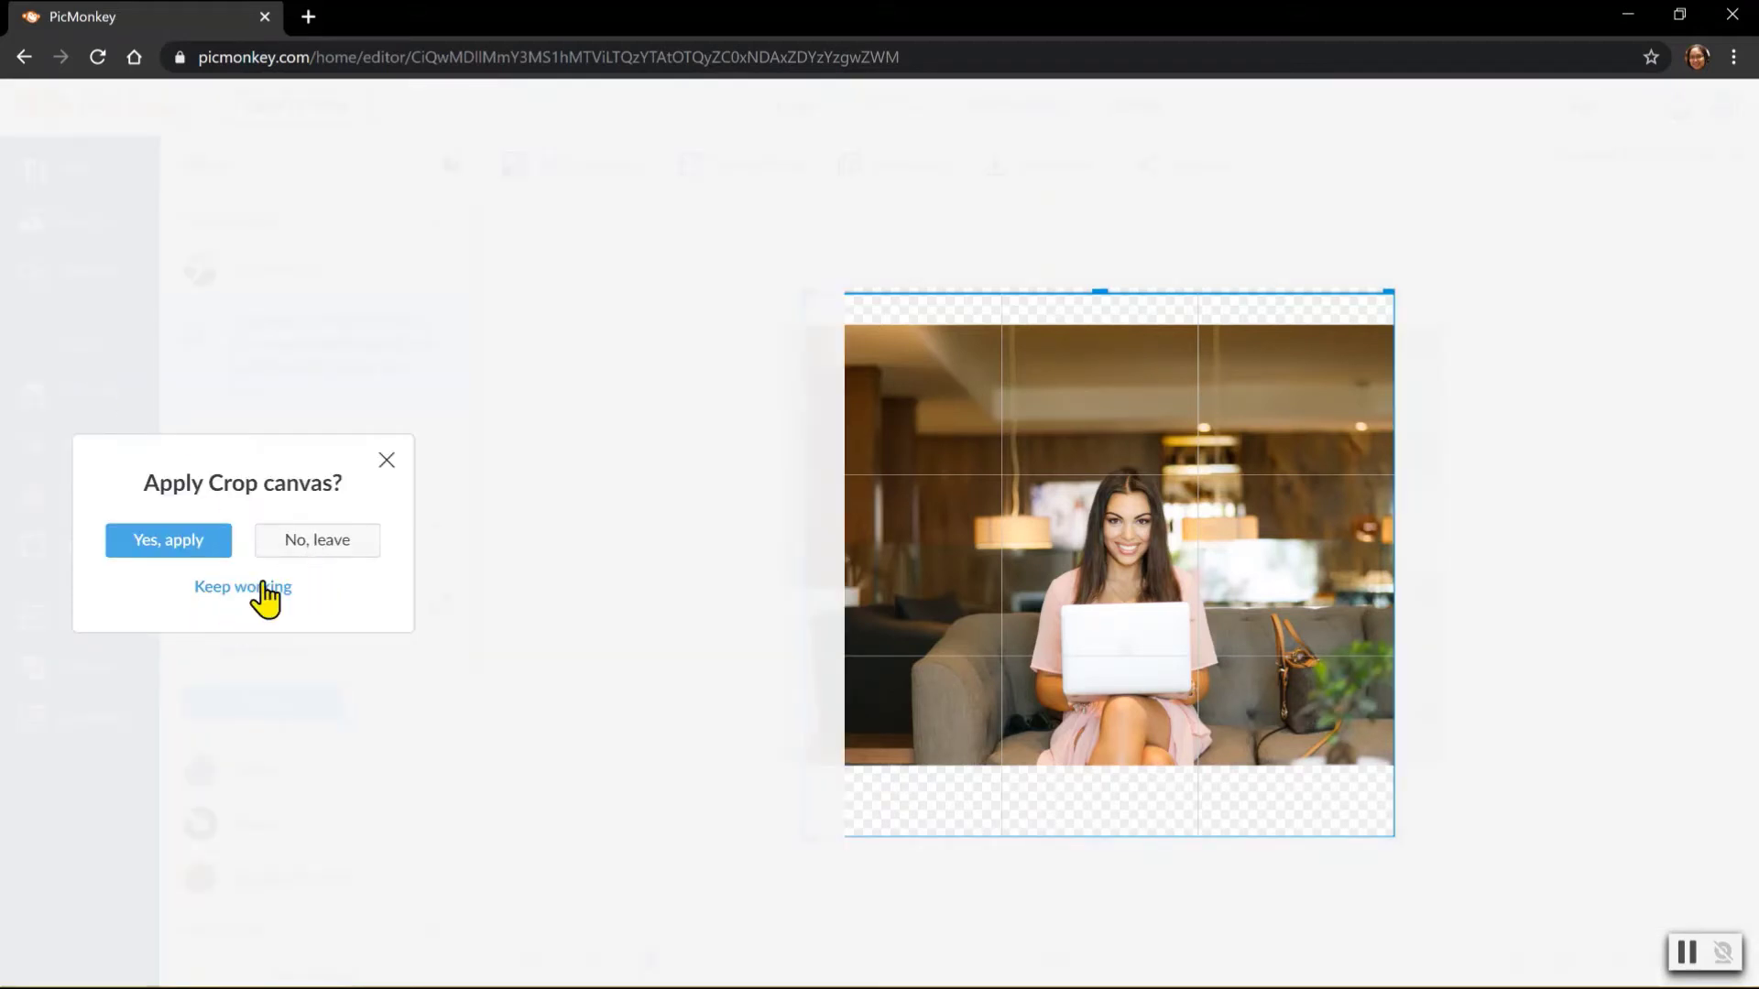
pyautogui.click(318, 550)
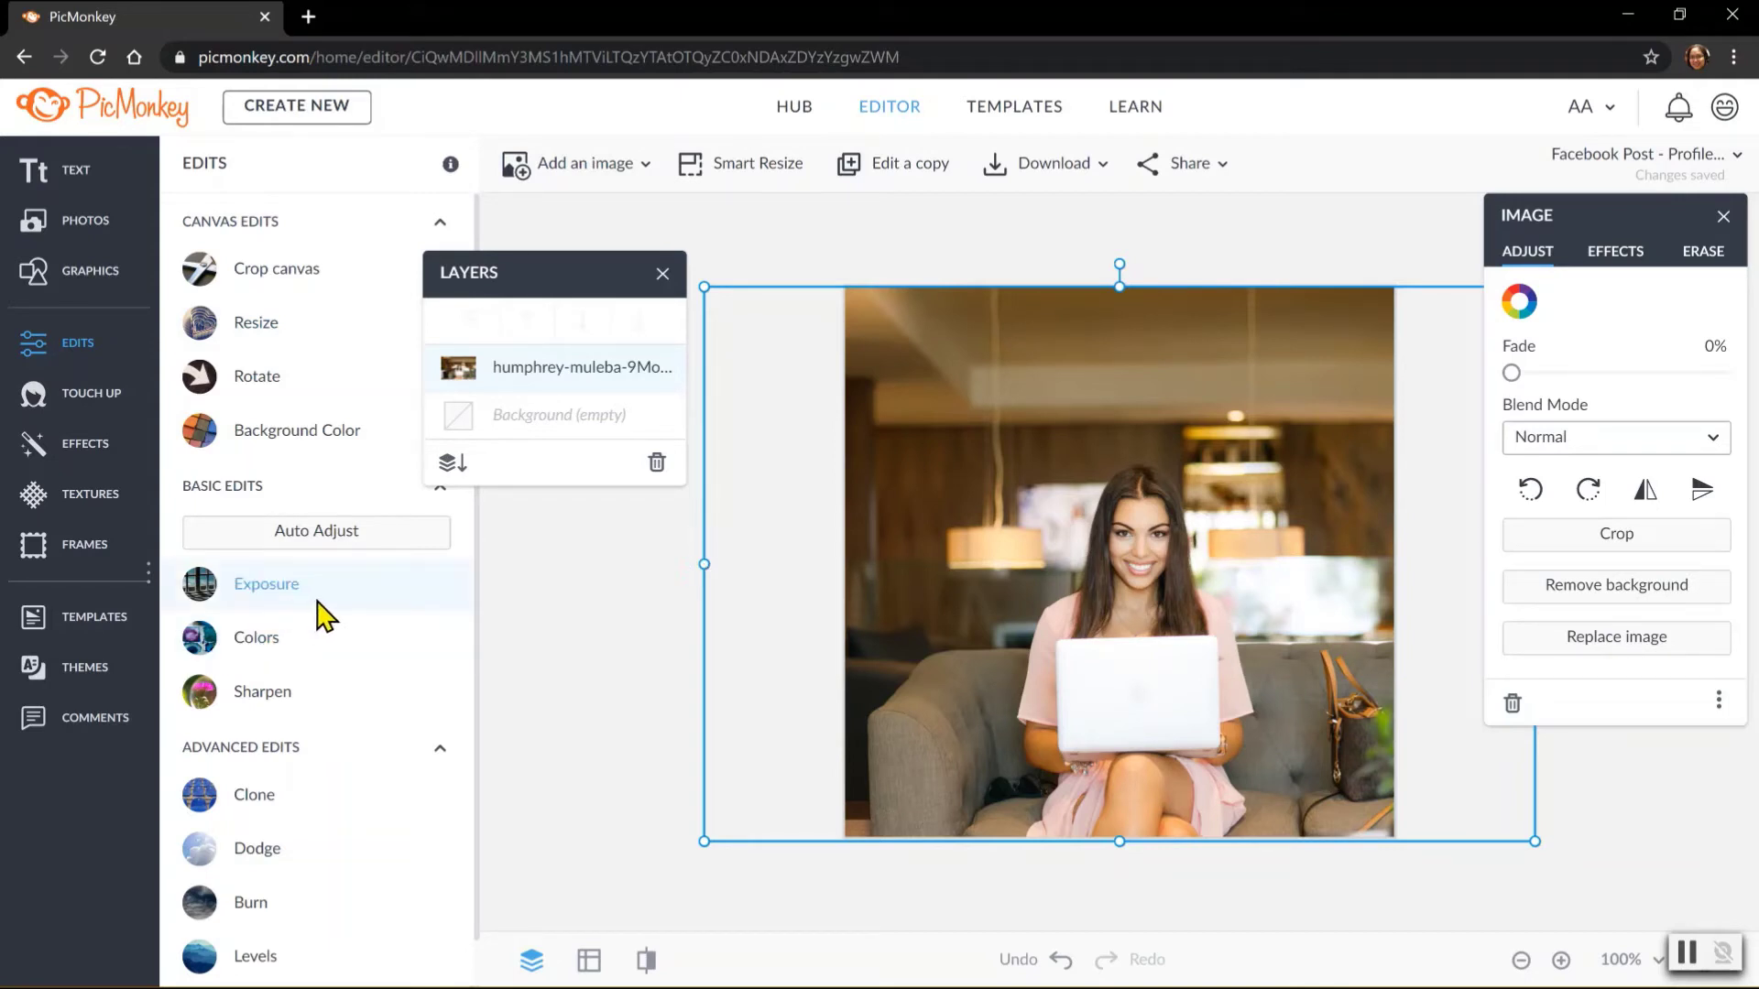
# Try an exposure adjustment on the photo with brightness -2%, highlights -47% and shadows -45%, and undo it.
pyautogui.click(320, 614)
pyautogui.moveTo(324, 858); pyautogui.dragTo(266, 879)
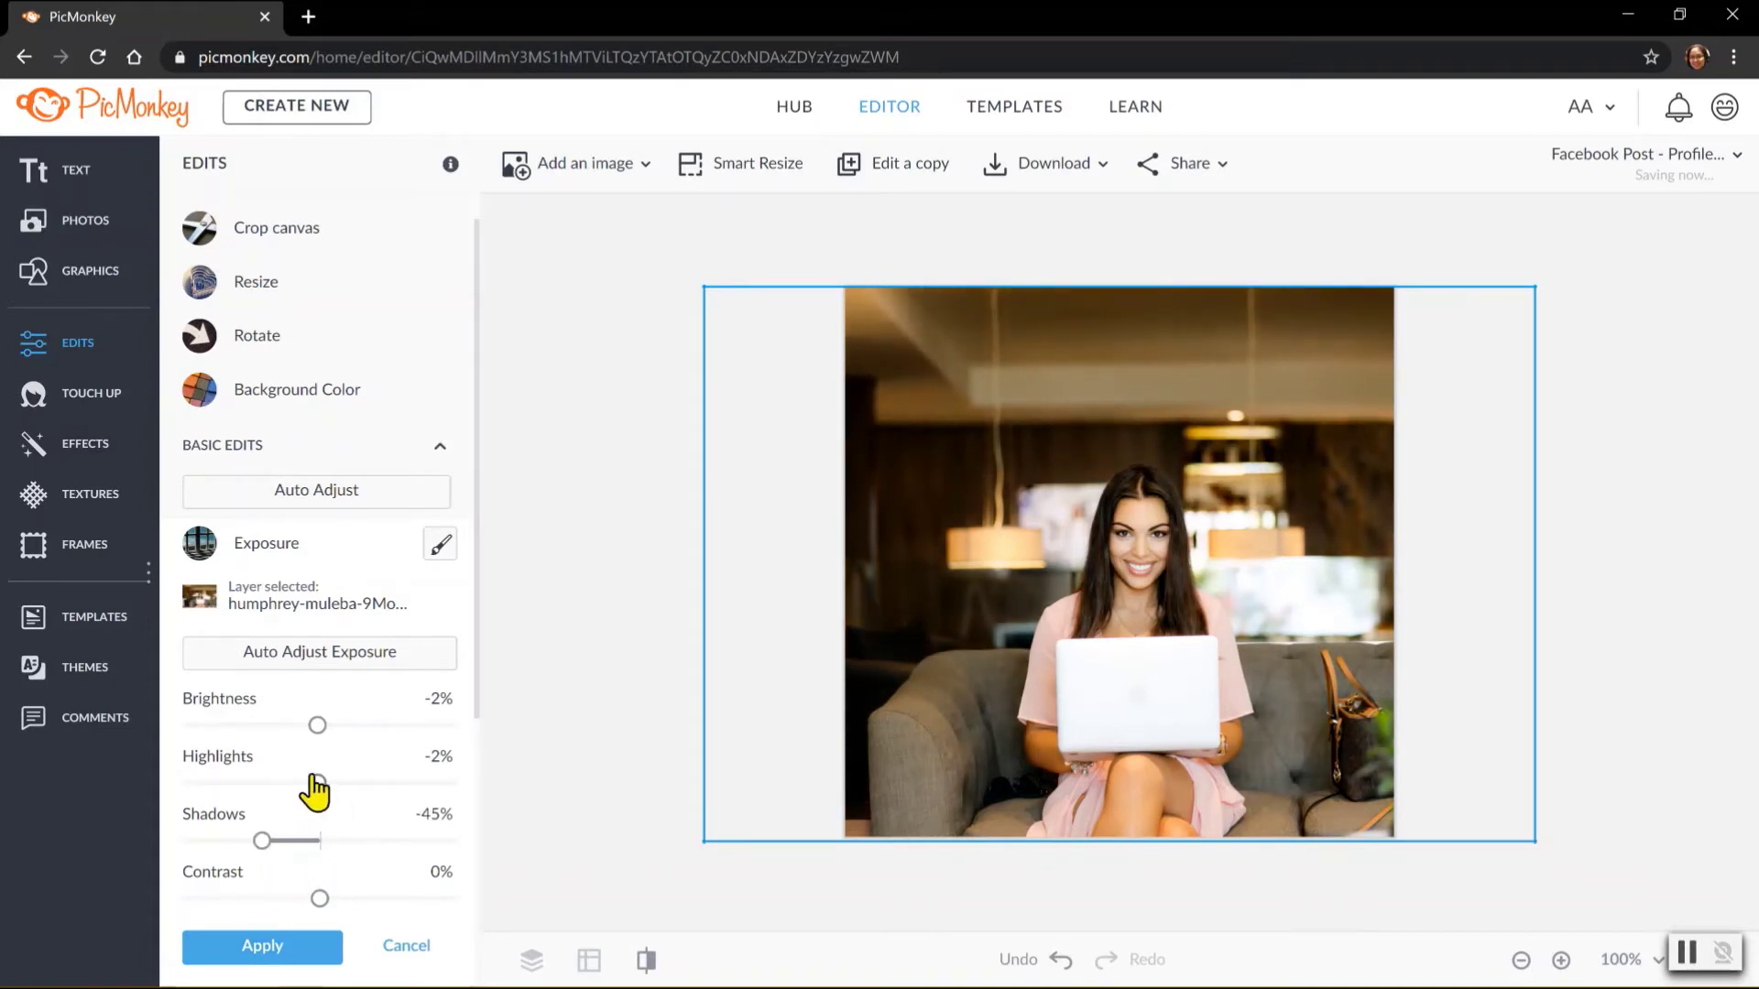
pyautogui.moveTo(316, 784); pyautogui.dragTo(261, 816)
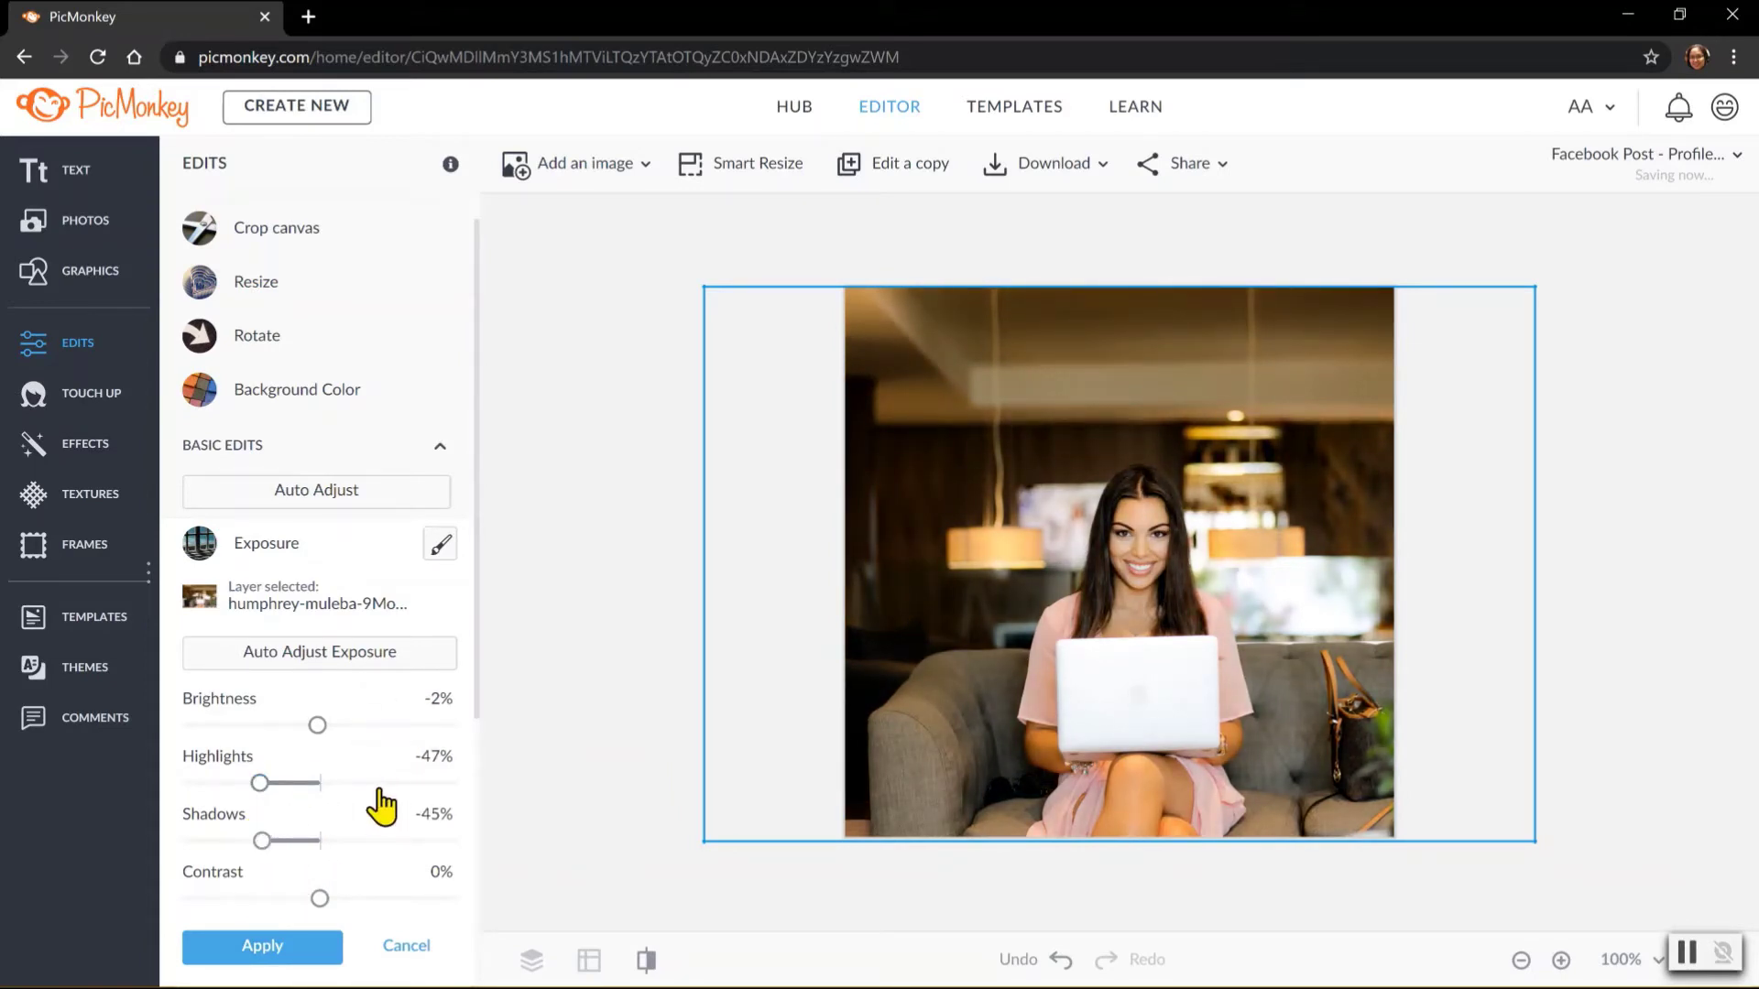
pyautogui.click(261, 948)
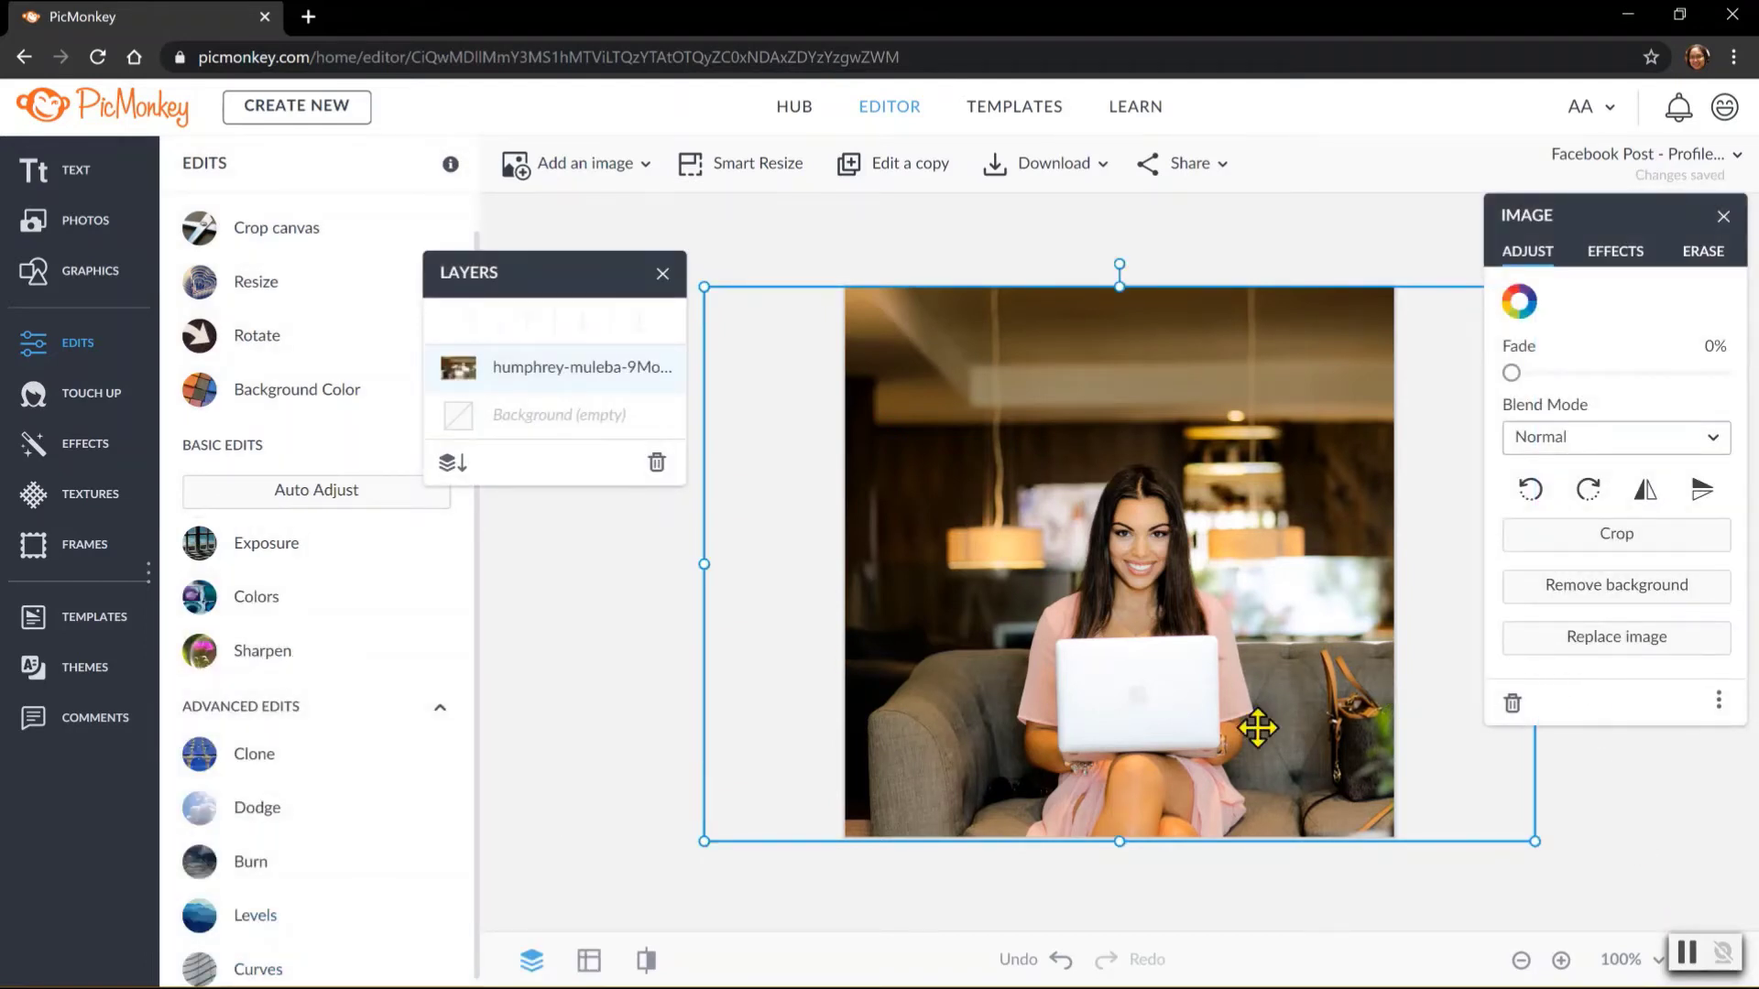
pyautogui.click(1055, 959)
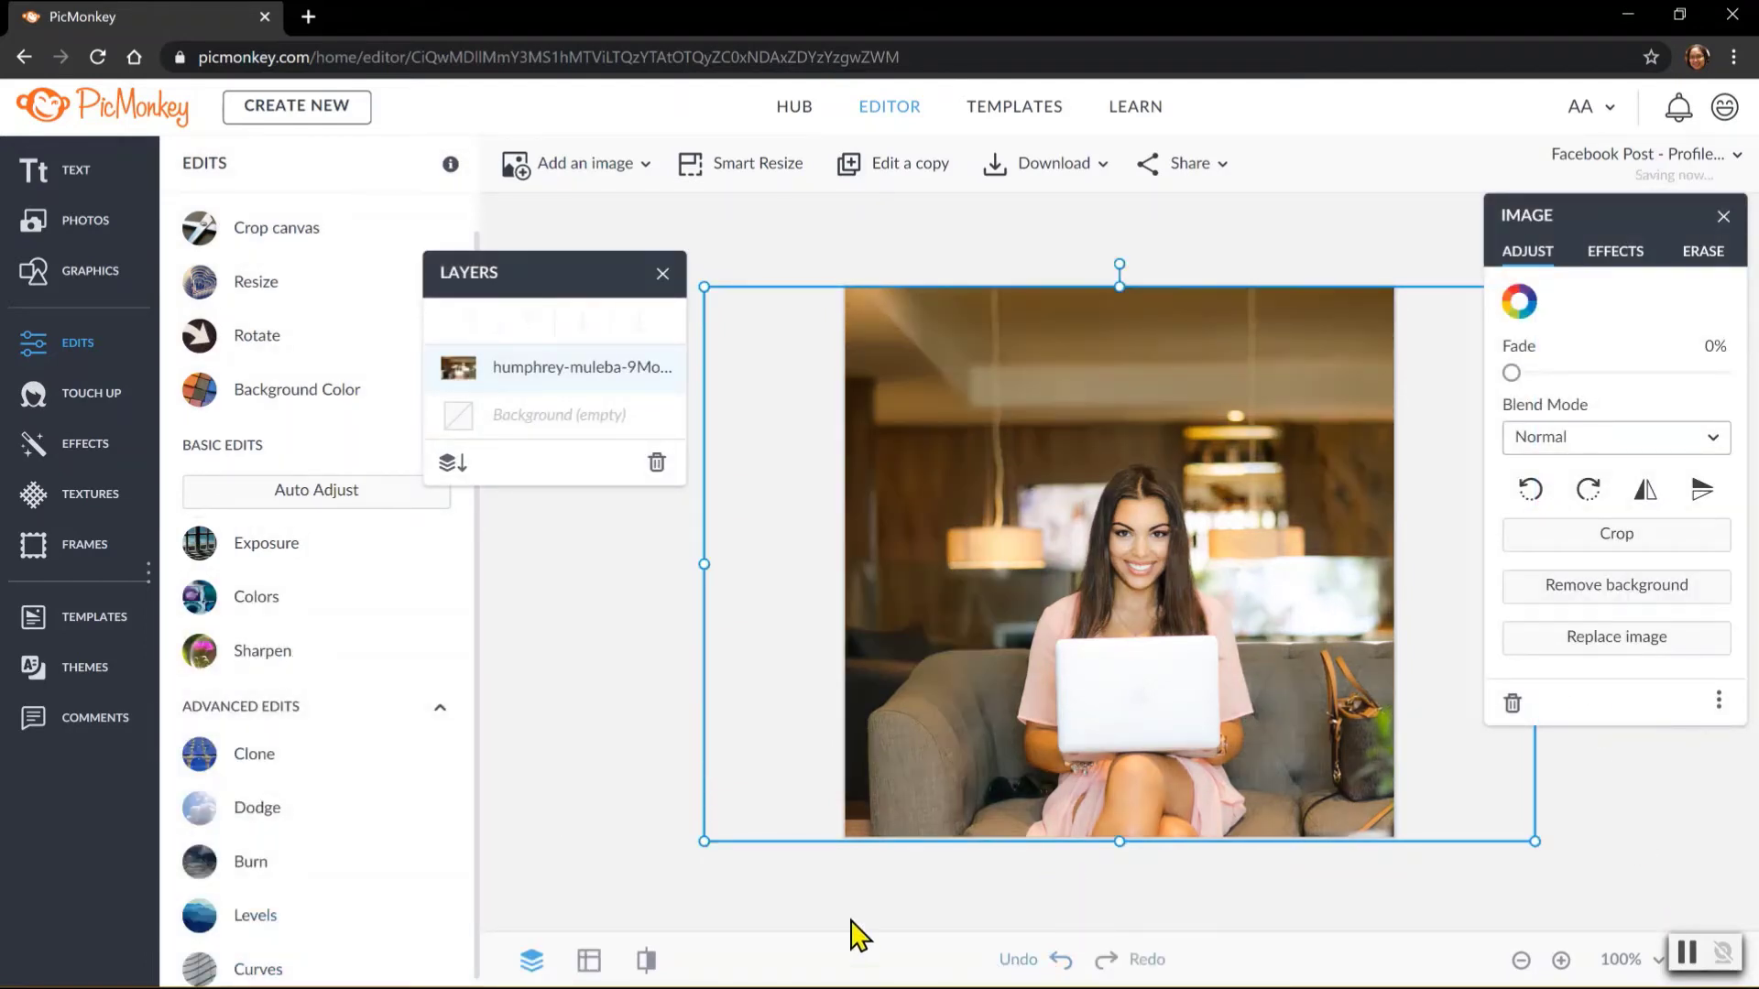
pyautogui.click(608, 711)
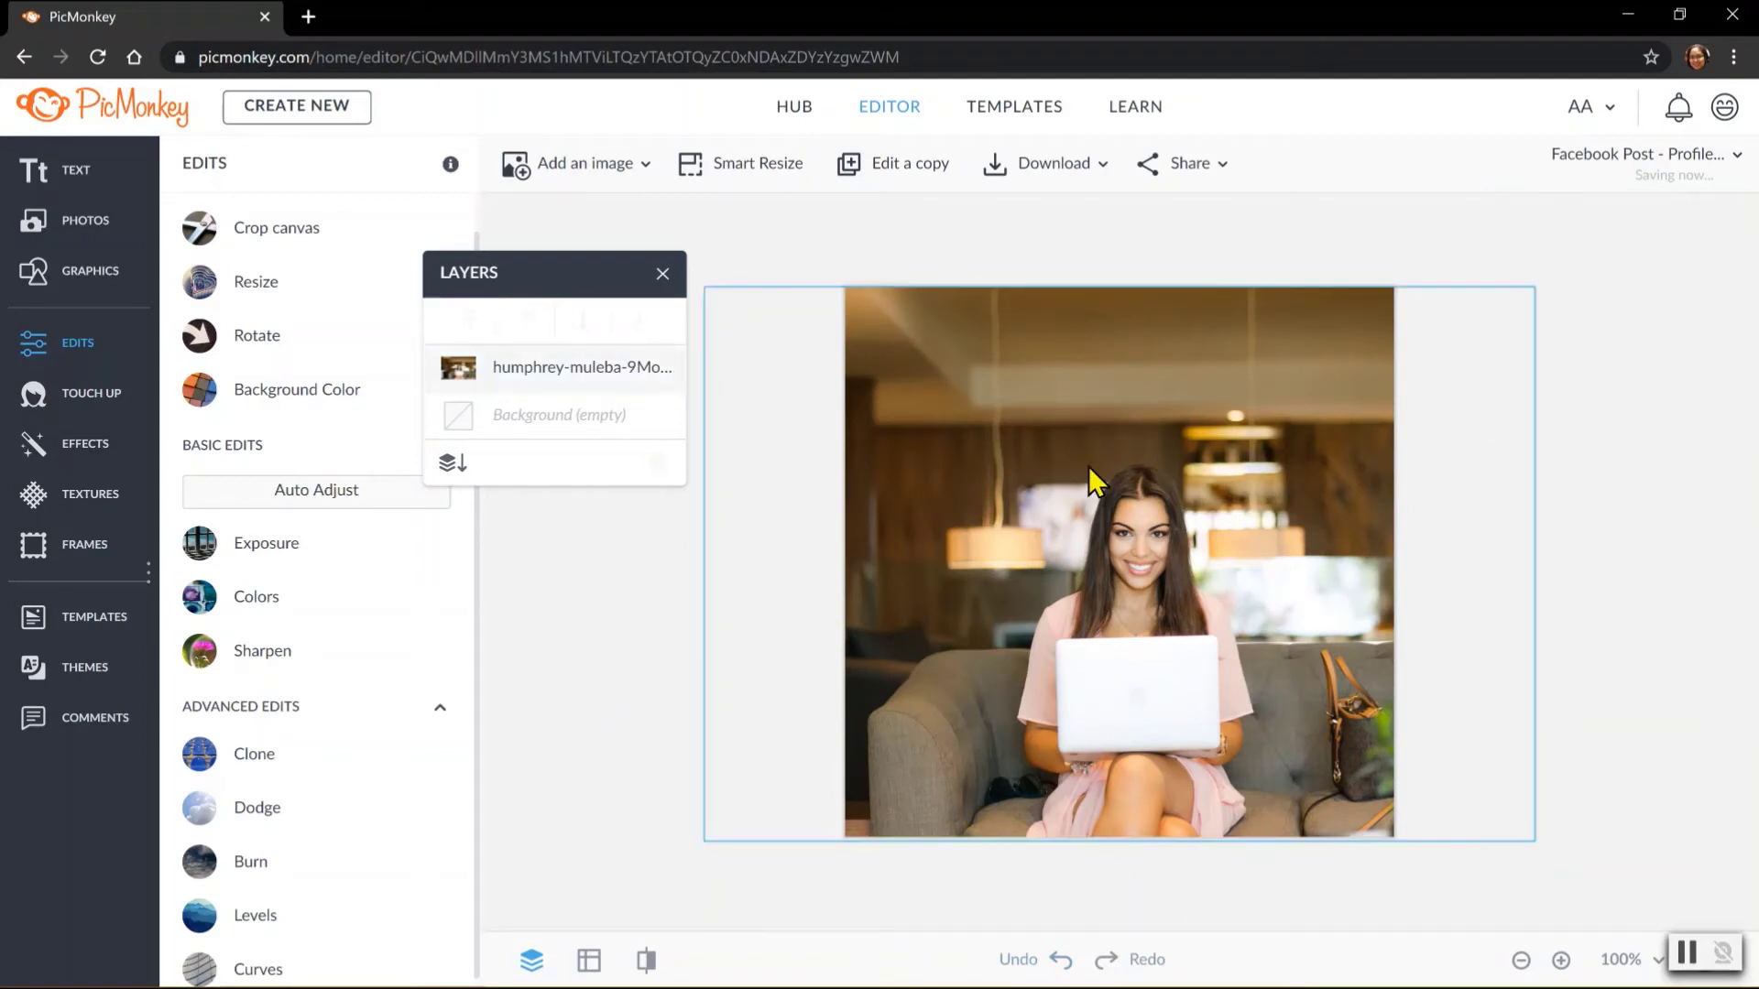
# Try a subtle exposure adjustment on the photo with highlights 3%, shadows -5% and contrast 2%, and discard it.
pyautogui.click(960, 740)
pyautogui.click(261, 584)
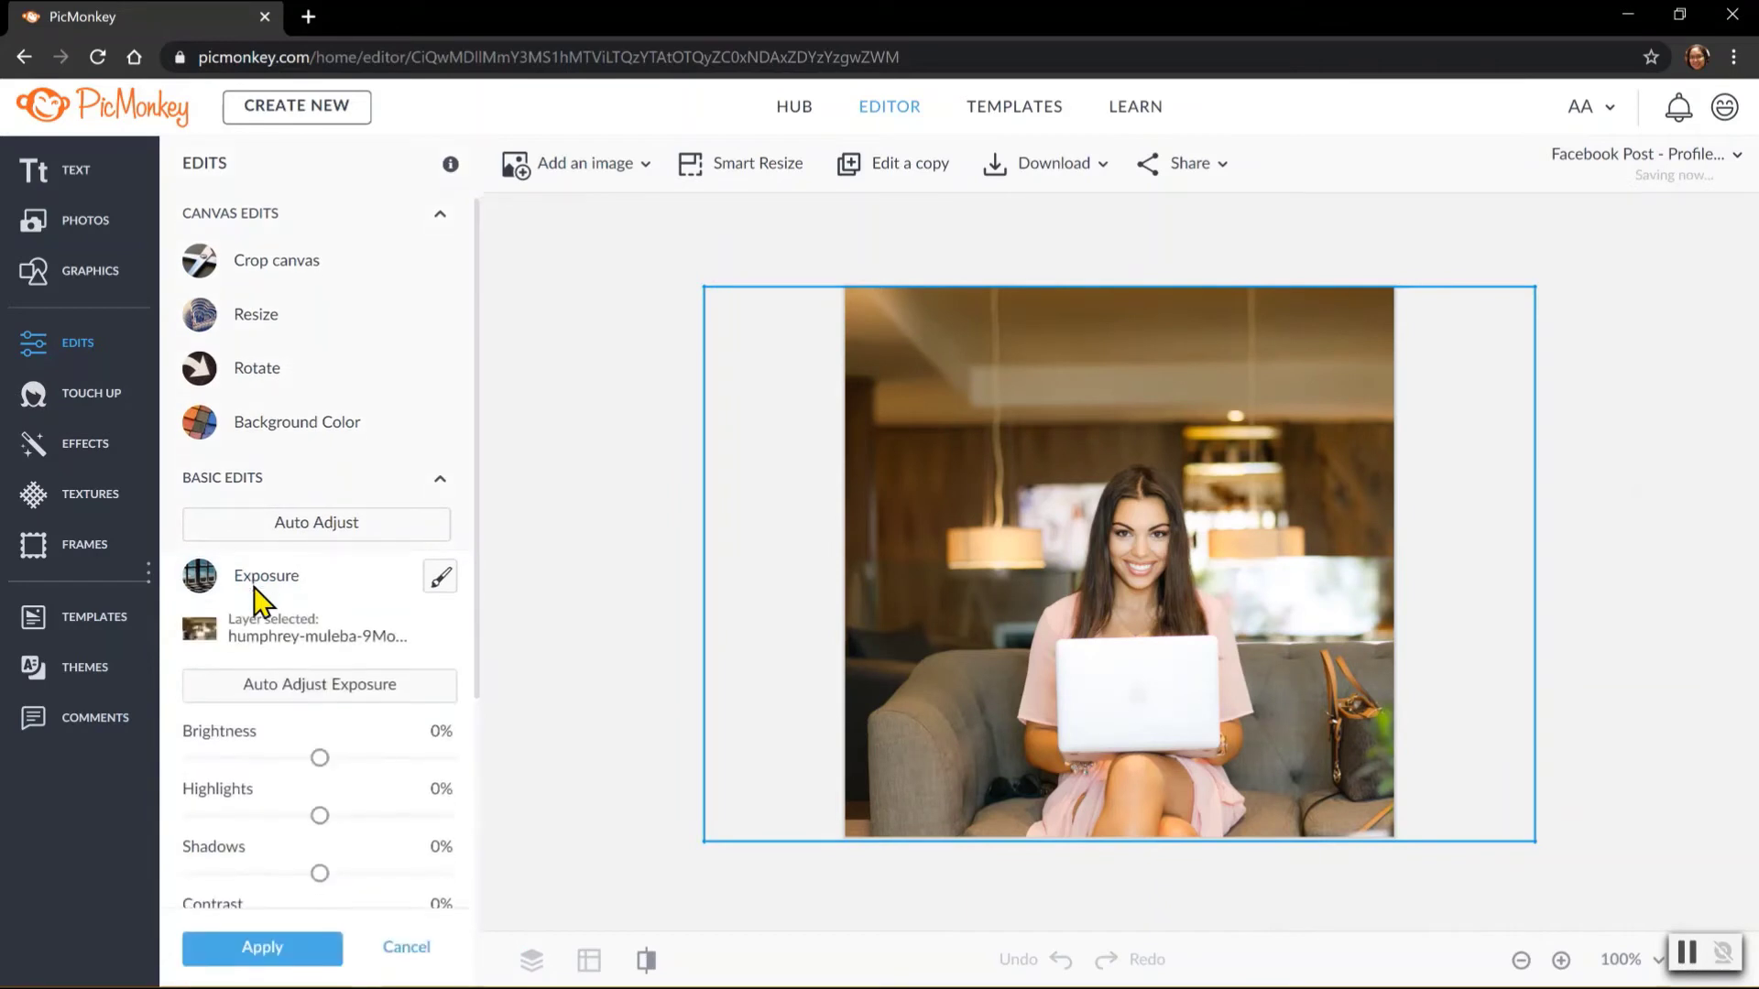
pyautogui.scroll(-1, 275, 641)
pyautogui.moveTo(319, 728)
pyautogui.mouseDown()
pyautogui.moveTo(353, 744)
pyautogui.moveTo(257, 747)
pyautogui.moveTo(324, 732)
pyautogui.mouseUp()
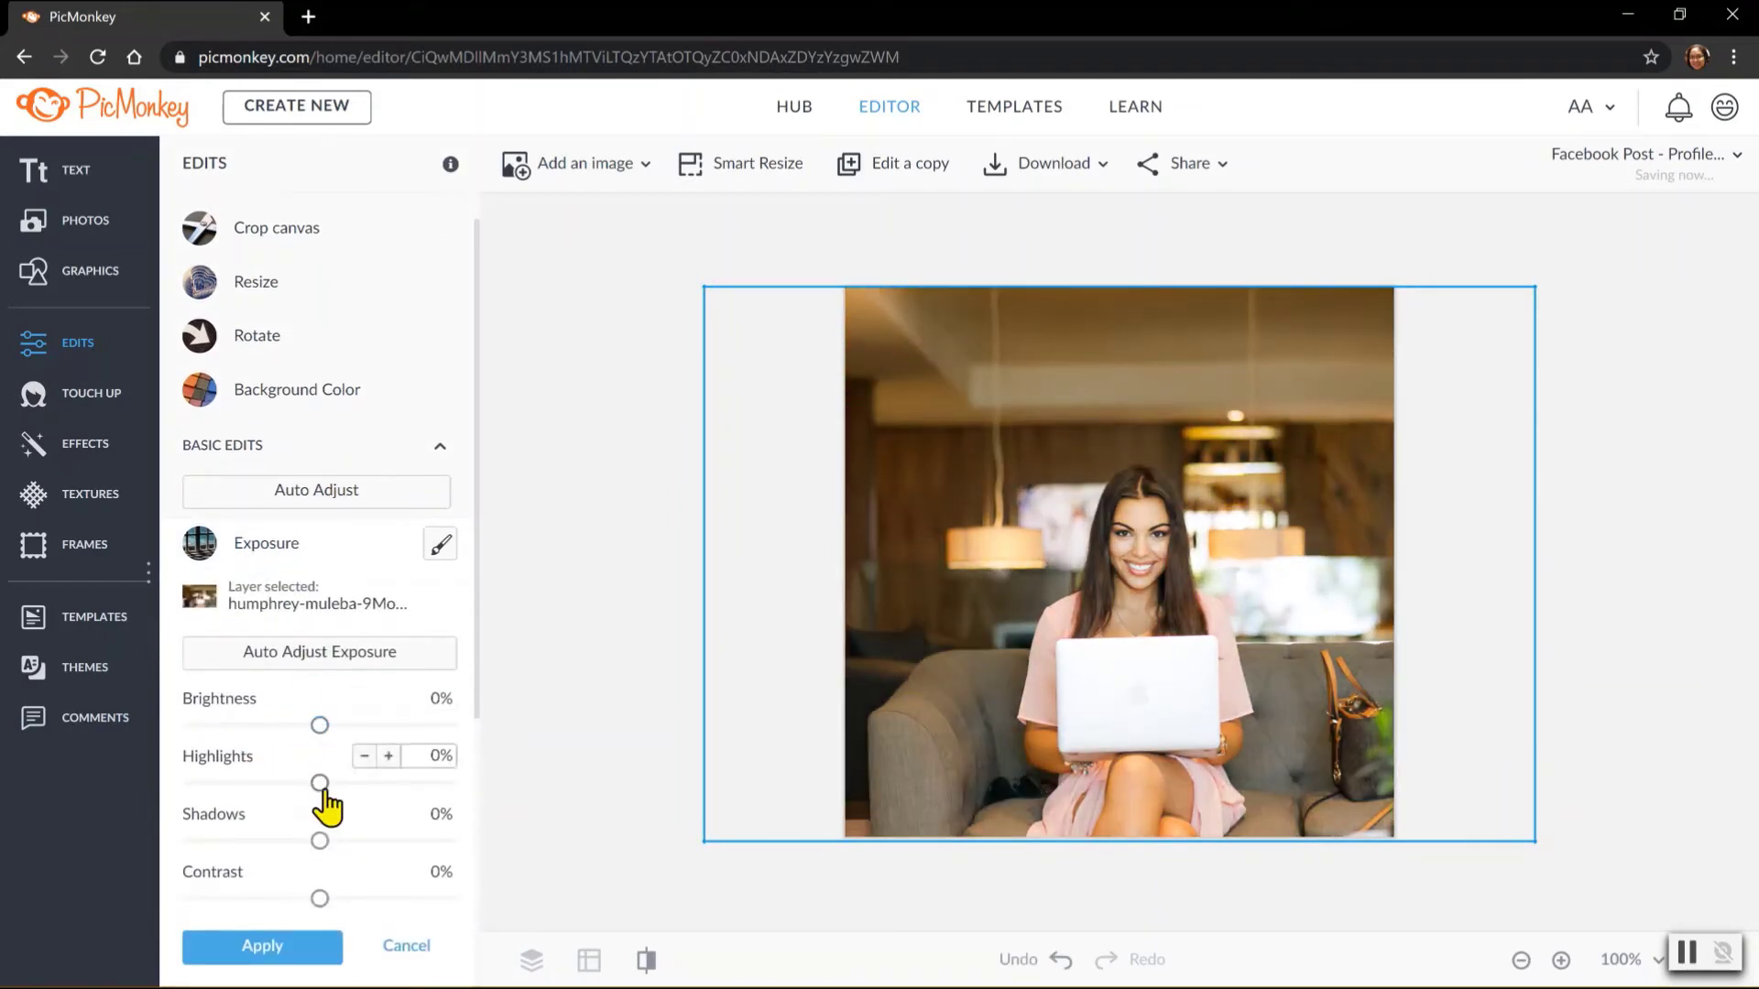
pyautogui.moveTo(322, 794); pyautogui.dragTo(326, 931)
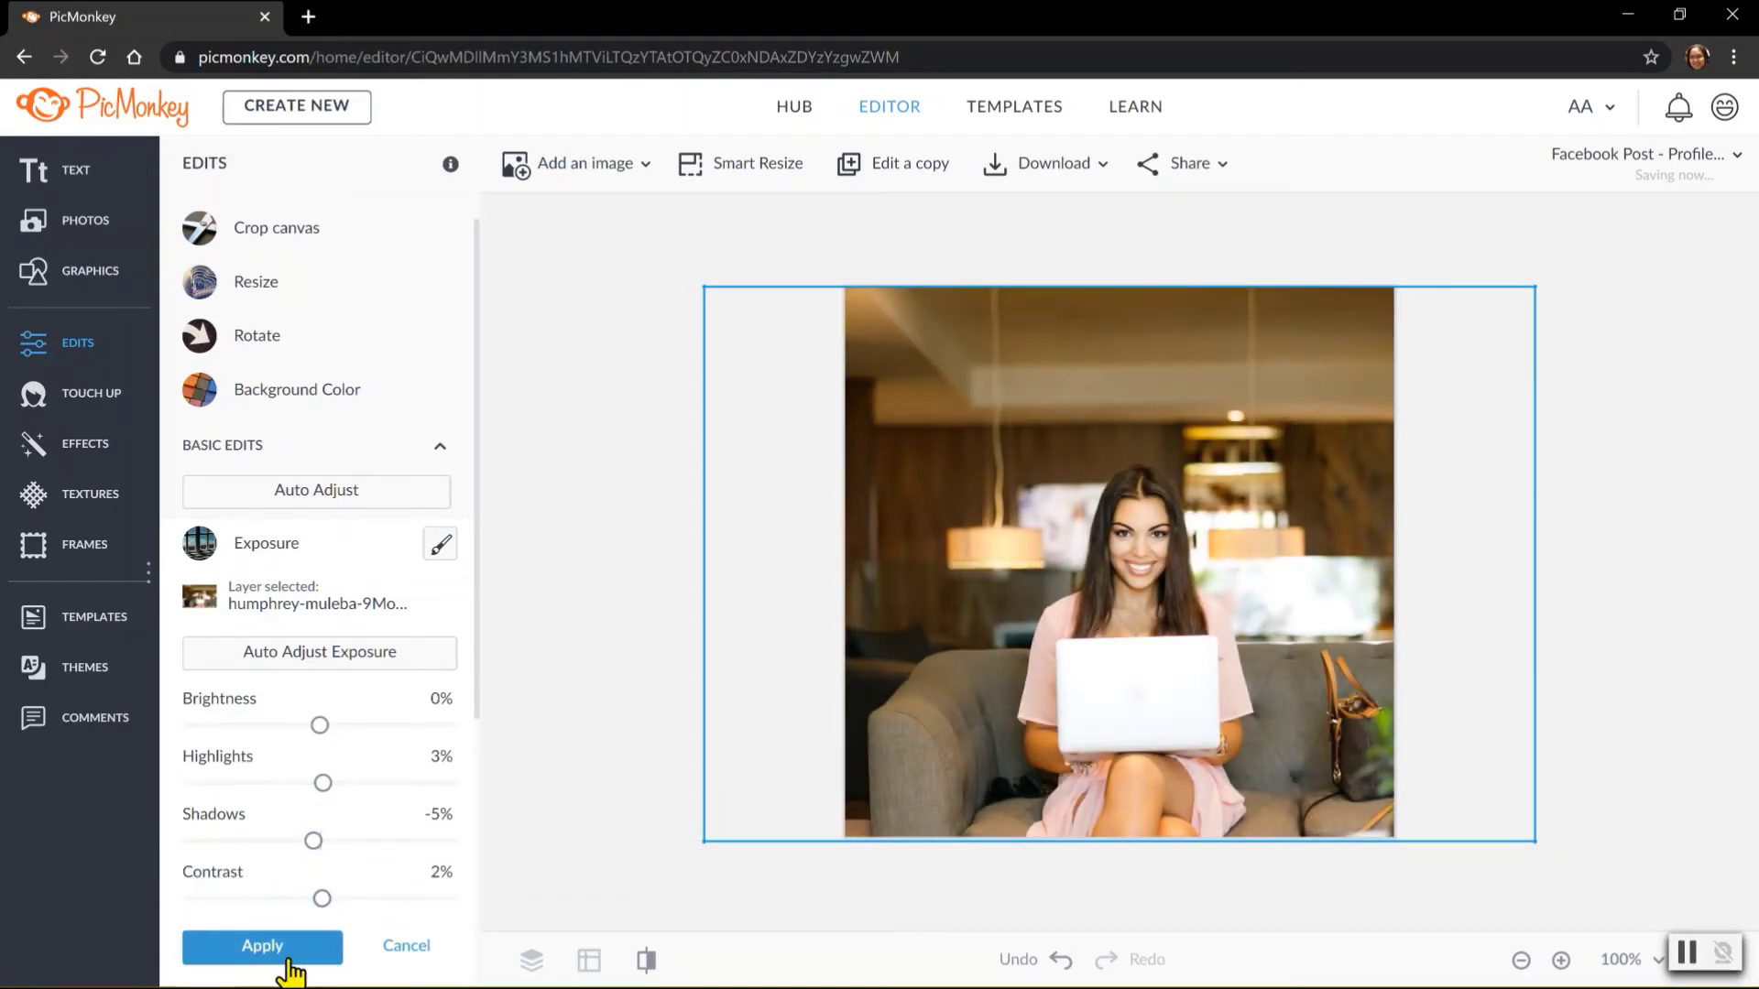
pyautogui.click(401, 949)
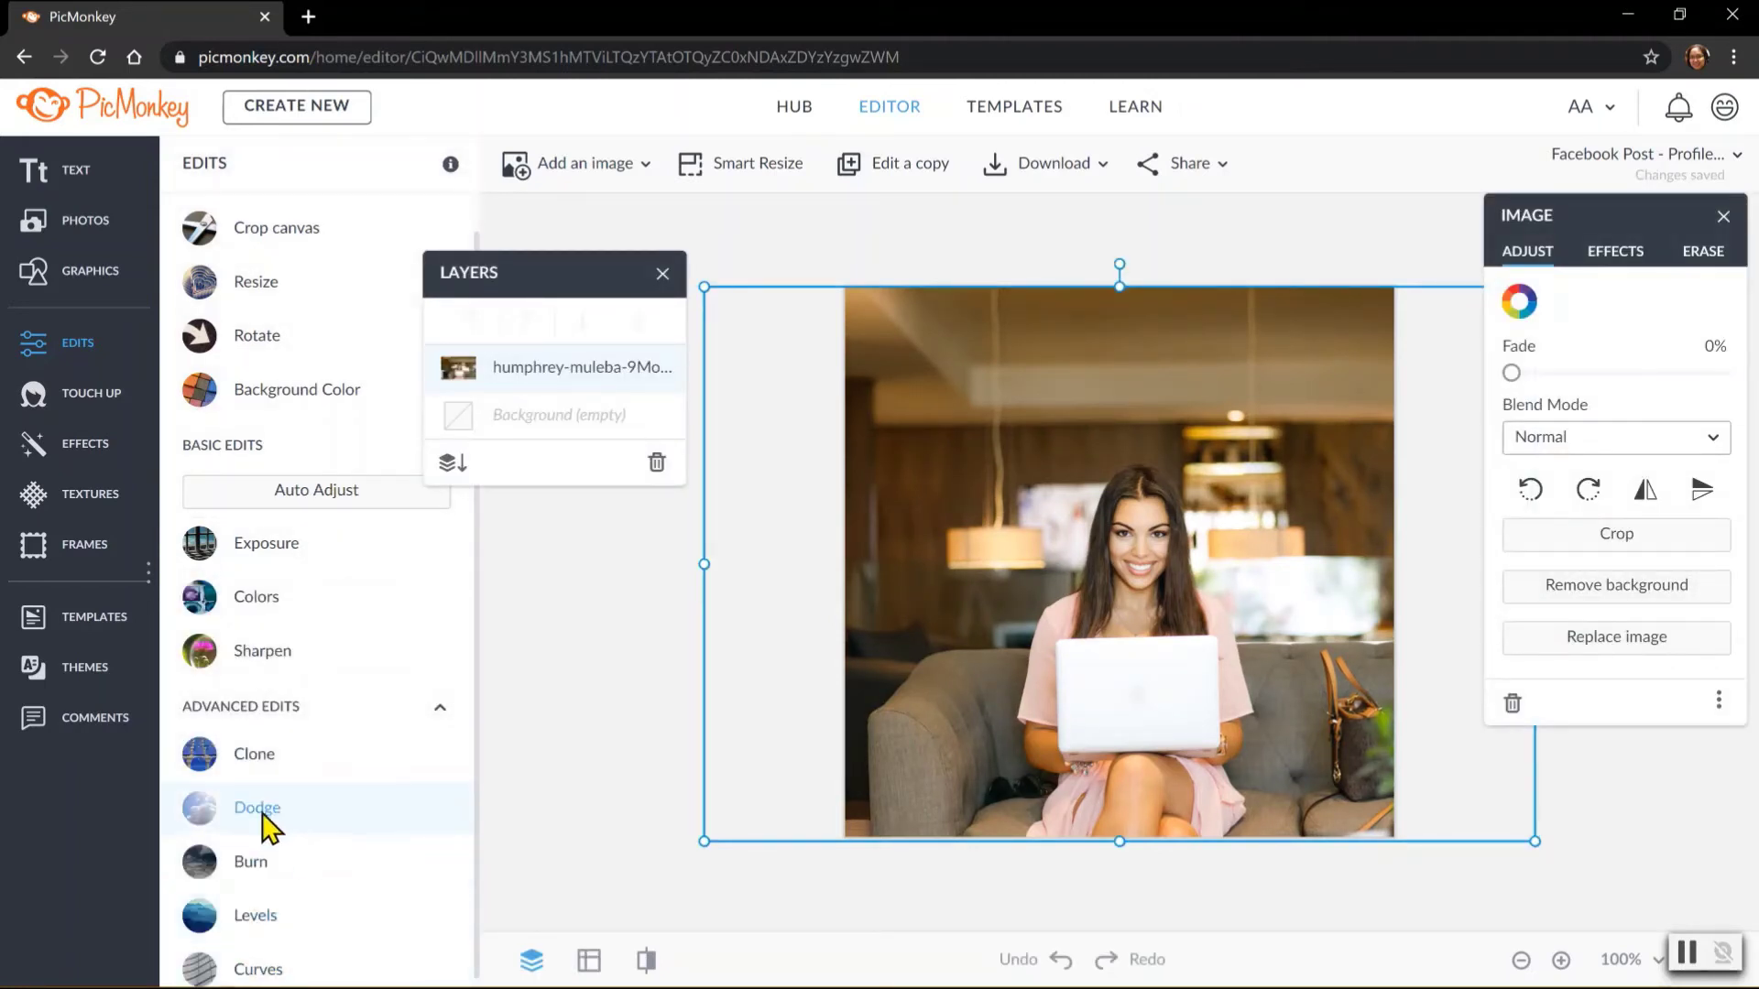
# Try a colour adjustment on the photo with temperature -2%, tint 6% and vibrance 3%, and discard it.
pyautogui.click(249, 600)
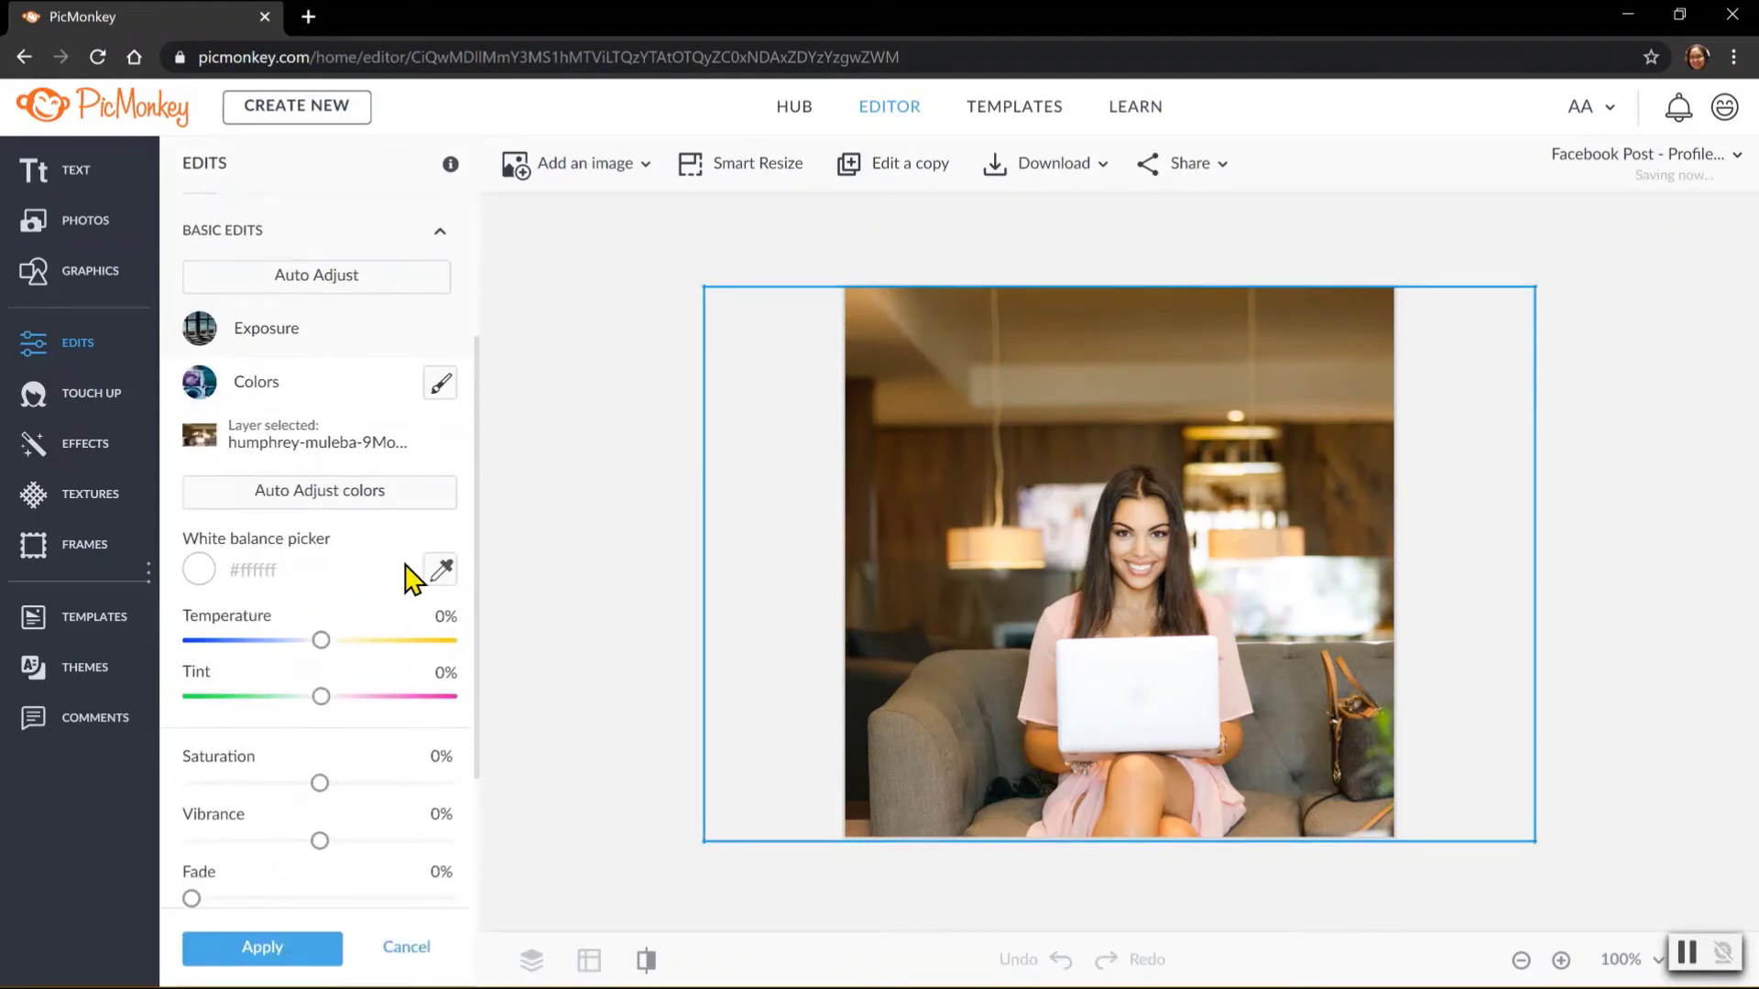
pyautogui.moveTo(336, 646); pyautogui.dragTo(328, 713)
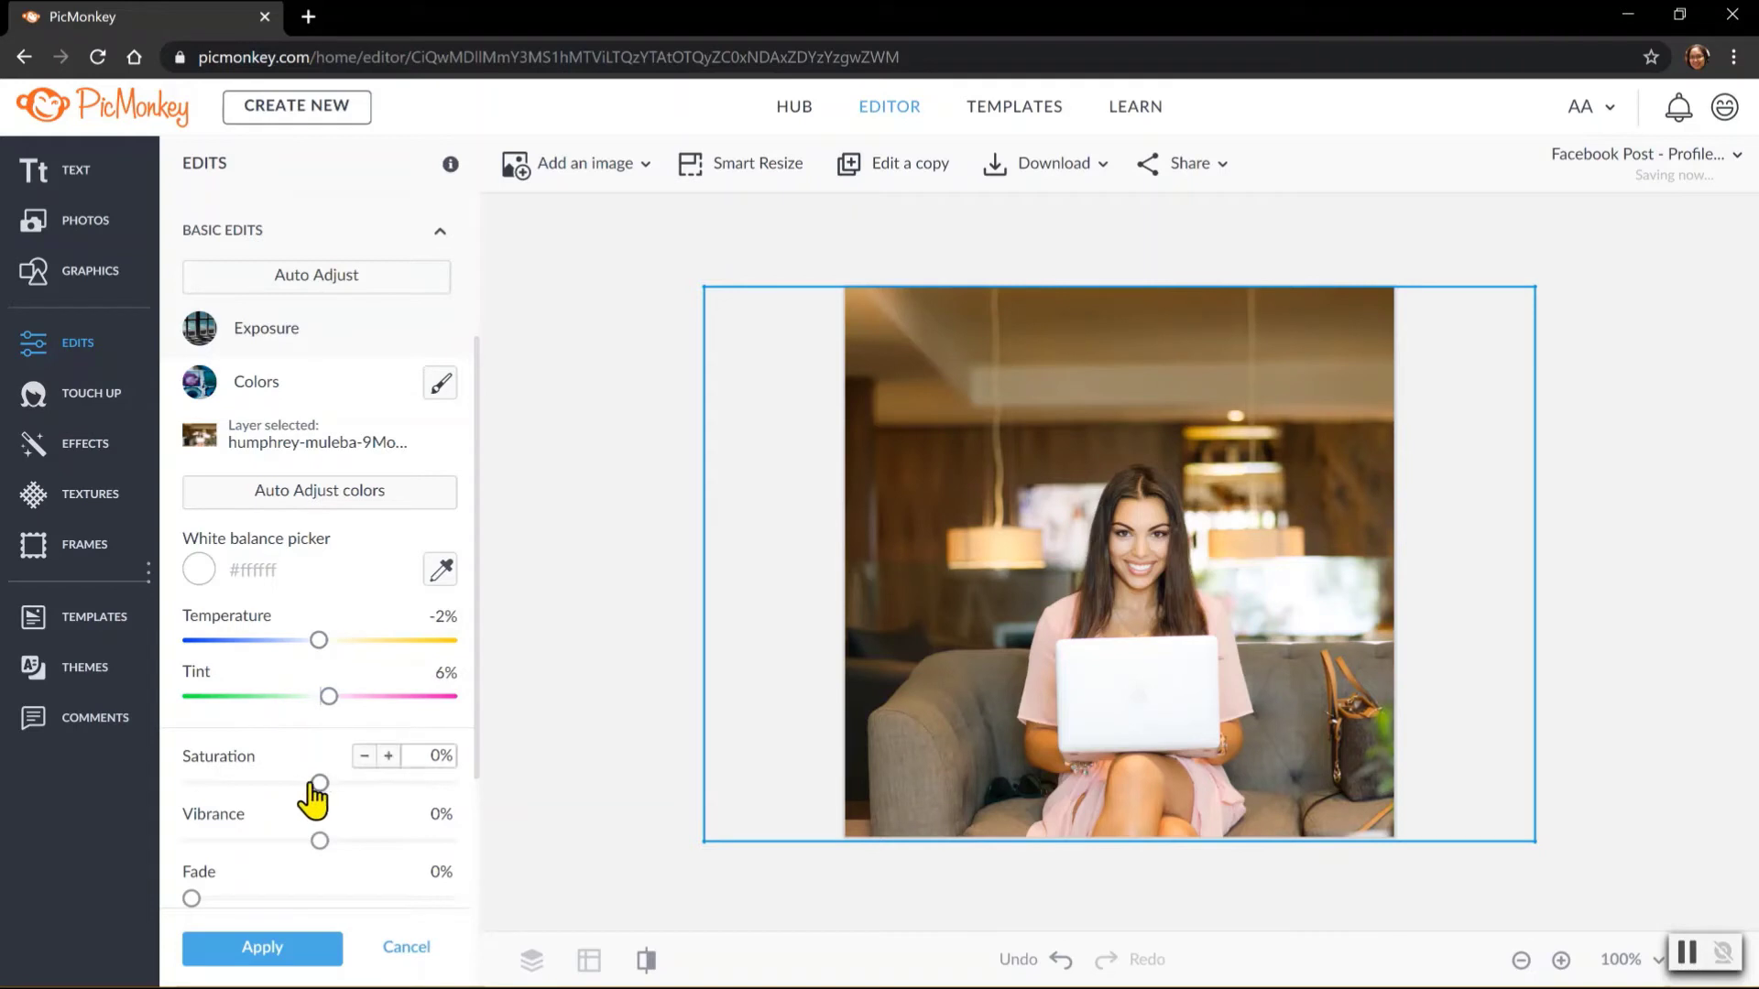
pyautogui.moveTo(310, 783); pyautogui.dragTo(327, 870)
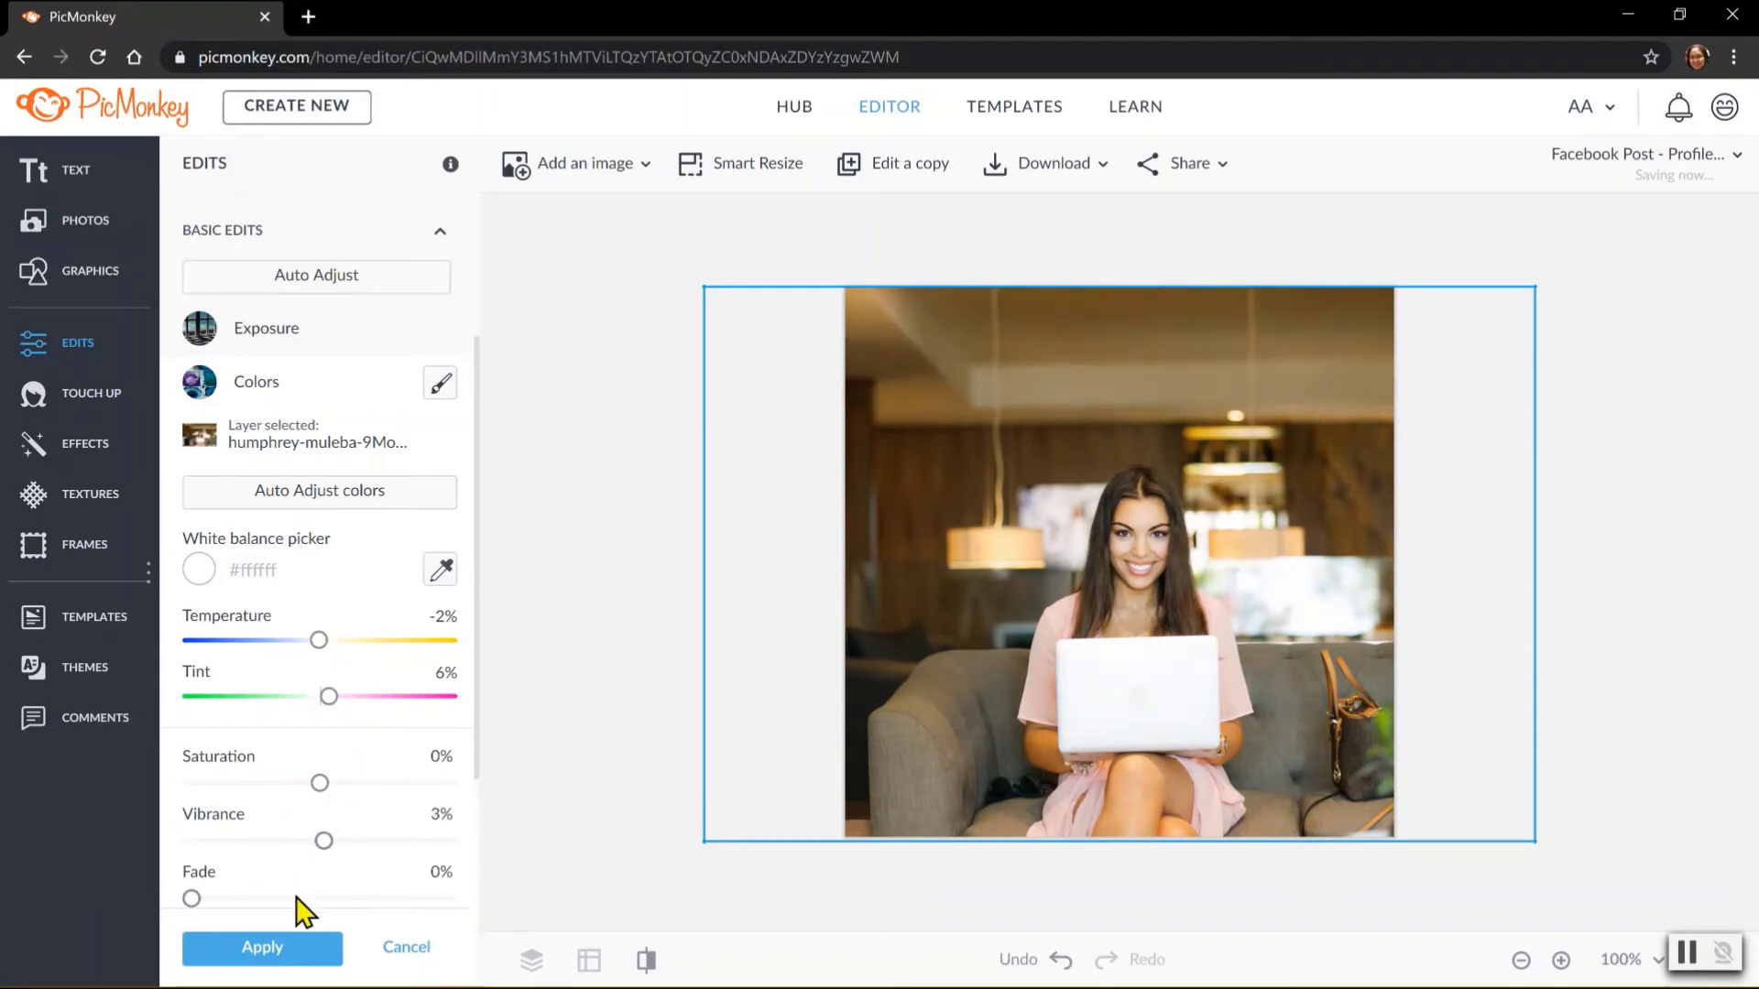
pyautogui.scroll(-3, 467, 779)
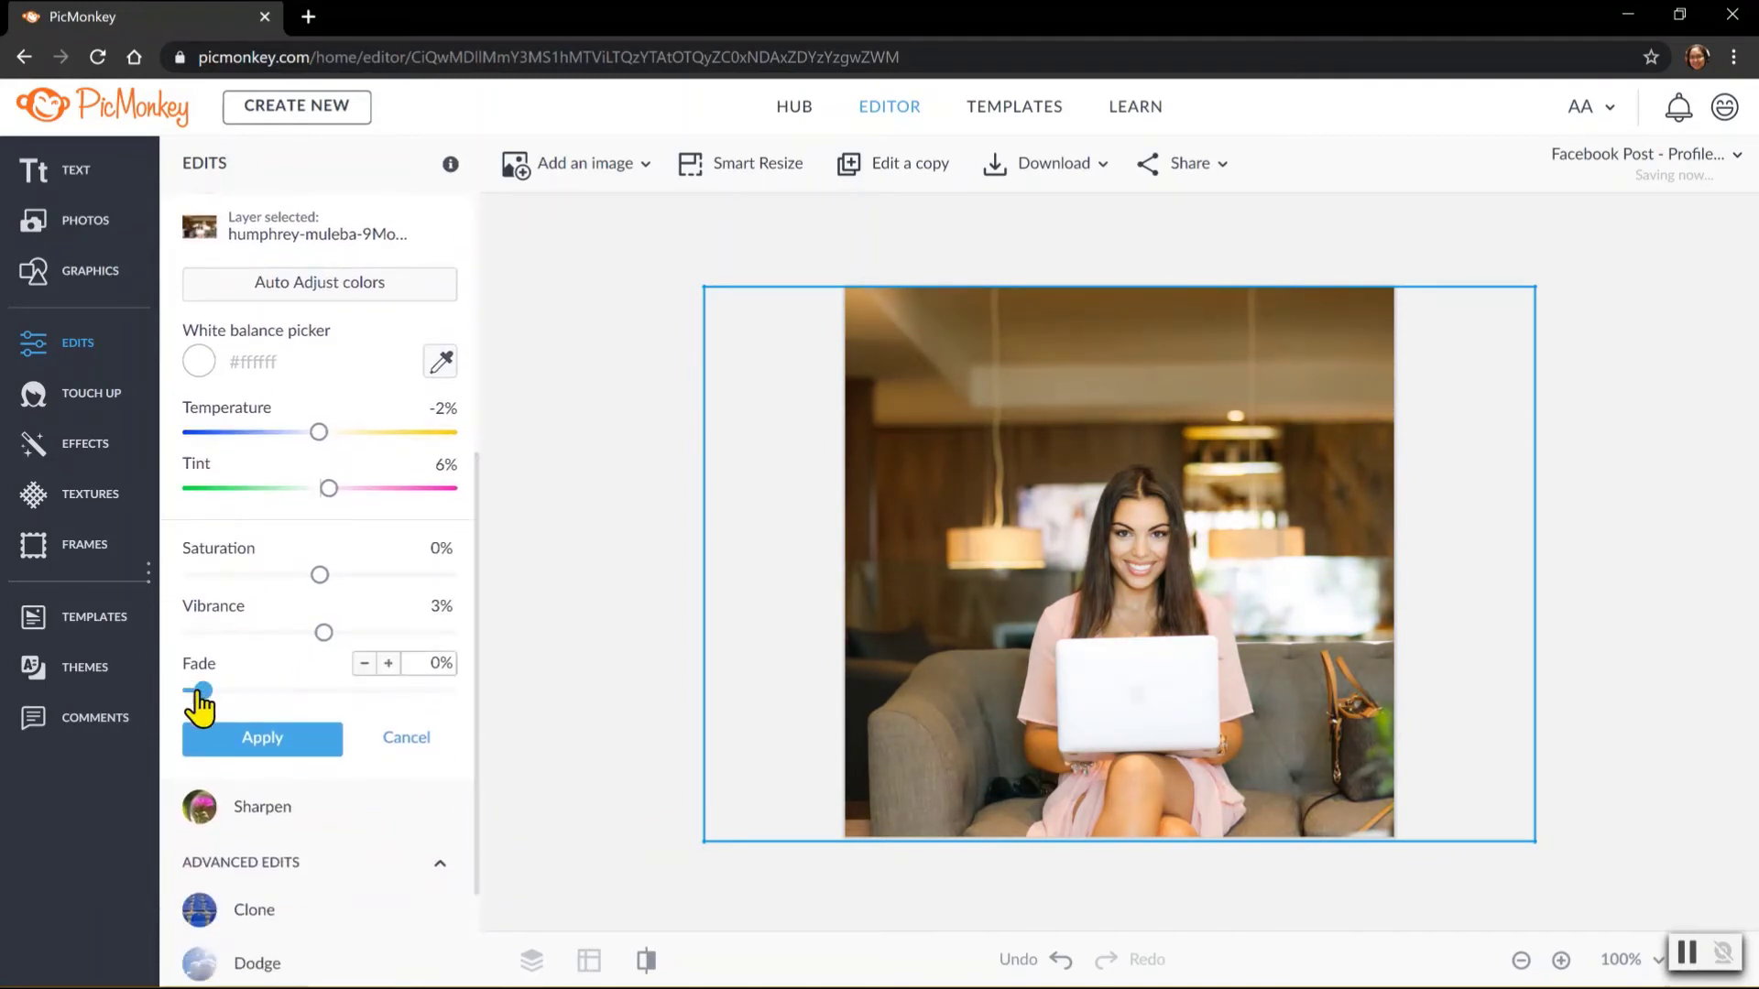
pyautogui.moveTo(195, 694); pyautogui.dragTo(173, 735)
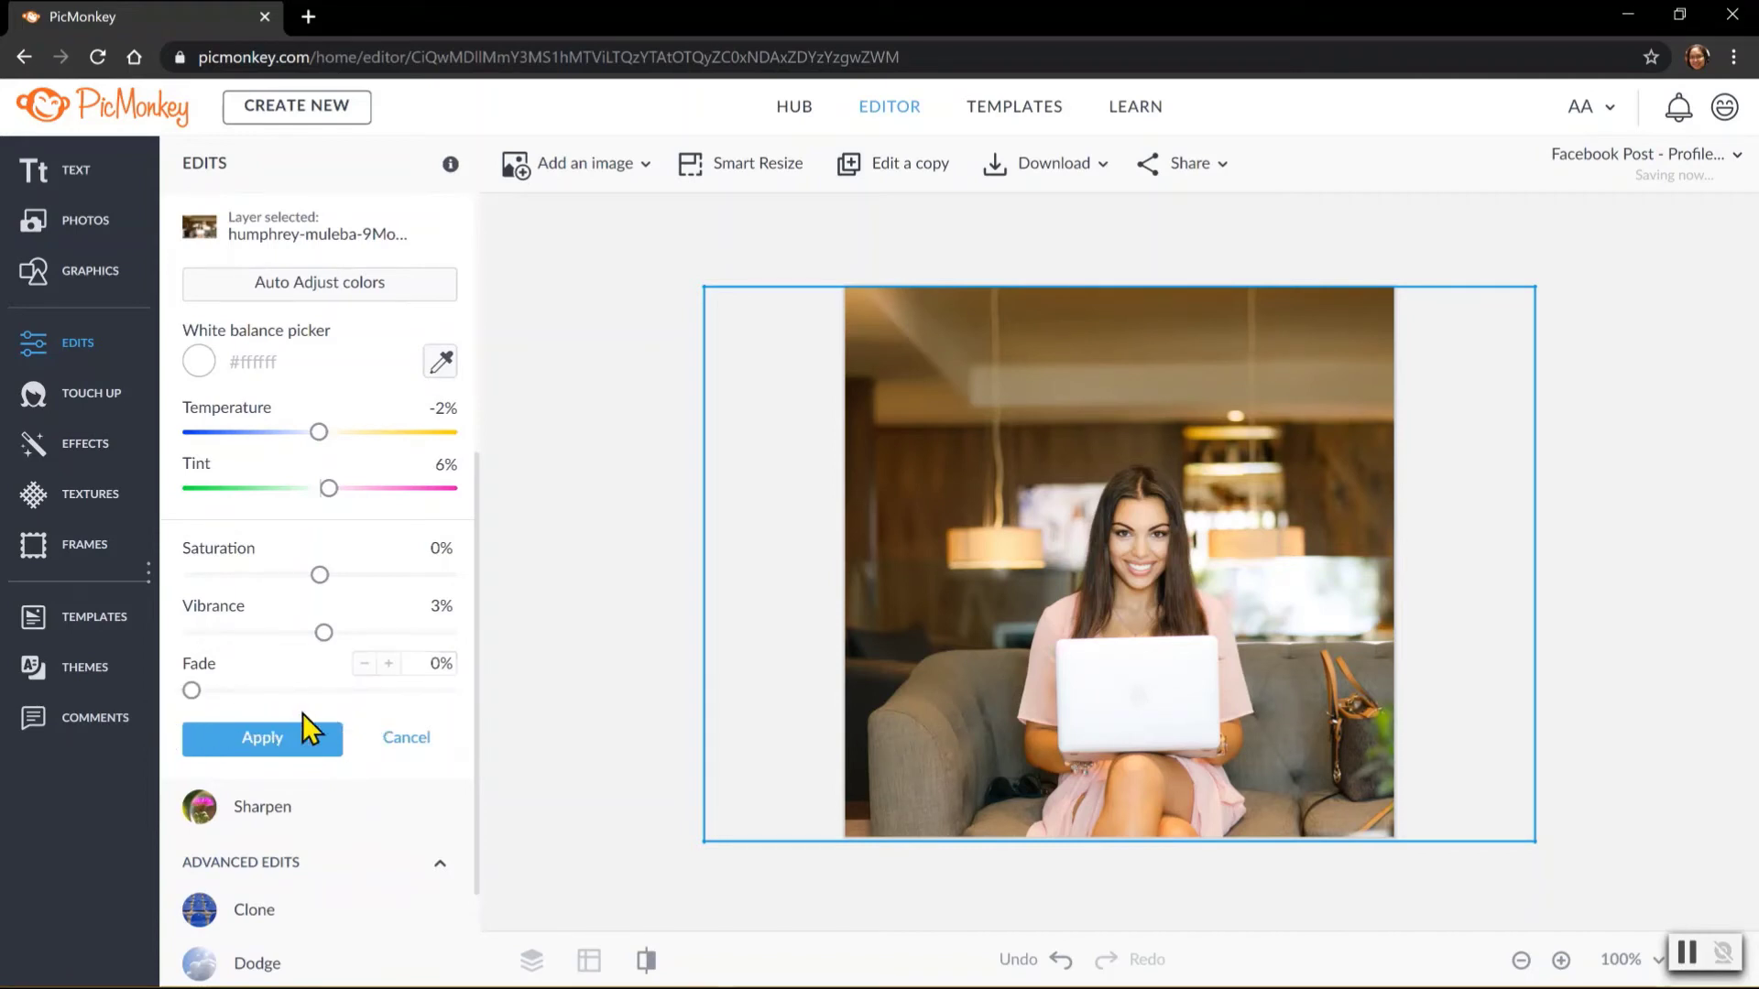
pyautogui.click(400, 742)
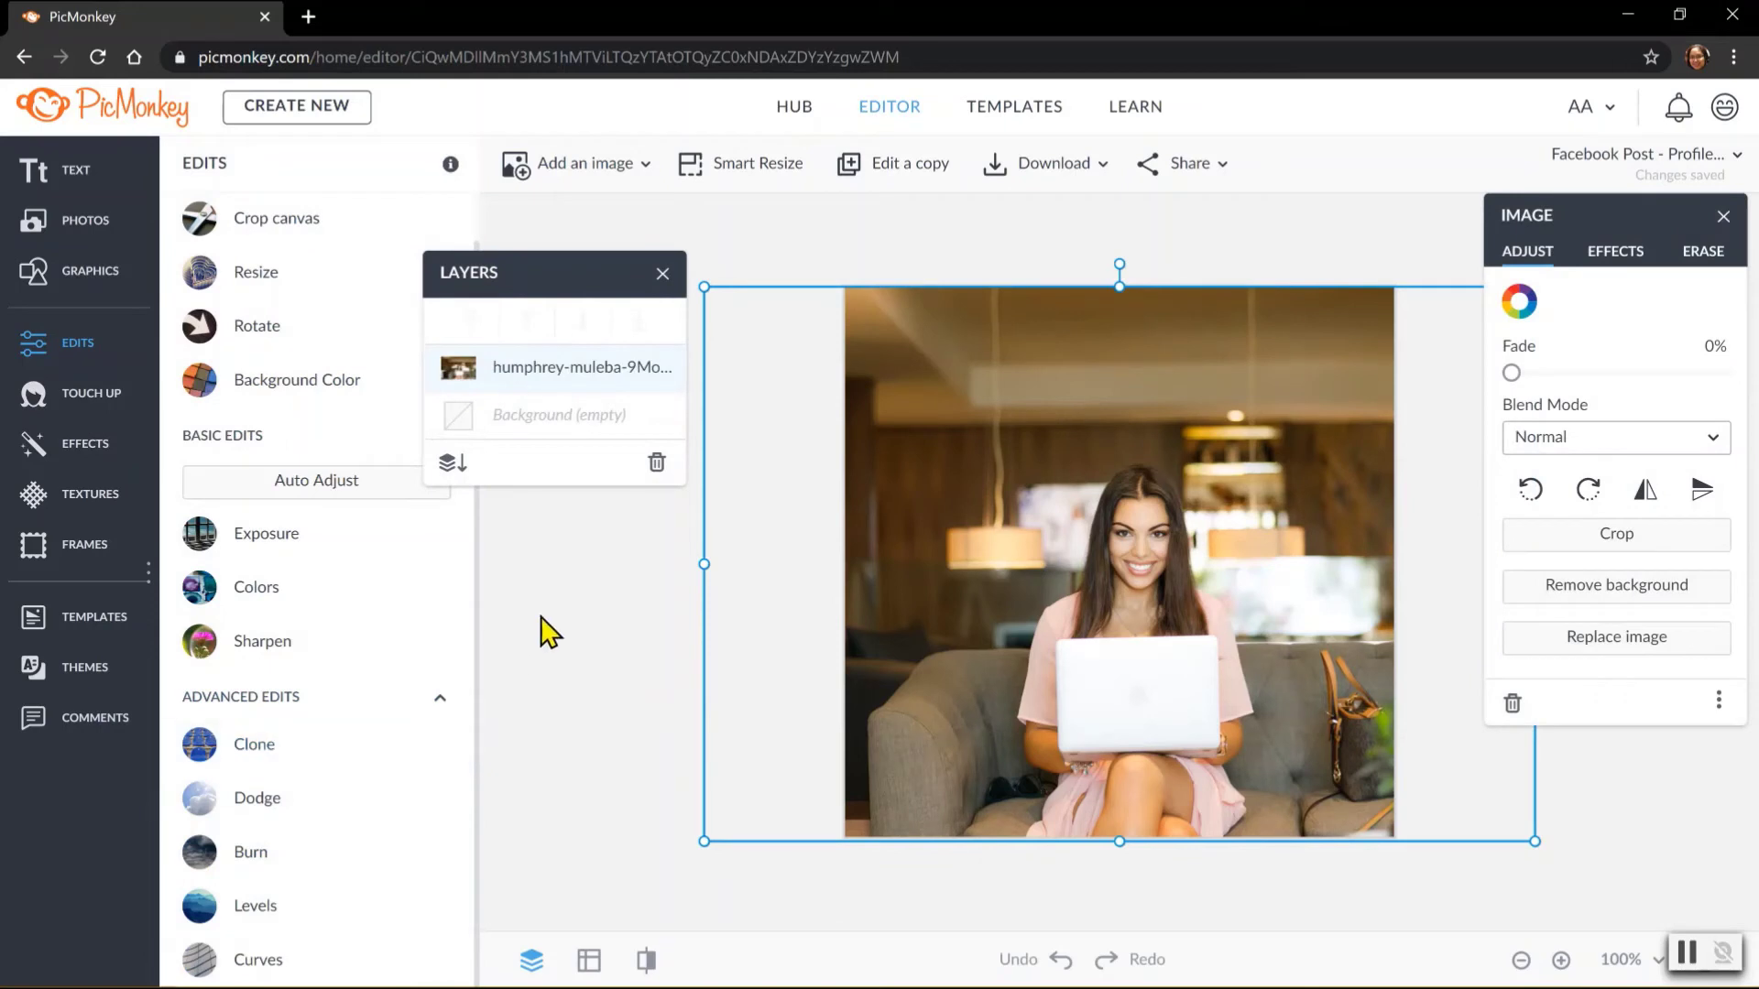
# Try sharpening the photo with radius 1, strength 140% and fade 3%, and discard it.
pyautogui.click(312, 654)
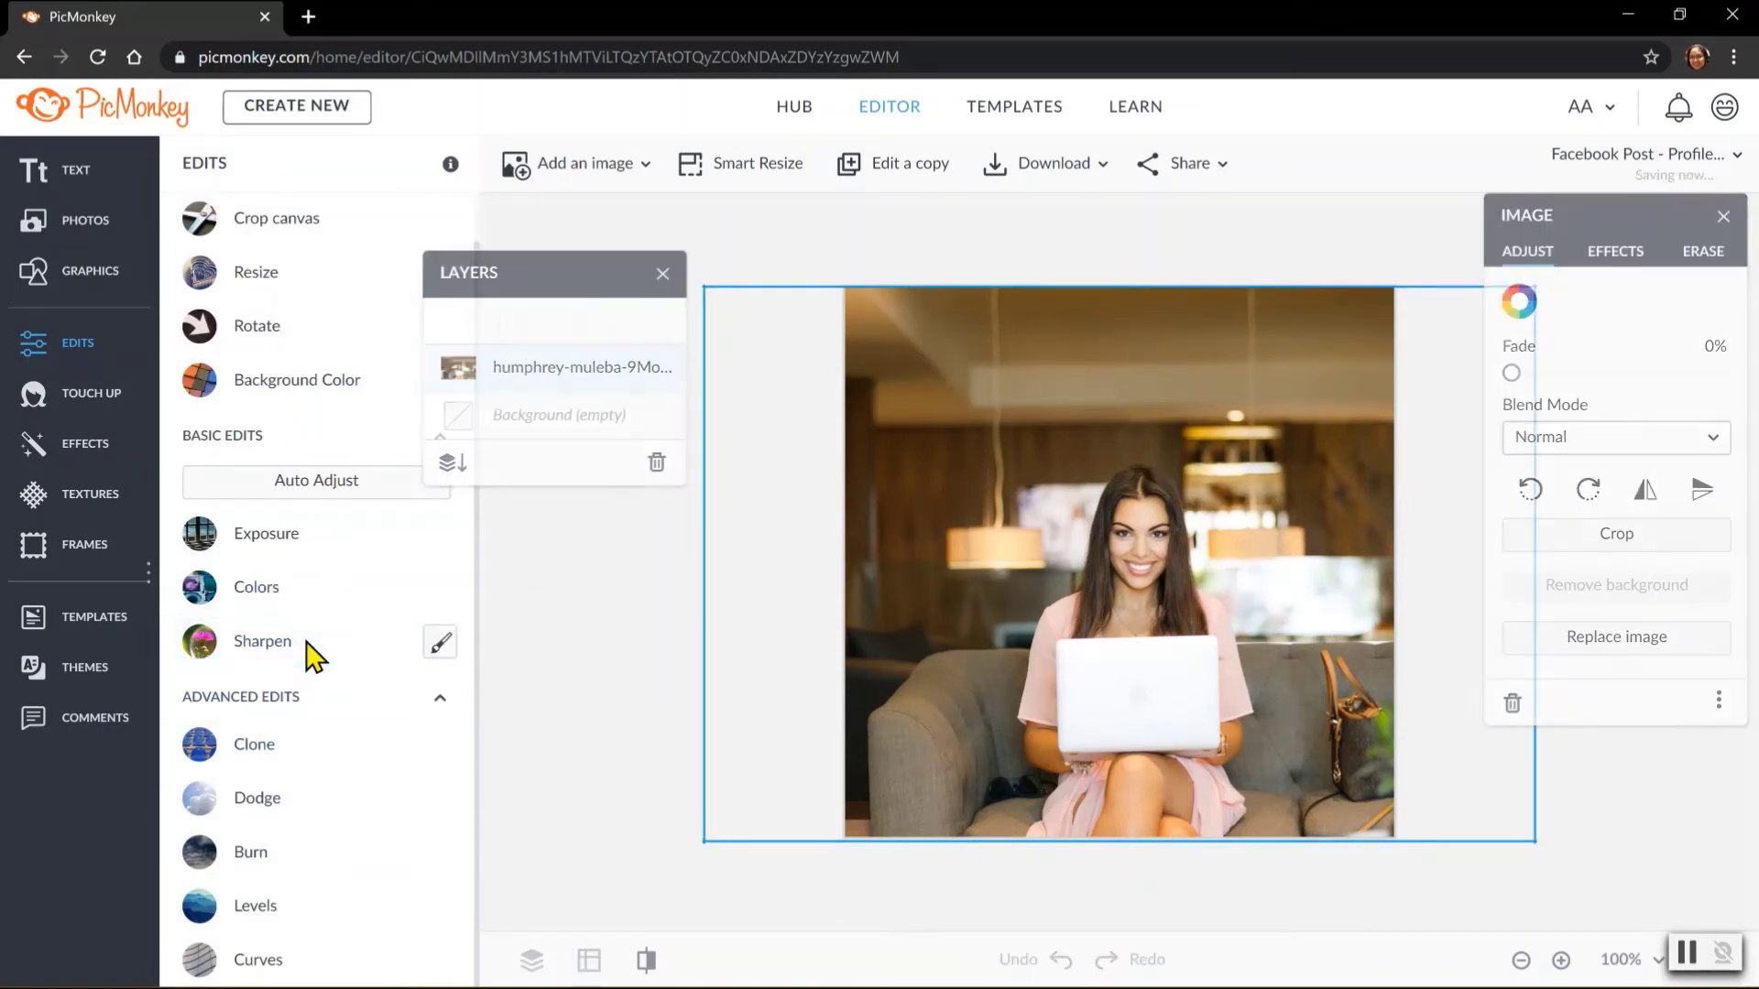
pyautogui.moveTo(283, 420)
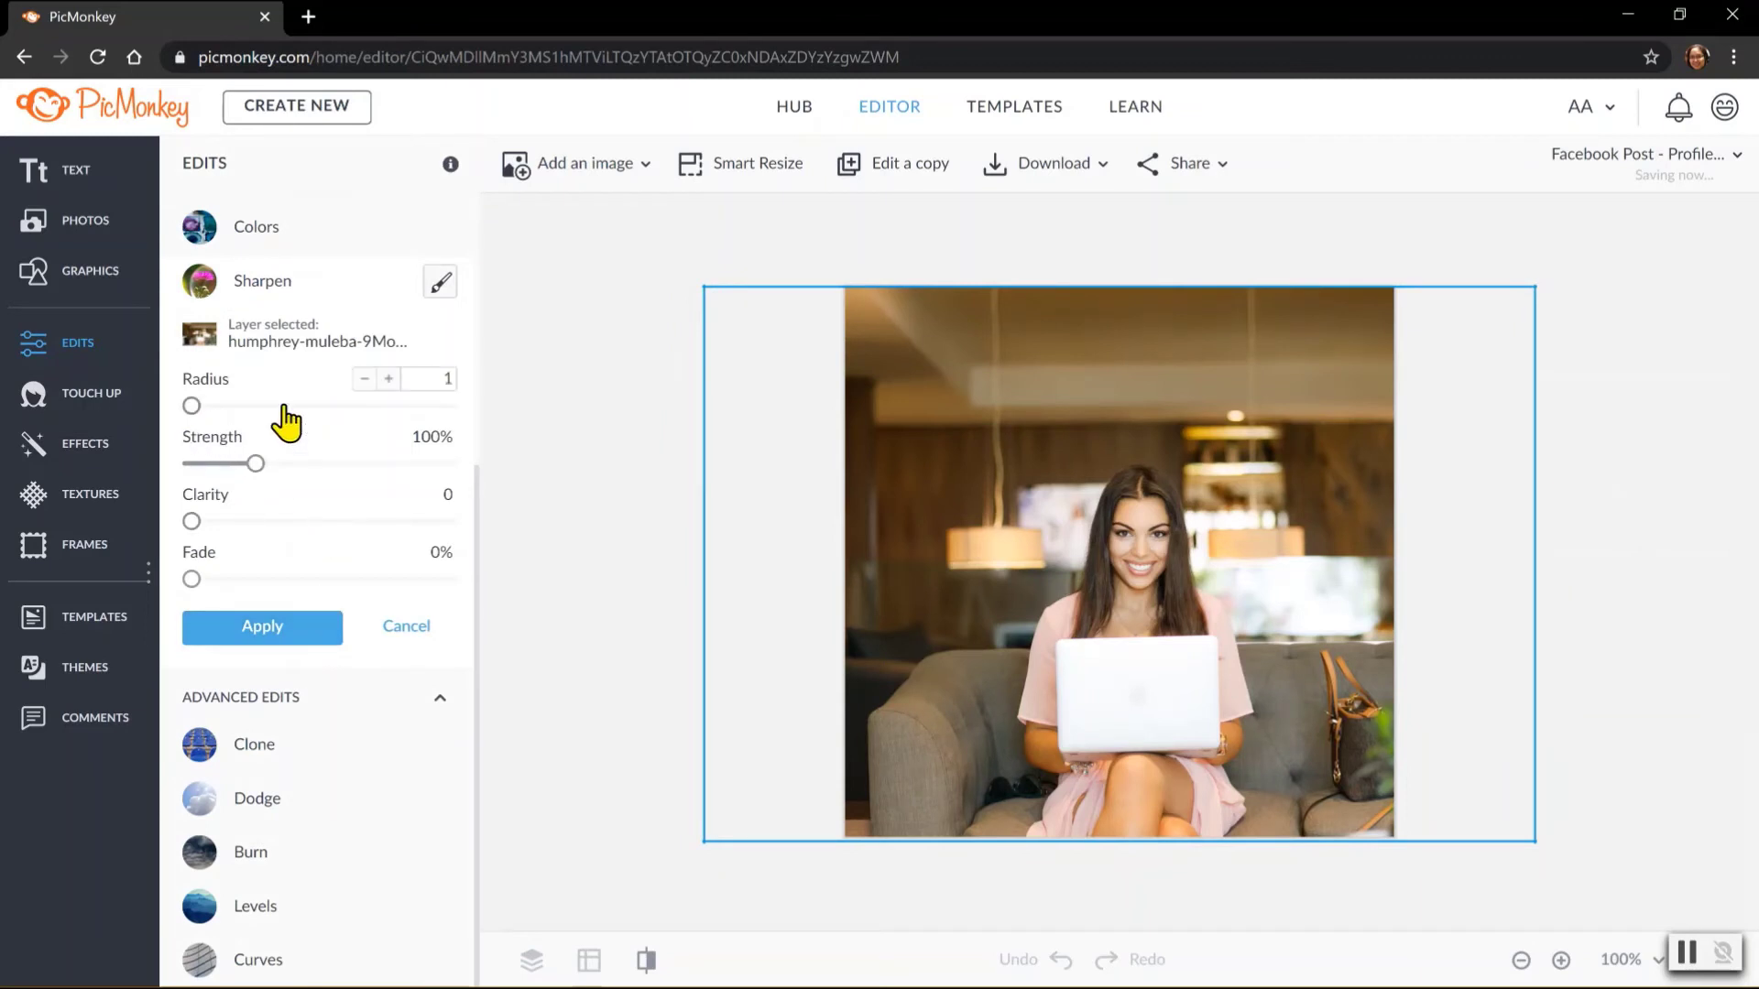
pyautogui.moveTo(207, 414); pyautogui.dragTo(141, 418)
pyautogui.moveTo(255, 464); pyautogui.dragTo(197, 586)
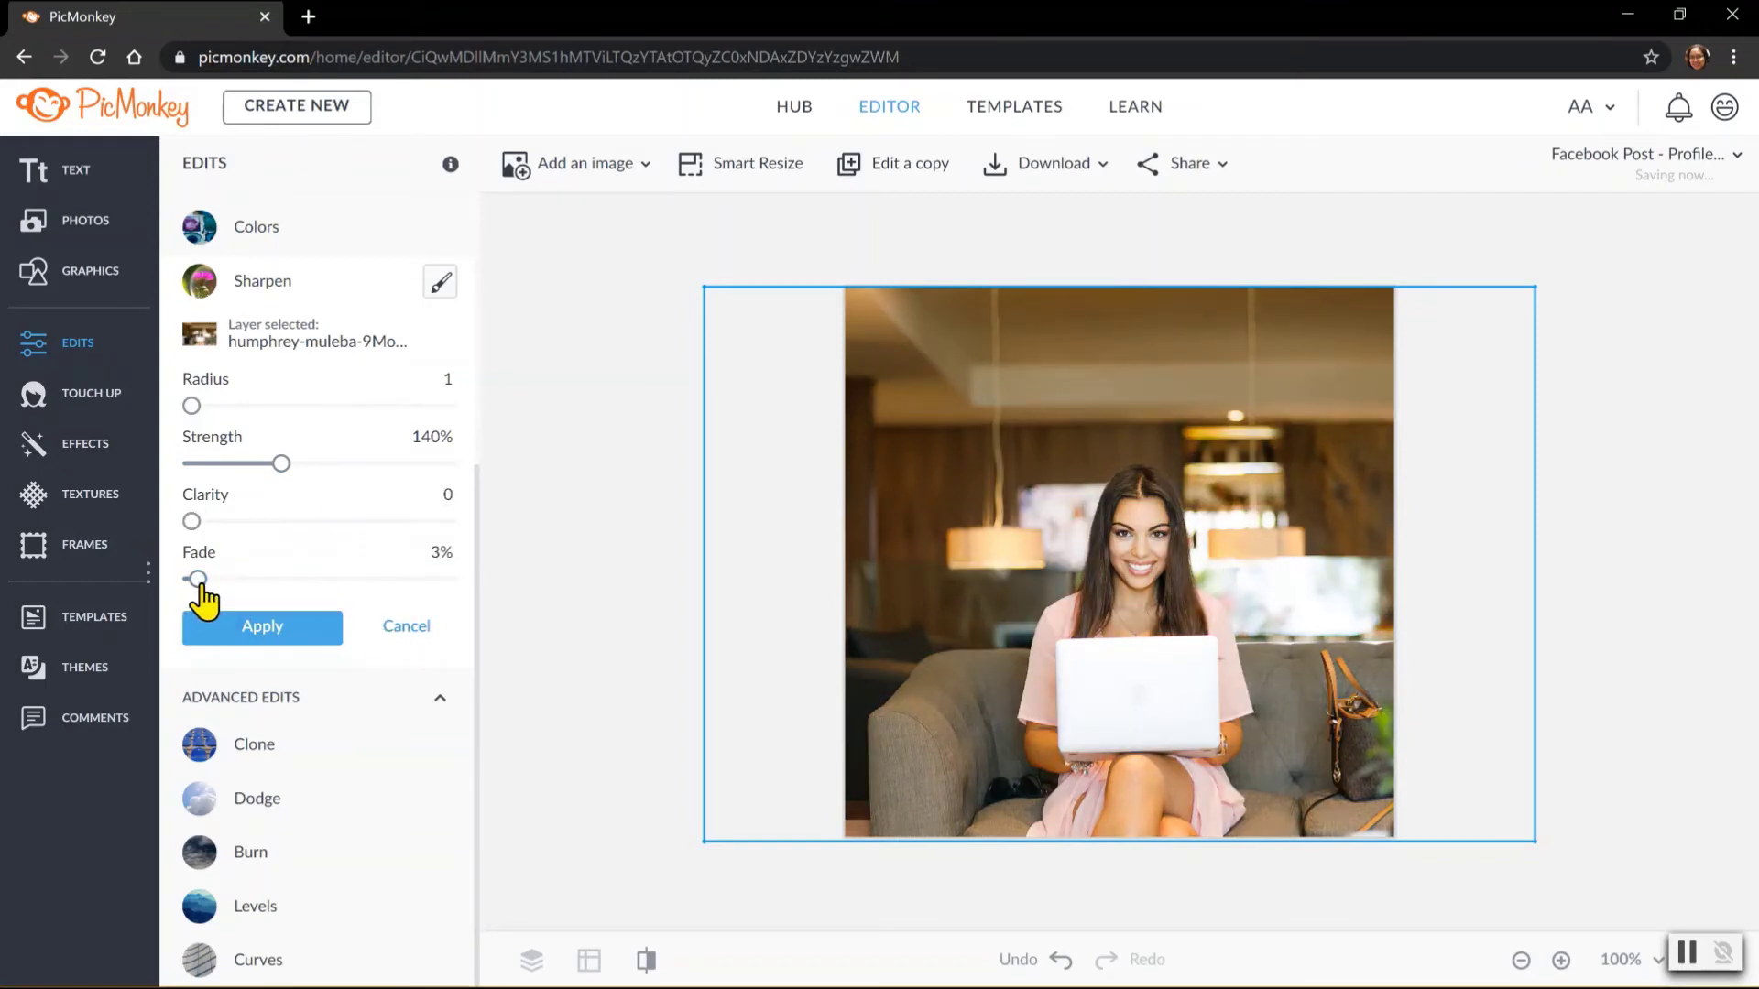
pyautogui.click(409, 641)
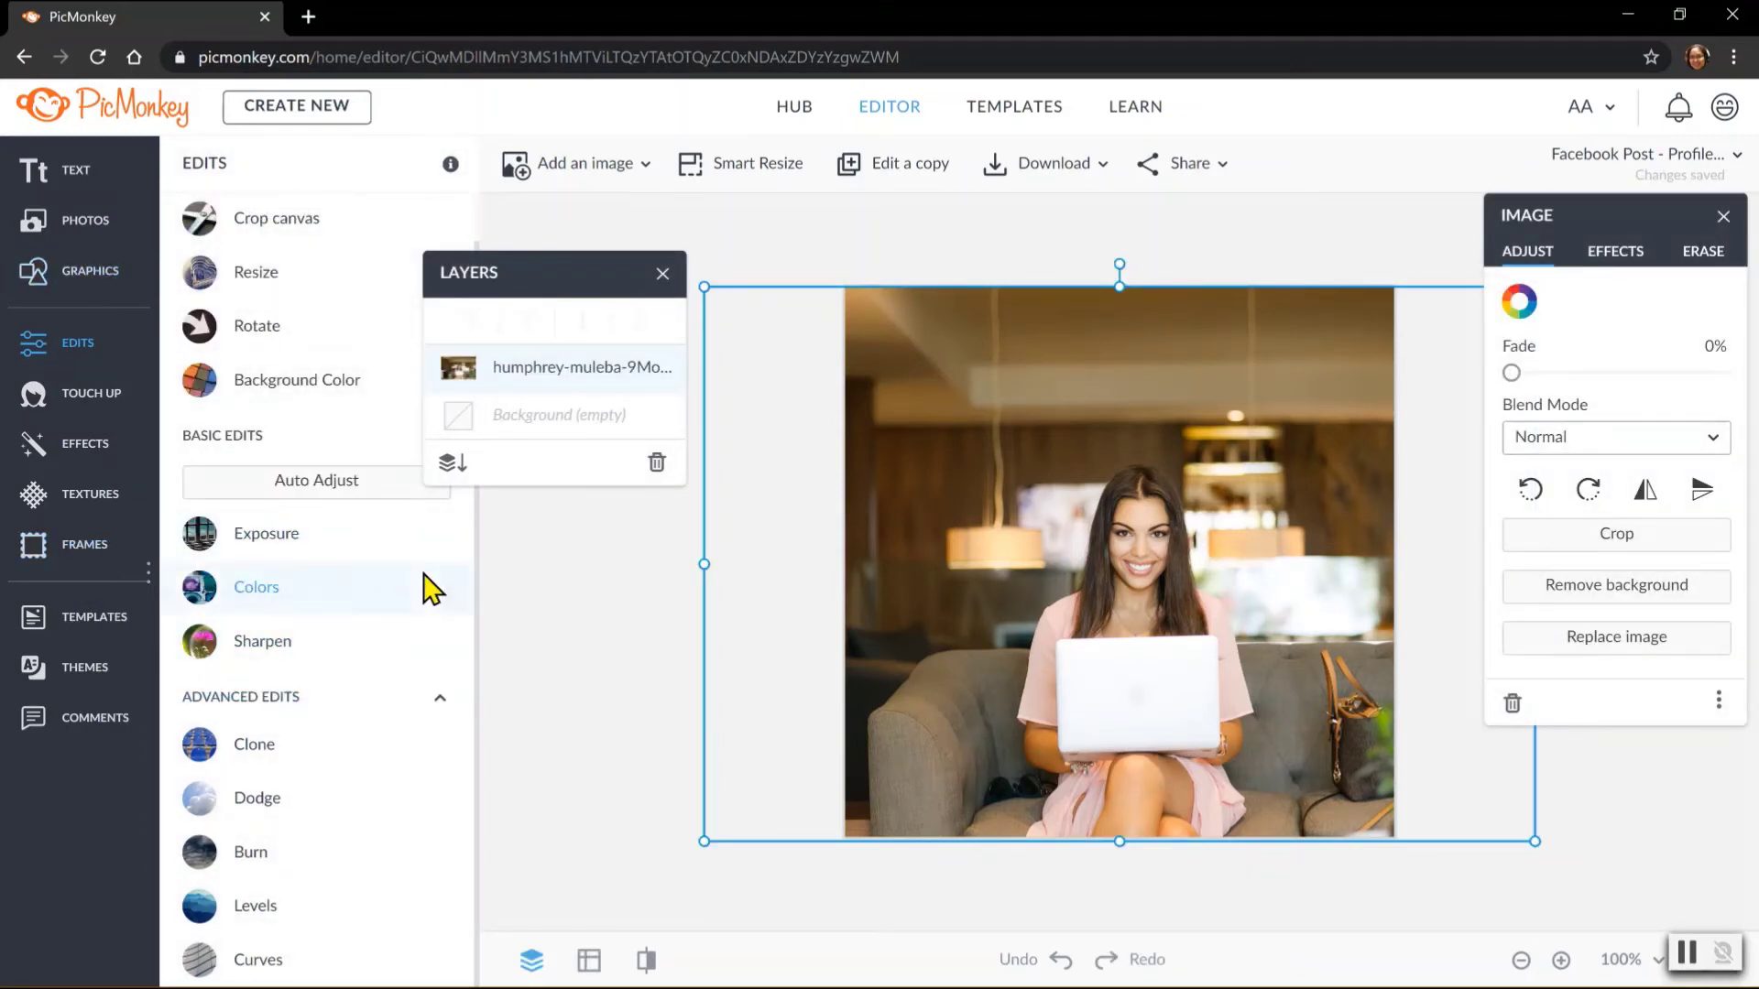
# Try the Orton, Intrepid, Urbane, Dusk and Tranquil effects on the photo one after another without applying any.
pyautogui.click(74, 436)
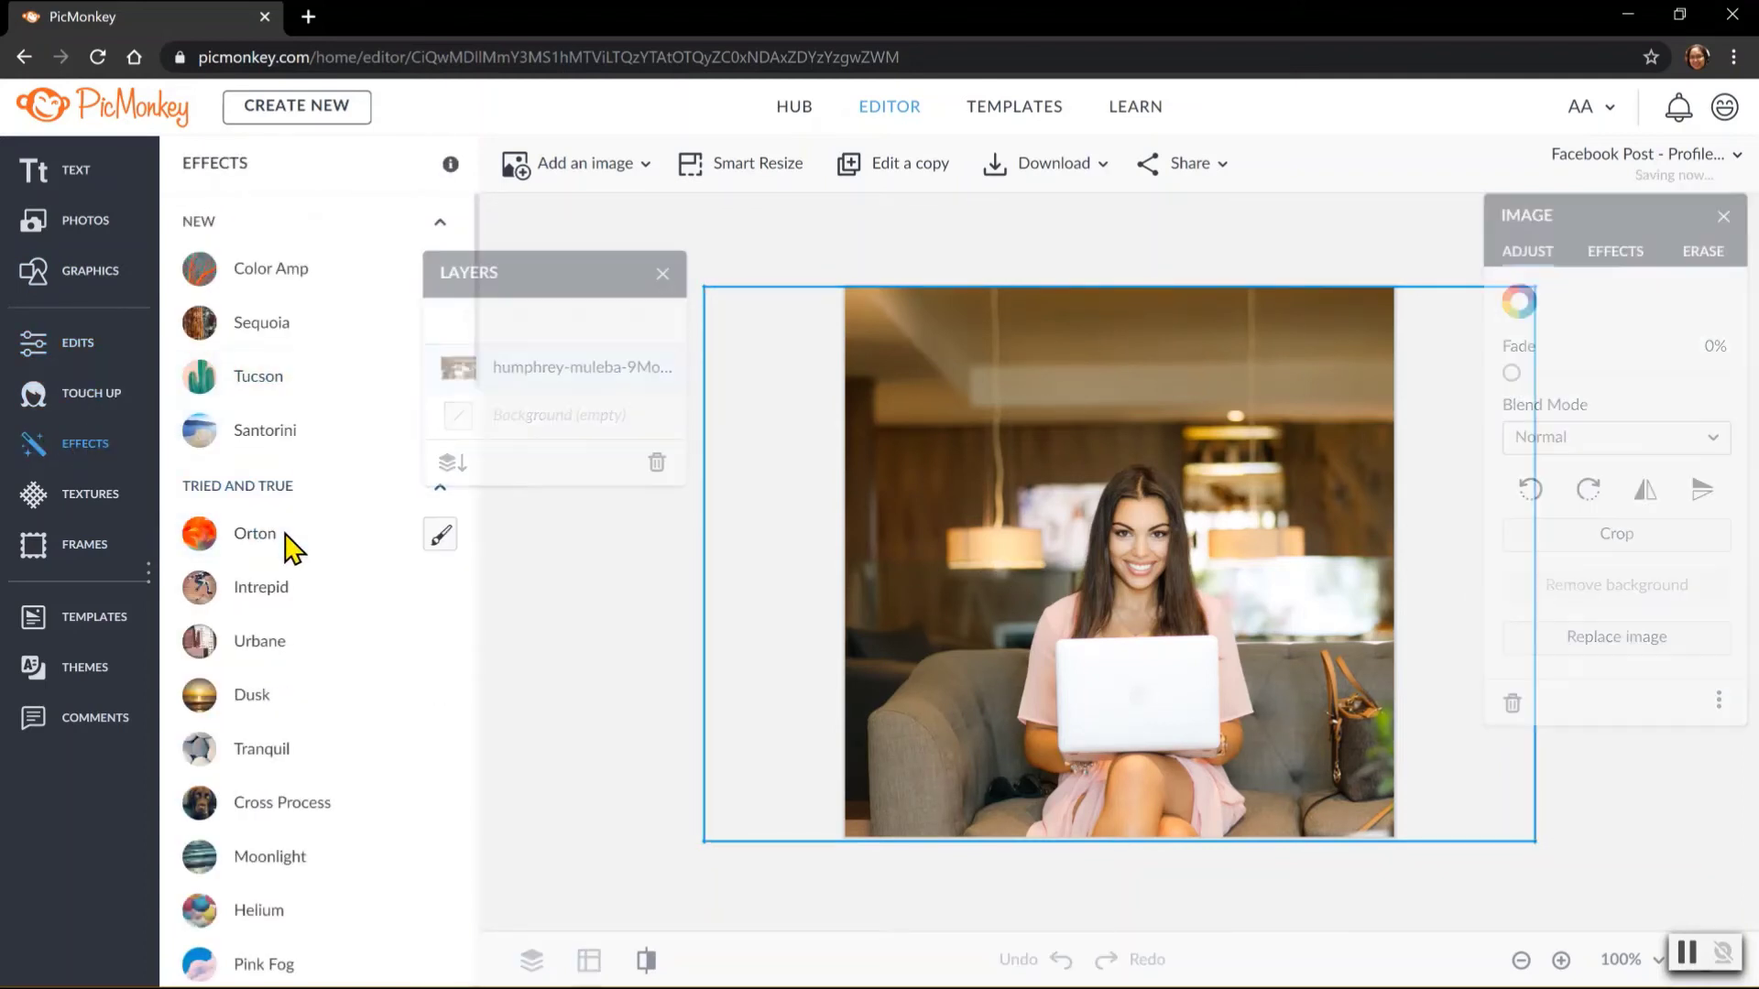
pyautogui.click(285, 537)
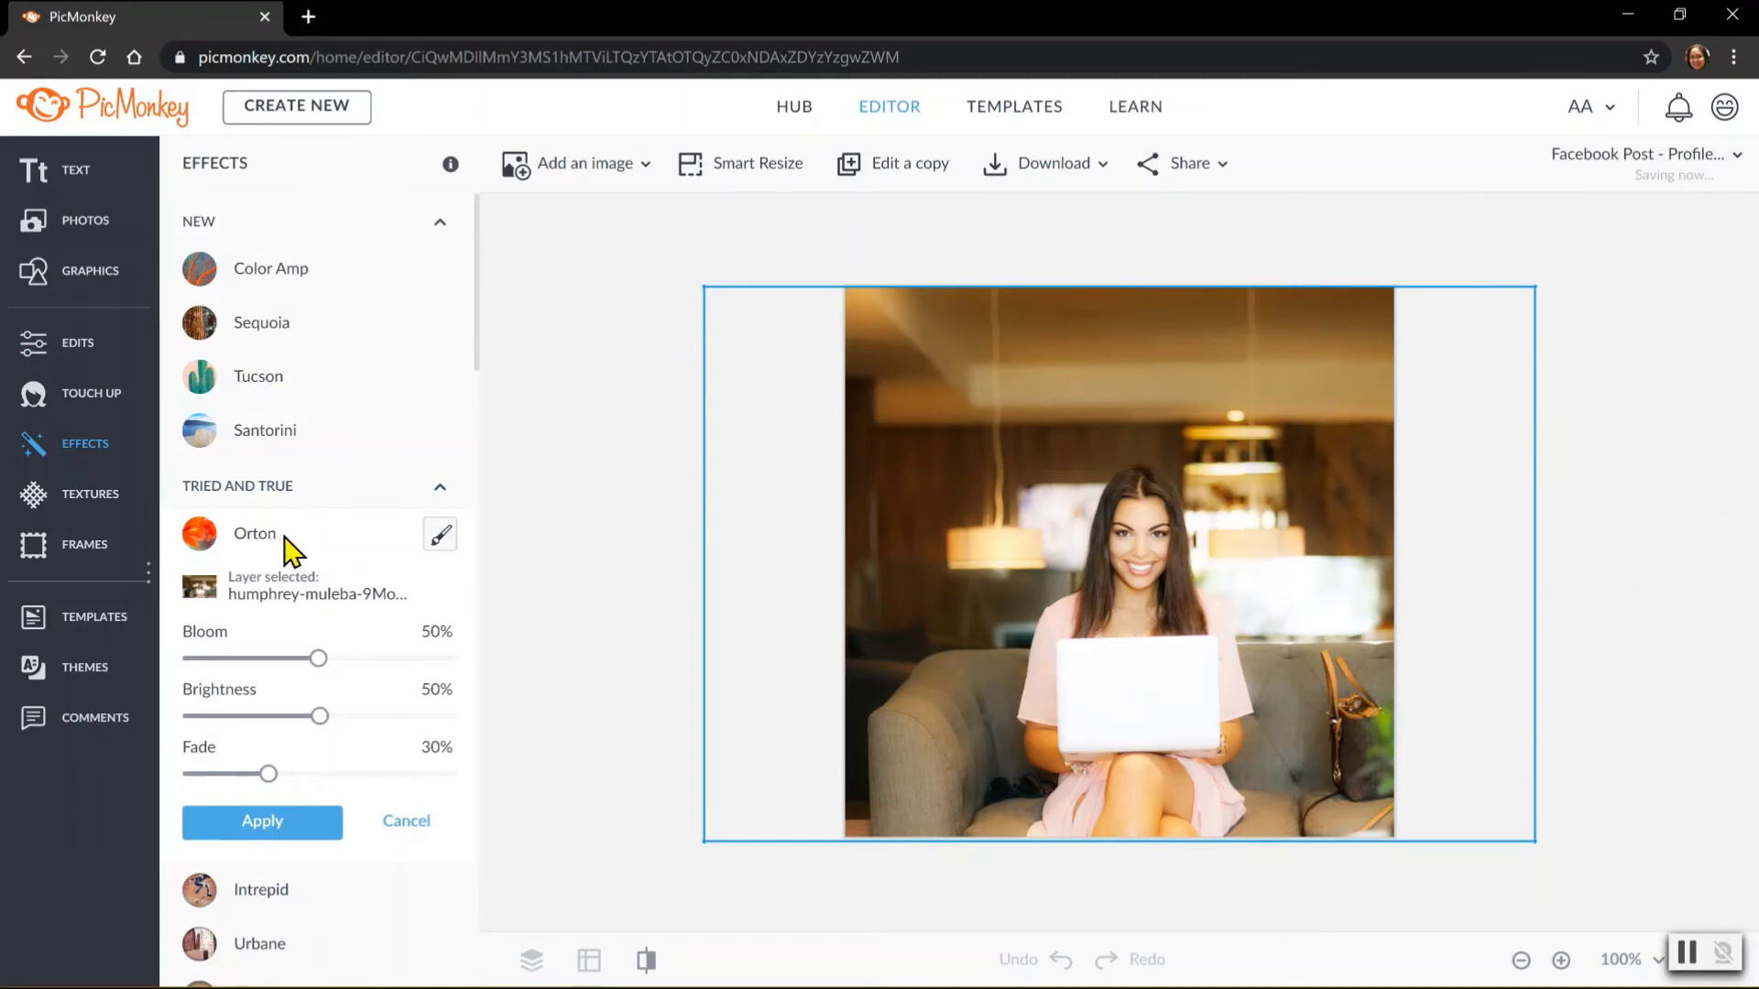
pyautogui.click(286, 537)
pyautogui.click(287, 596)
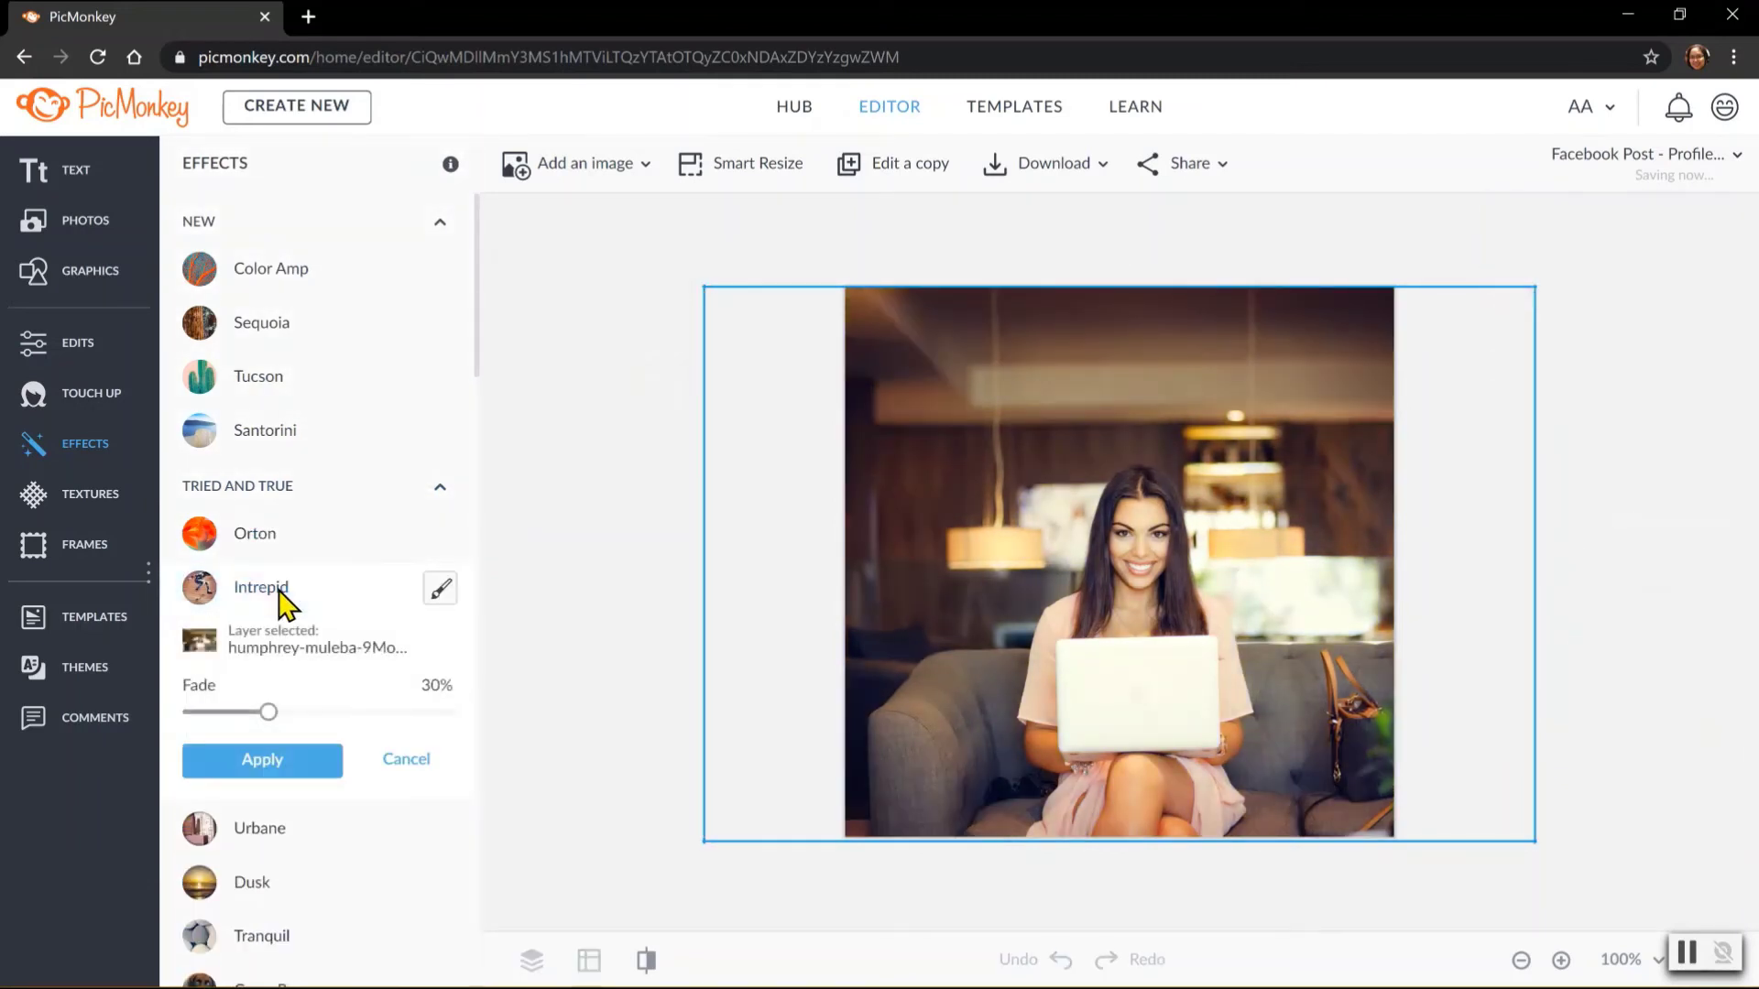
pyautogui.click(284, 600)
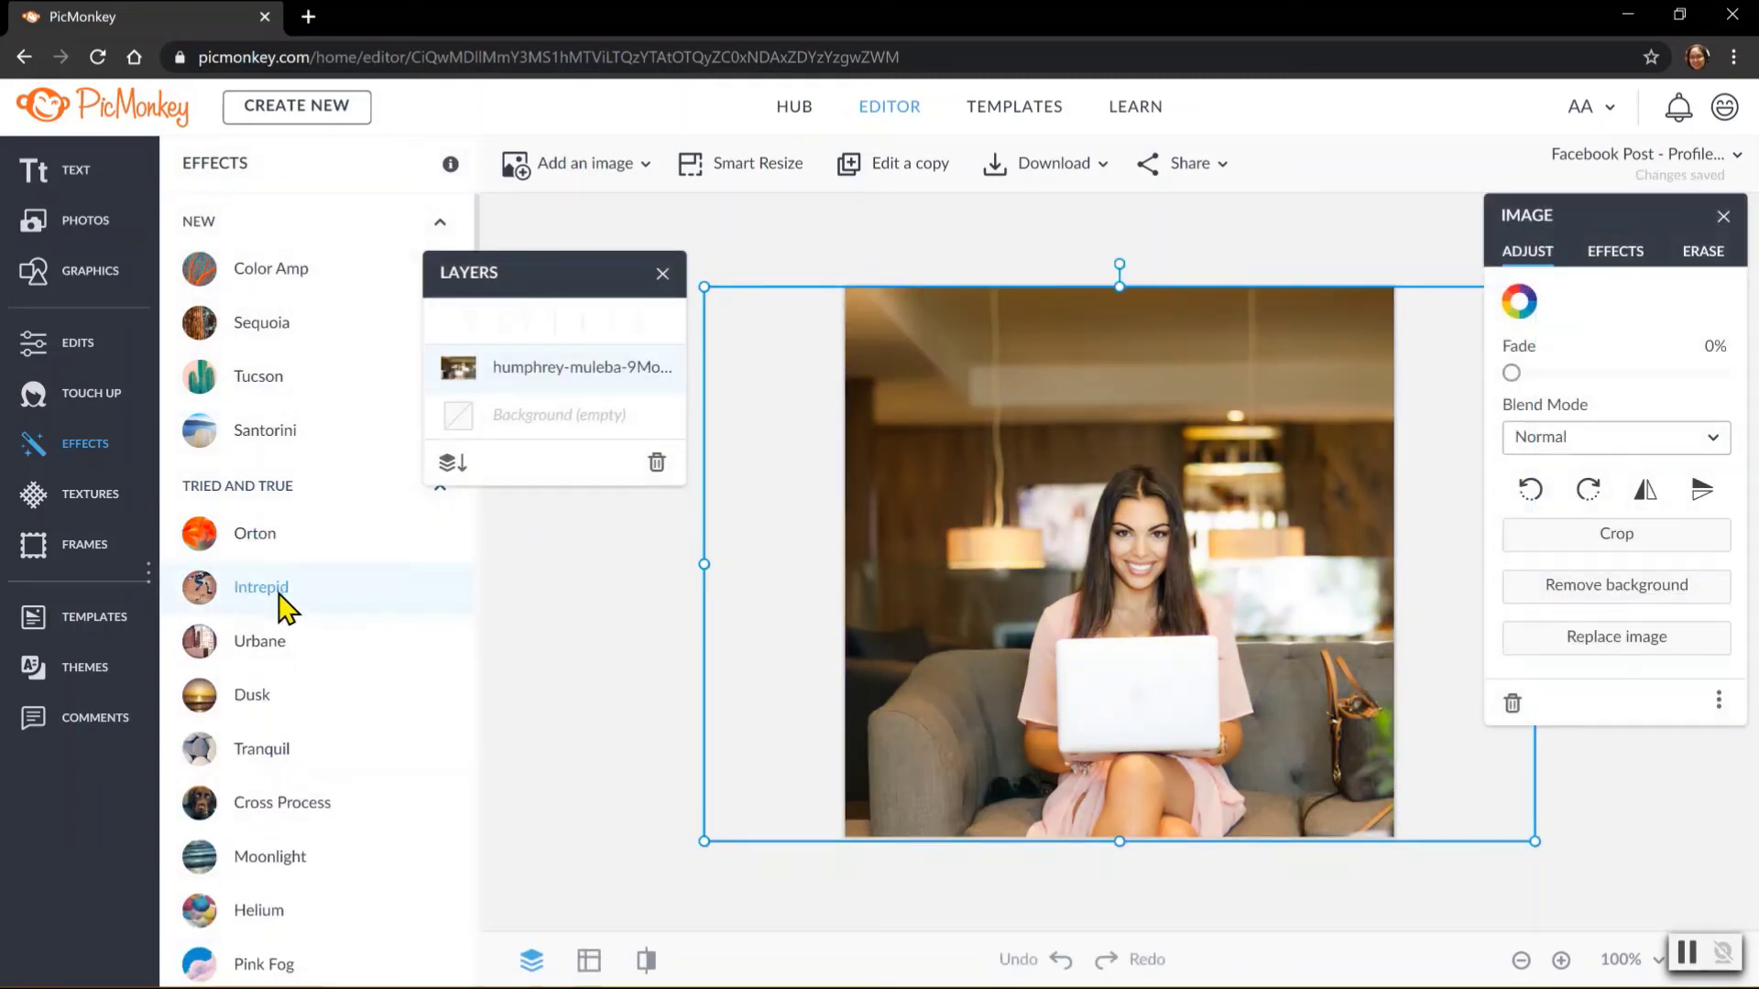
pyautogui.click(261, 652)
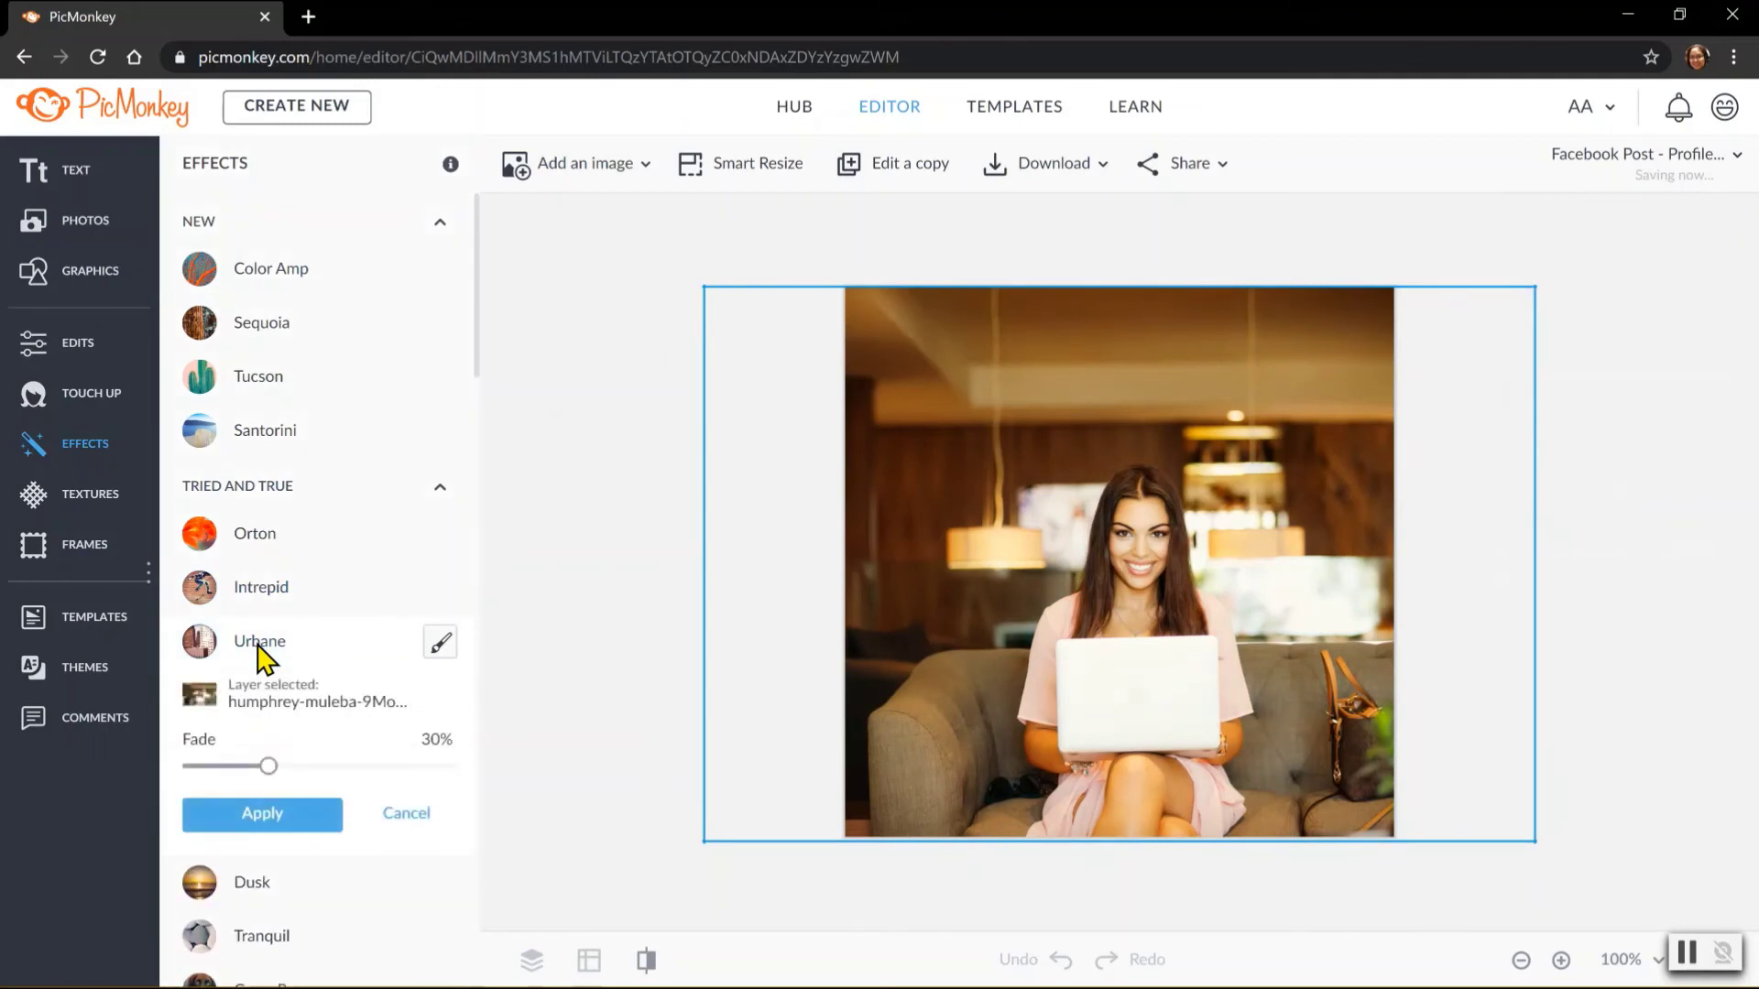
pyautogui.click(261, 652)
pyautogui.click(253, 703)
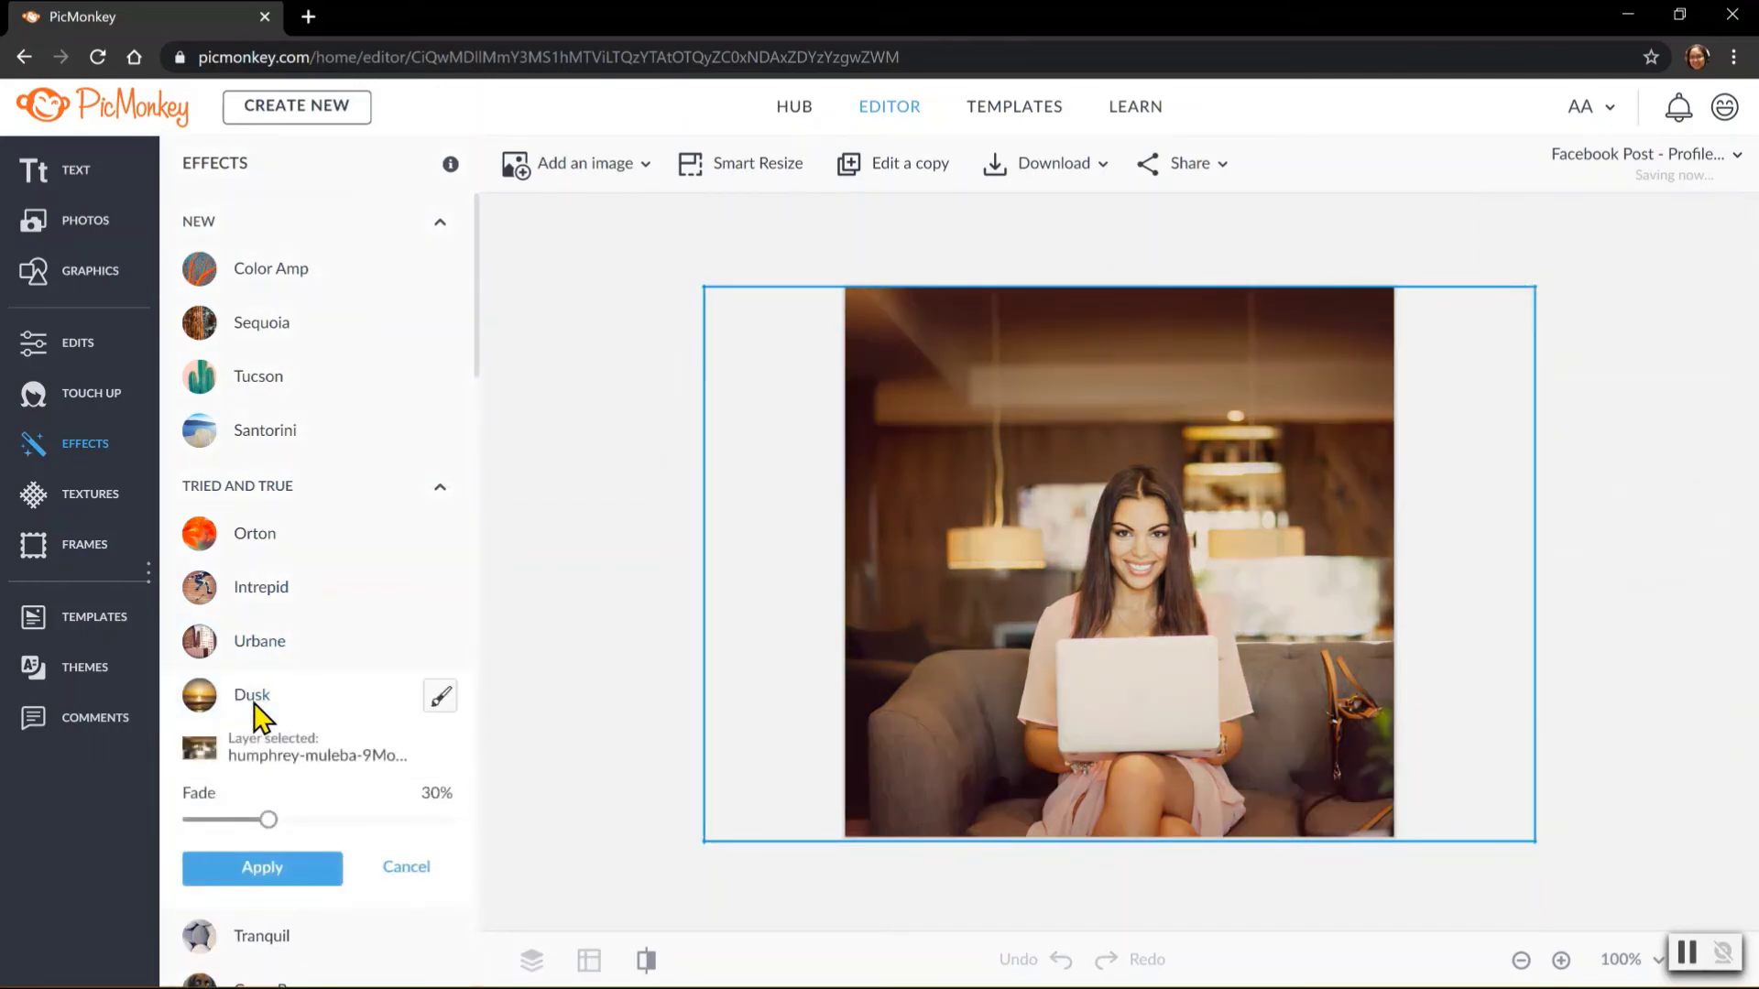
pyautogui.click(259, 718)
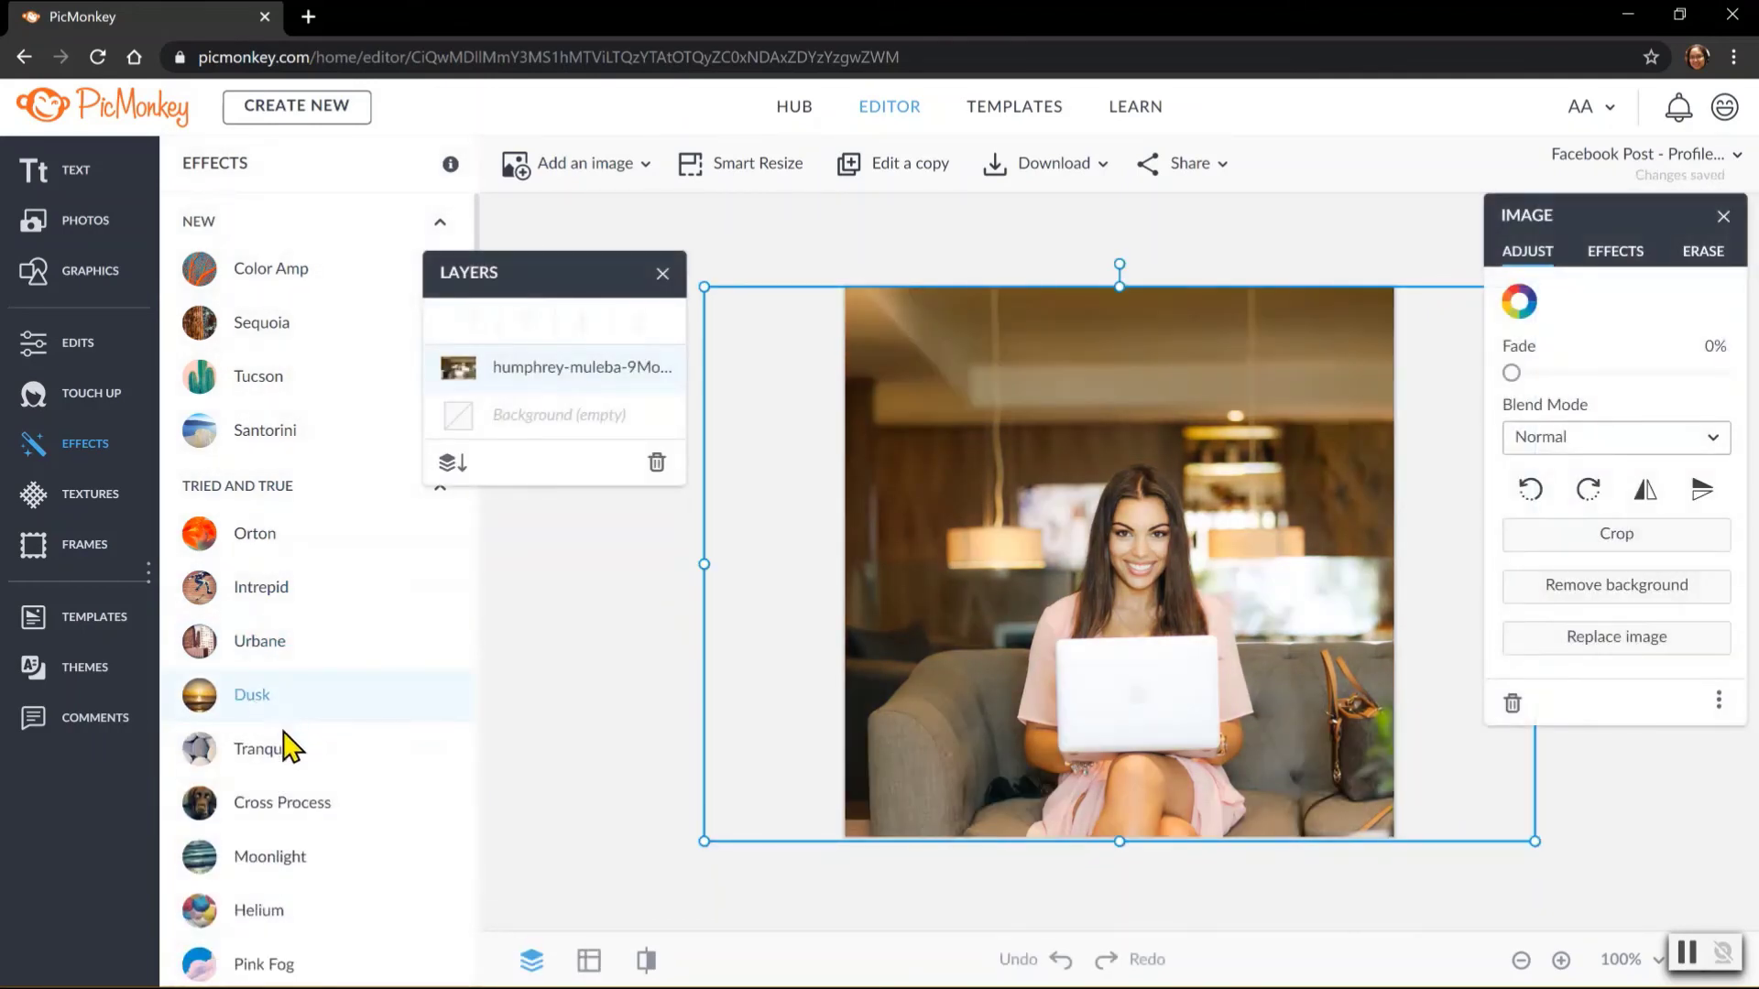
pyautogui.click(275, 750)
pyautogui.click(271, 766)
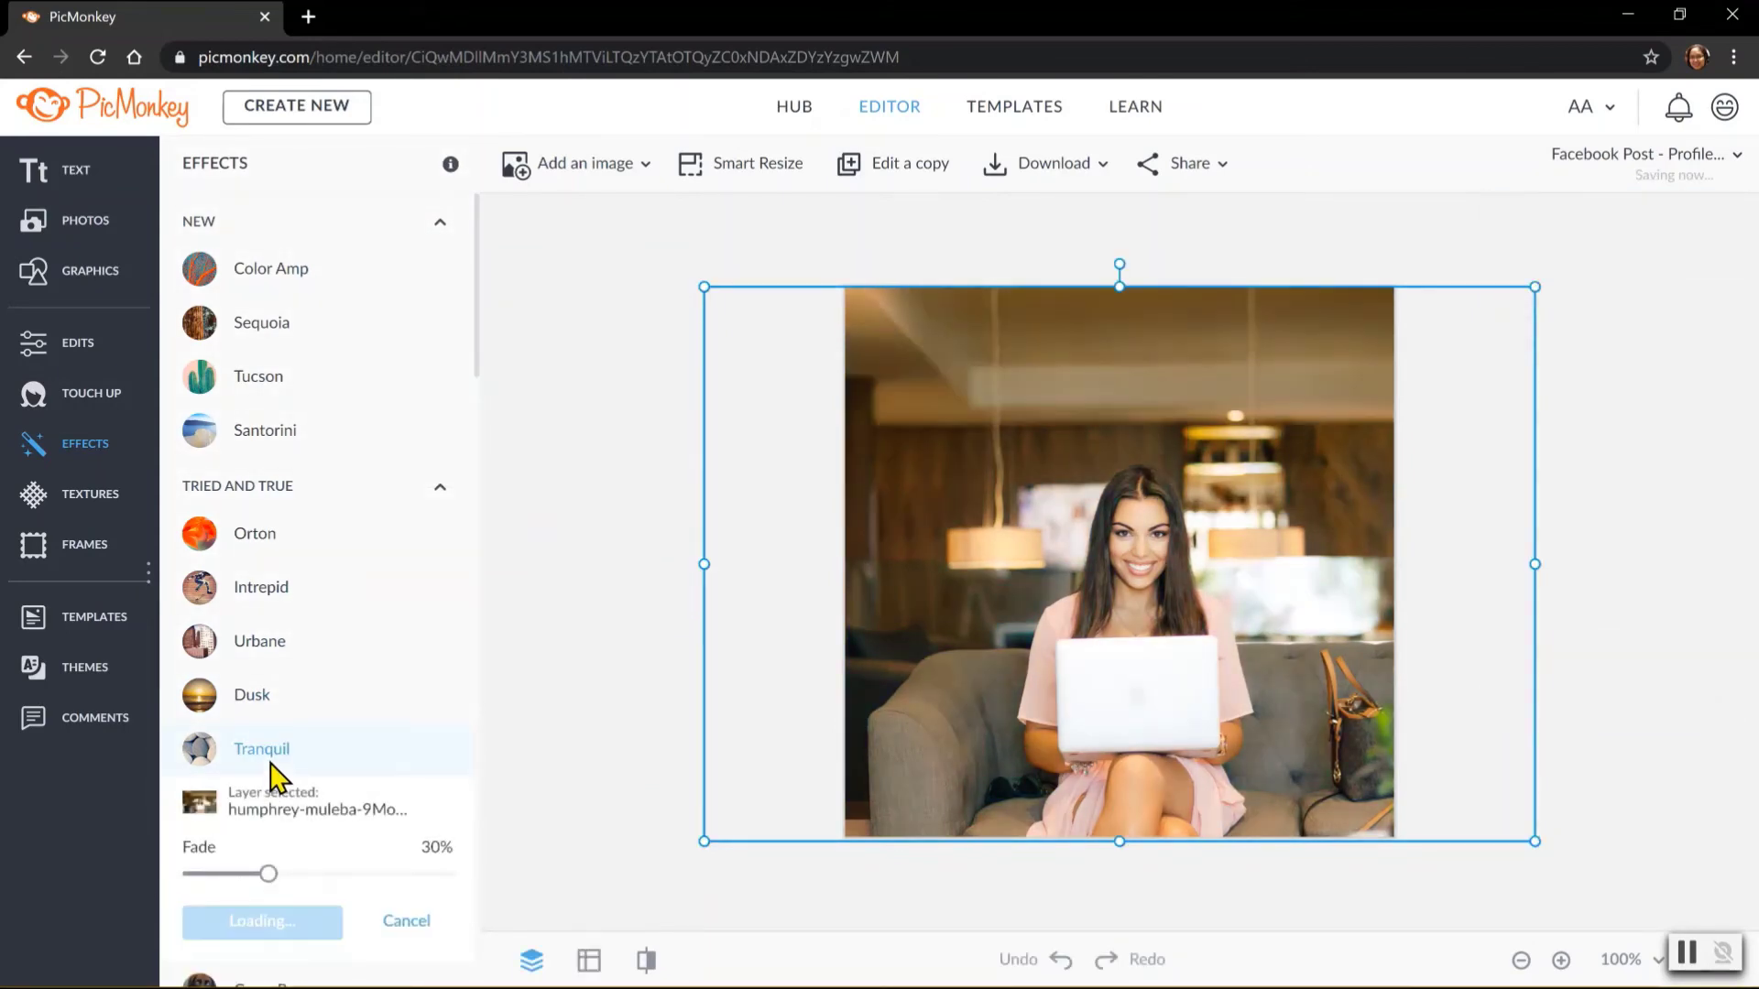
# Try the Black and White, Super B&W and Silverscreen effects on the photo without applying any.
pyautogui.scroll(-5, 419, 872)
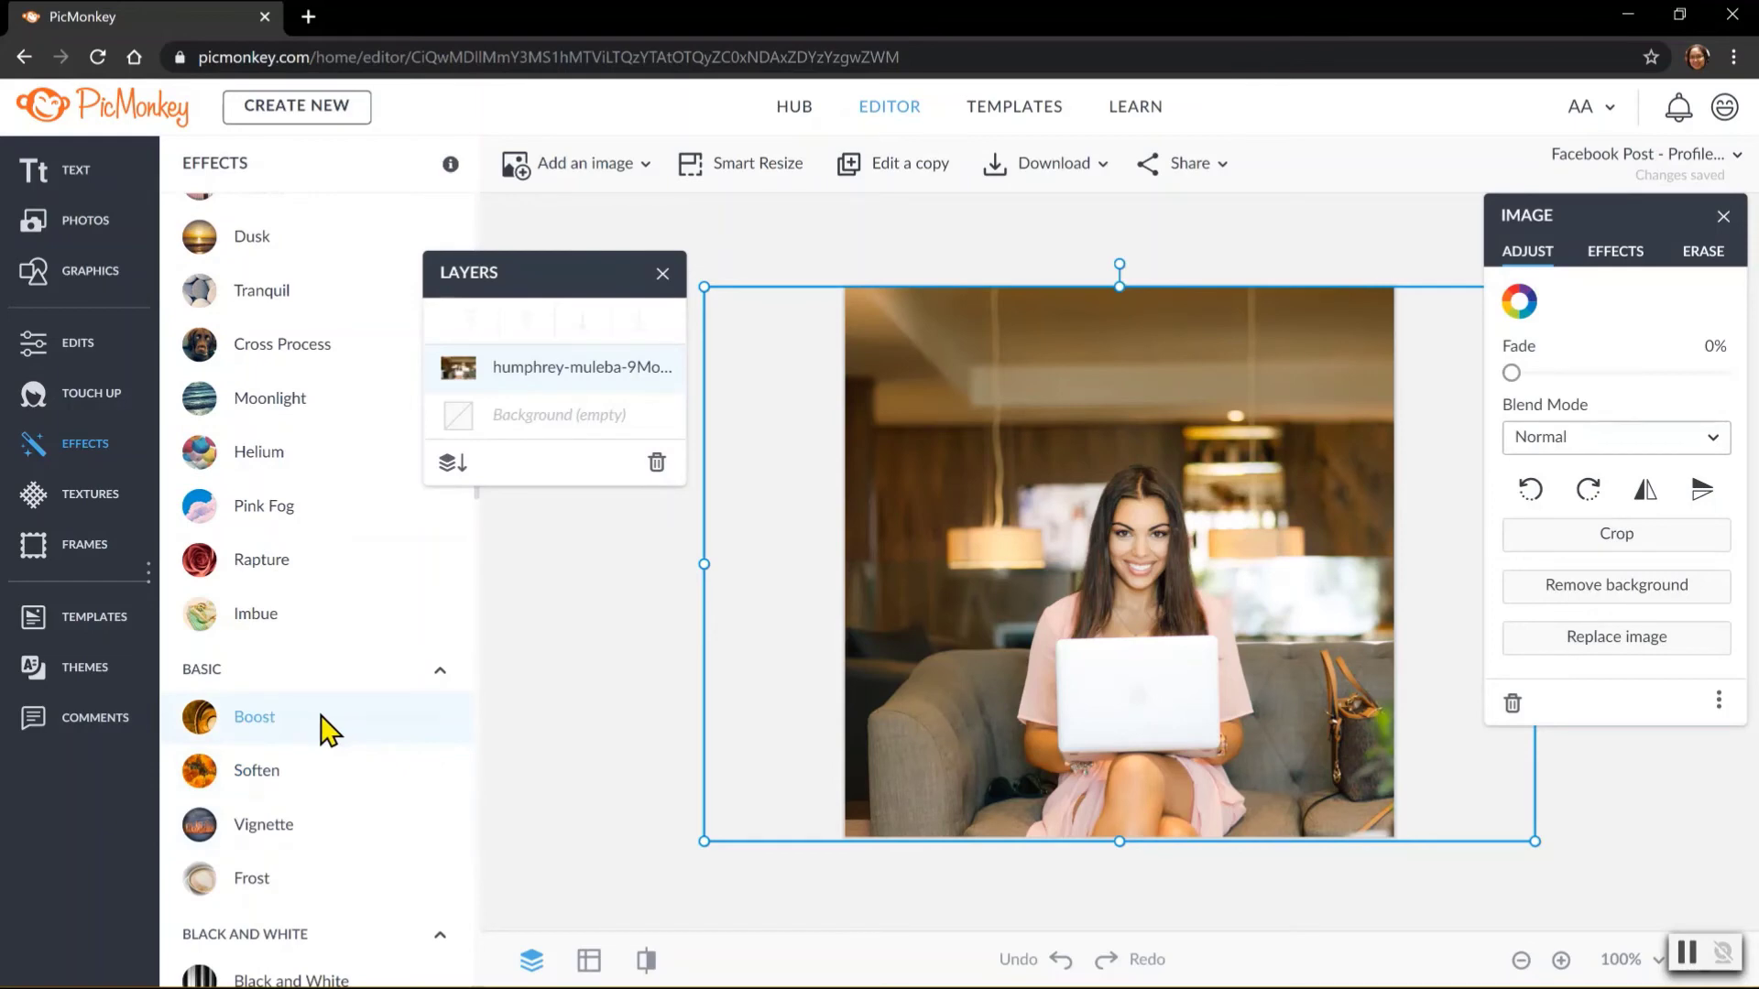
pyautogui.scroll(-6, 328, 730)
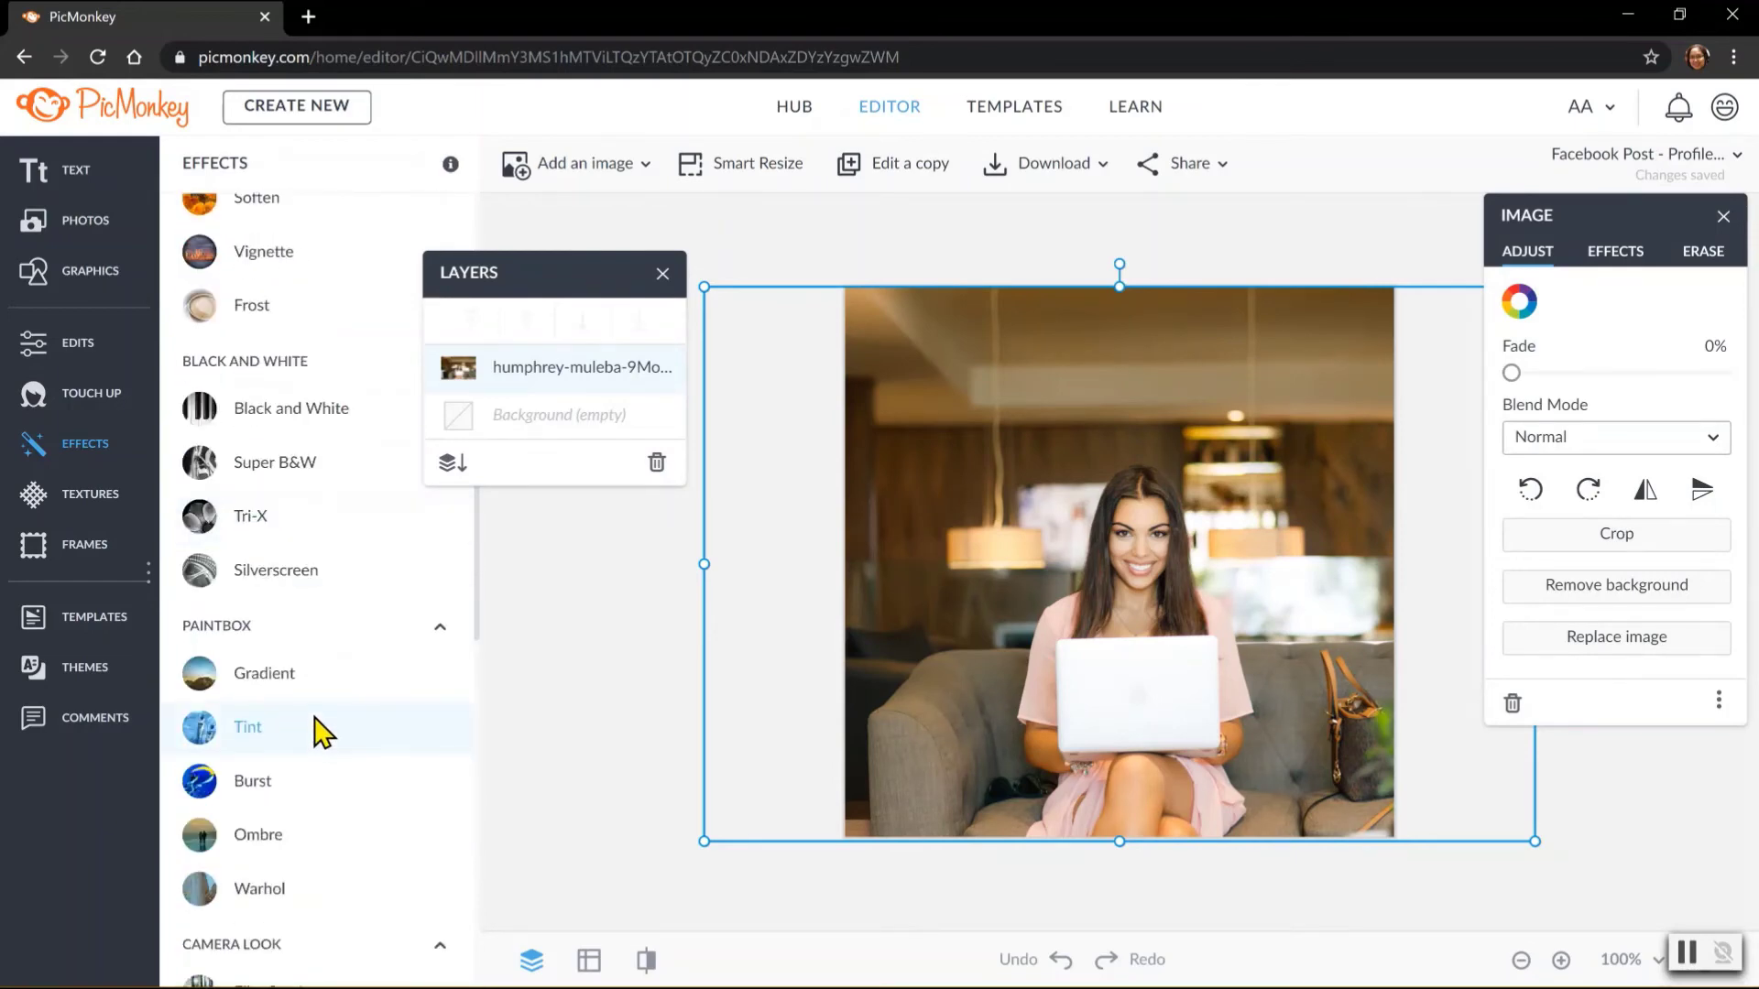
pyautogui.click(319, 423)
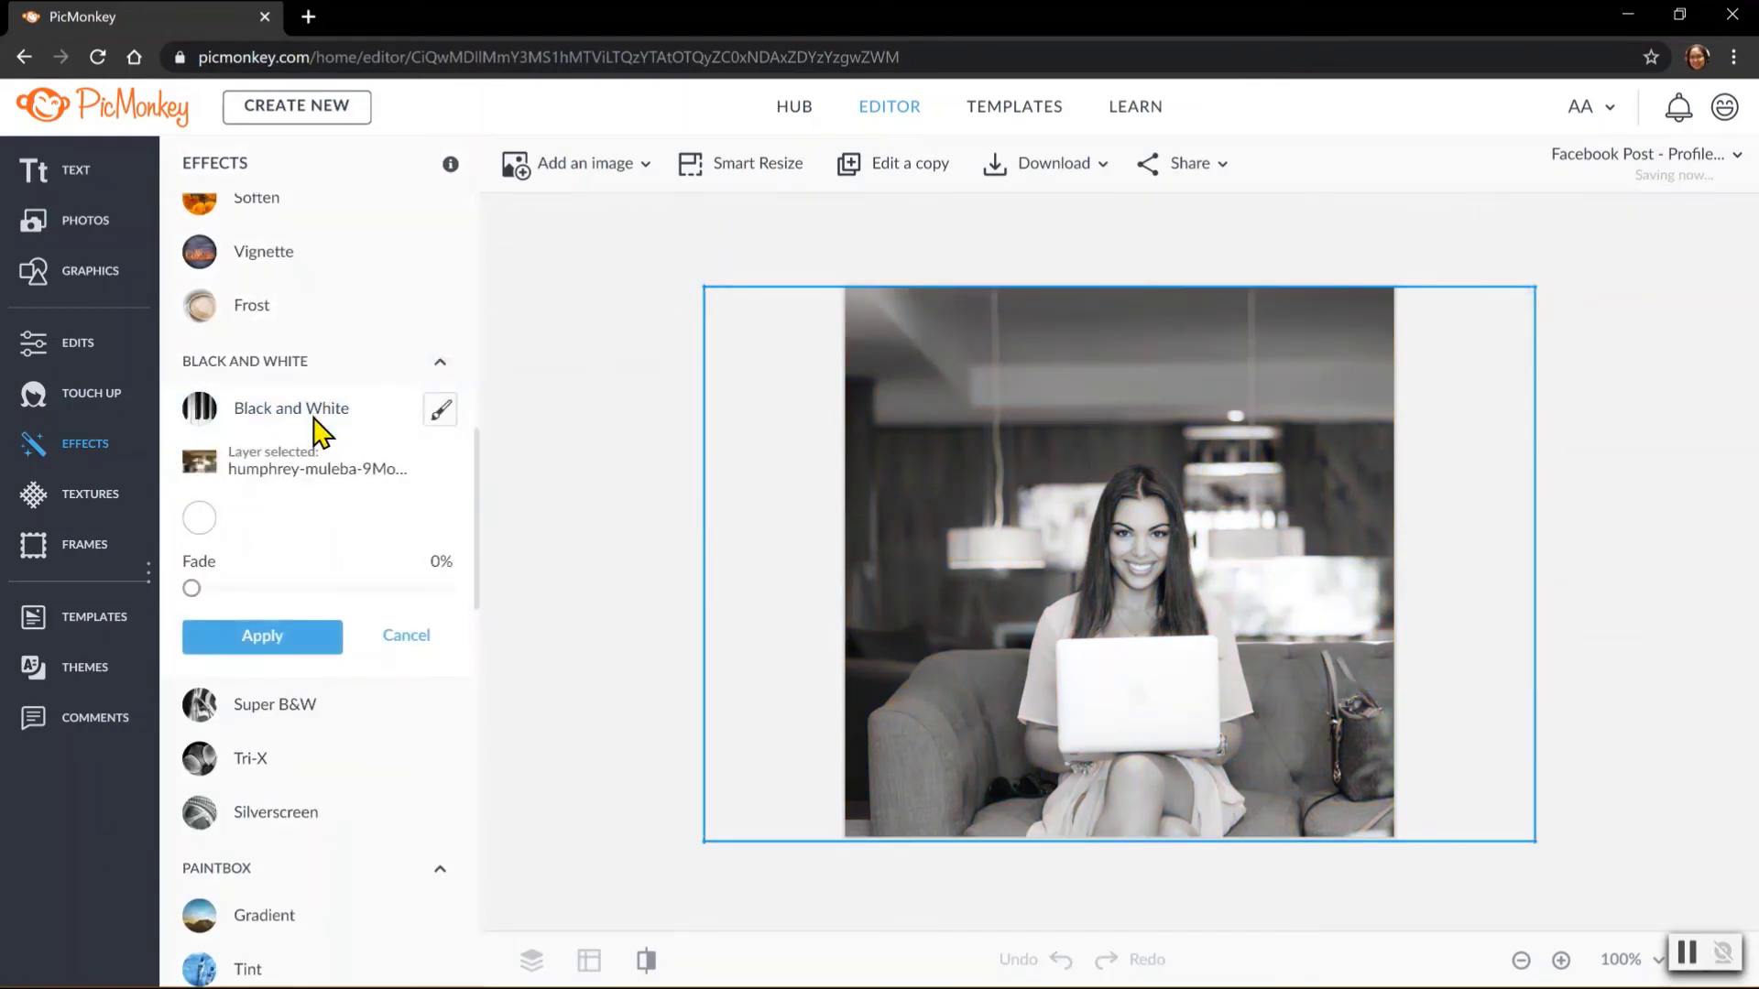
pyautogui.click(311, 421)
pyautogui.click(309, 469)
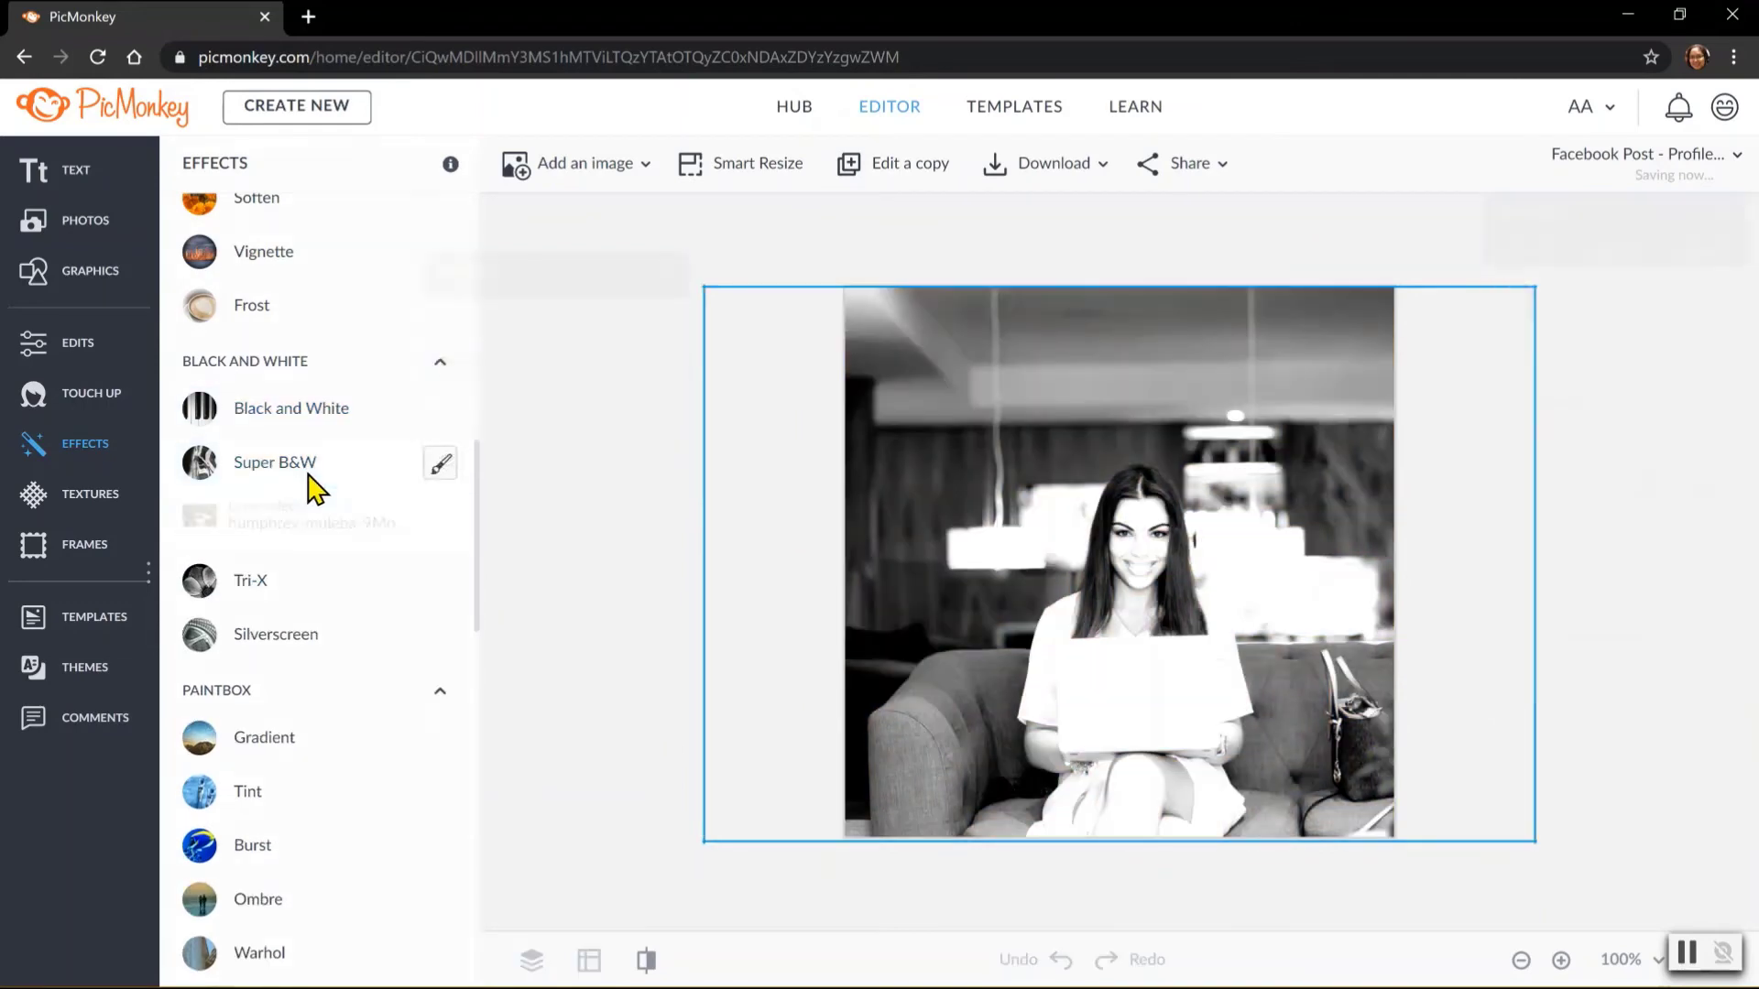
pyautogui.click(309, 476)
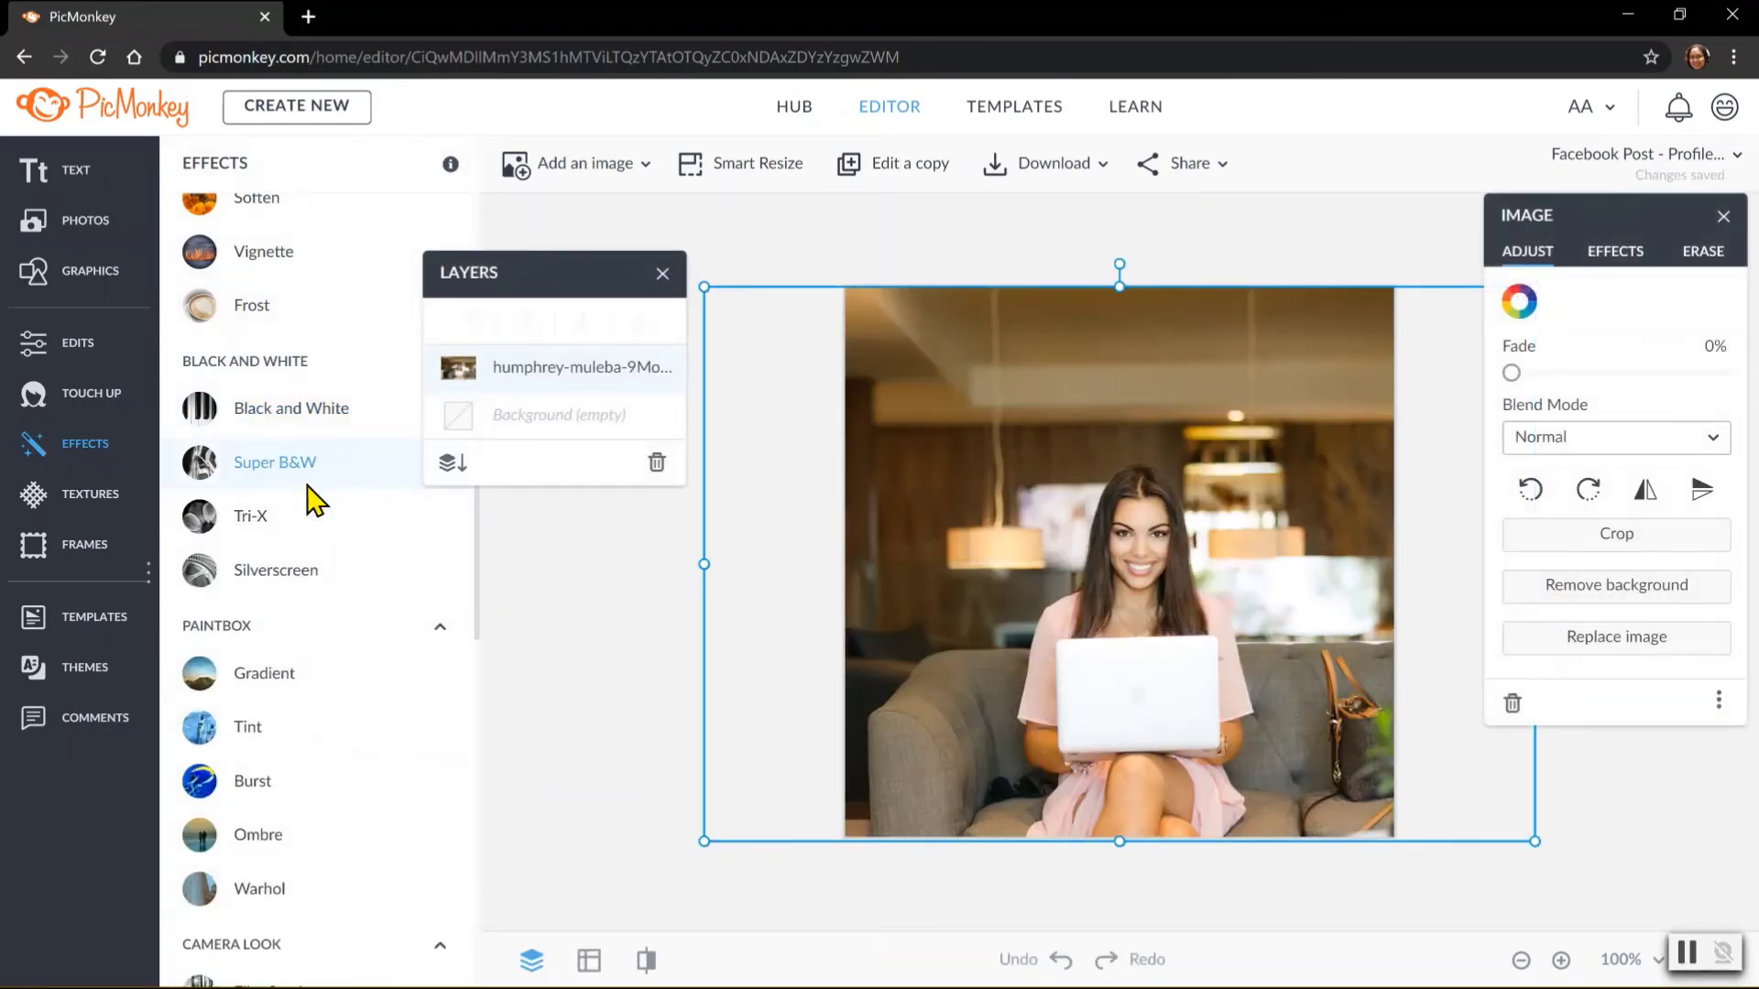
pyautogui.click(276, 572)
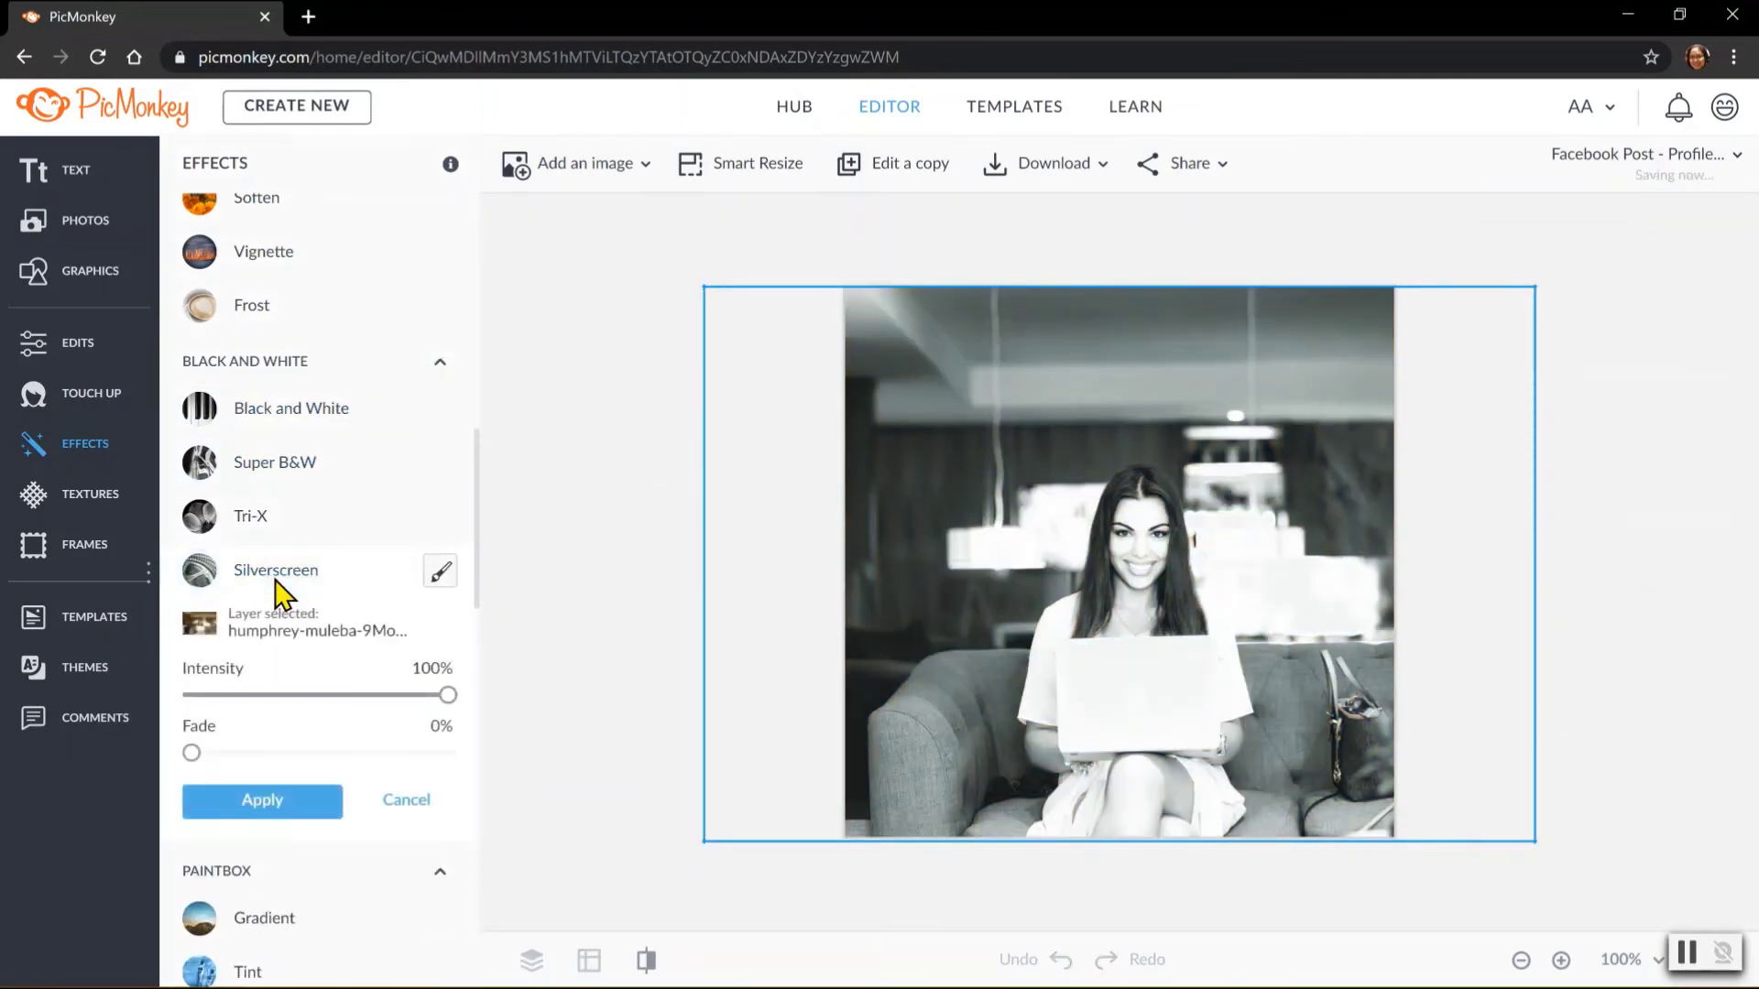
pyautogui.click(275, 579)
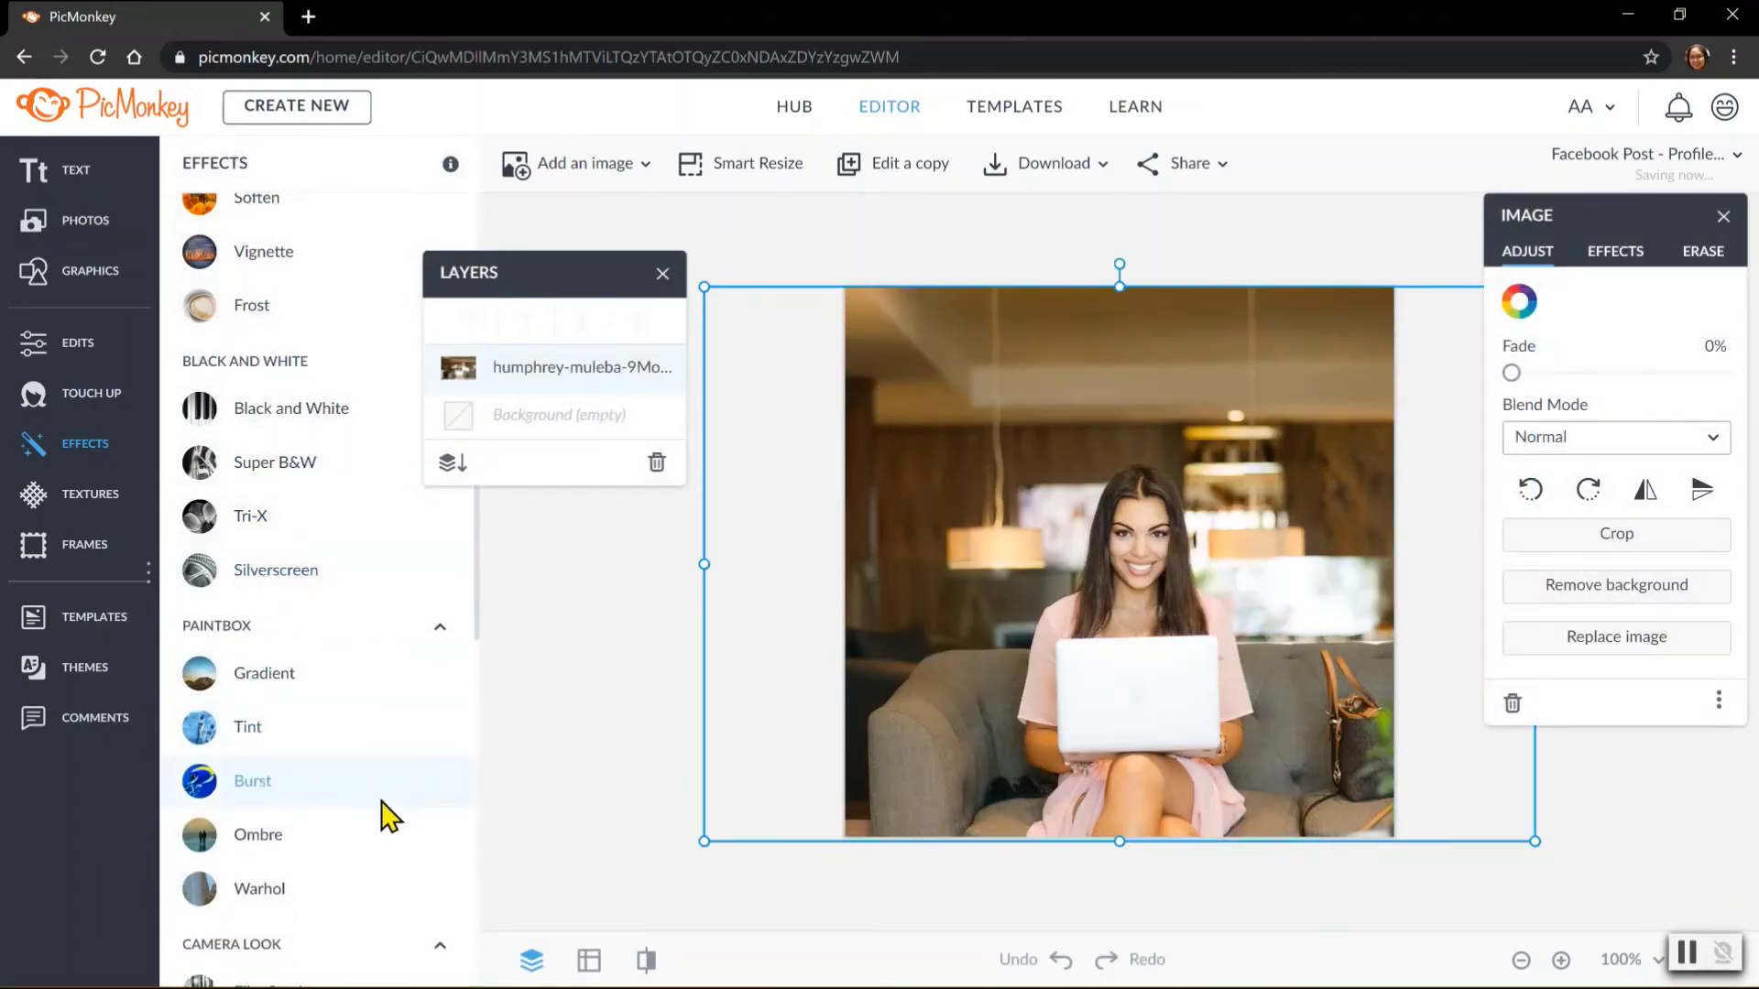
pyautogui.scroll(-3, 384, 813)
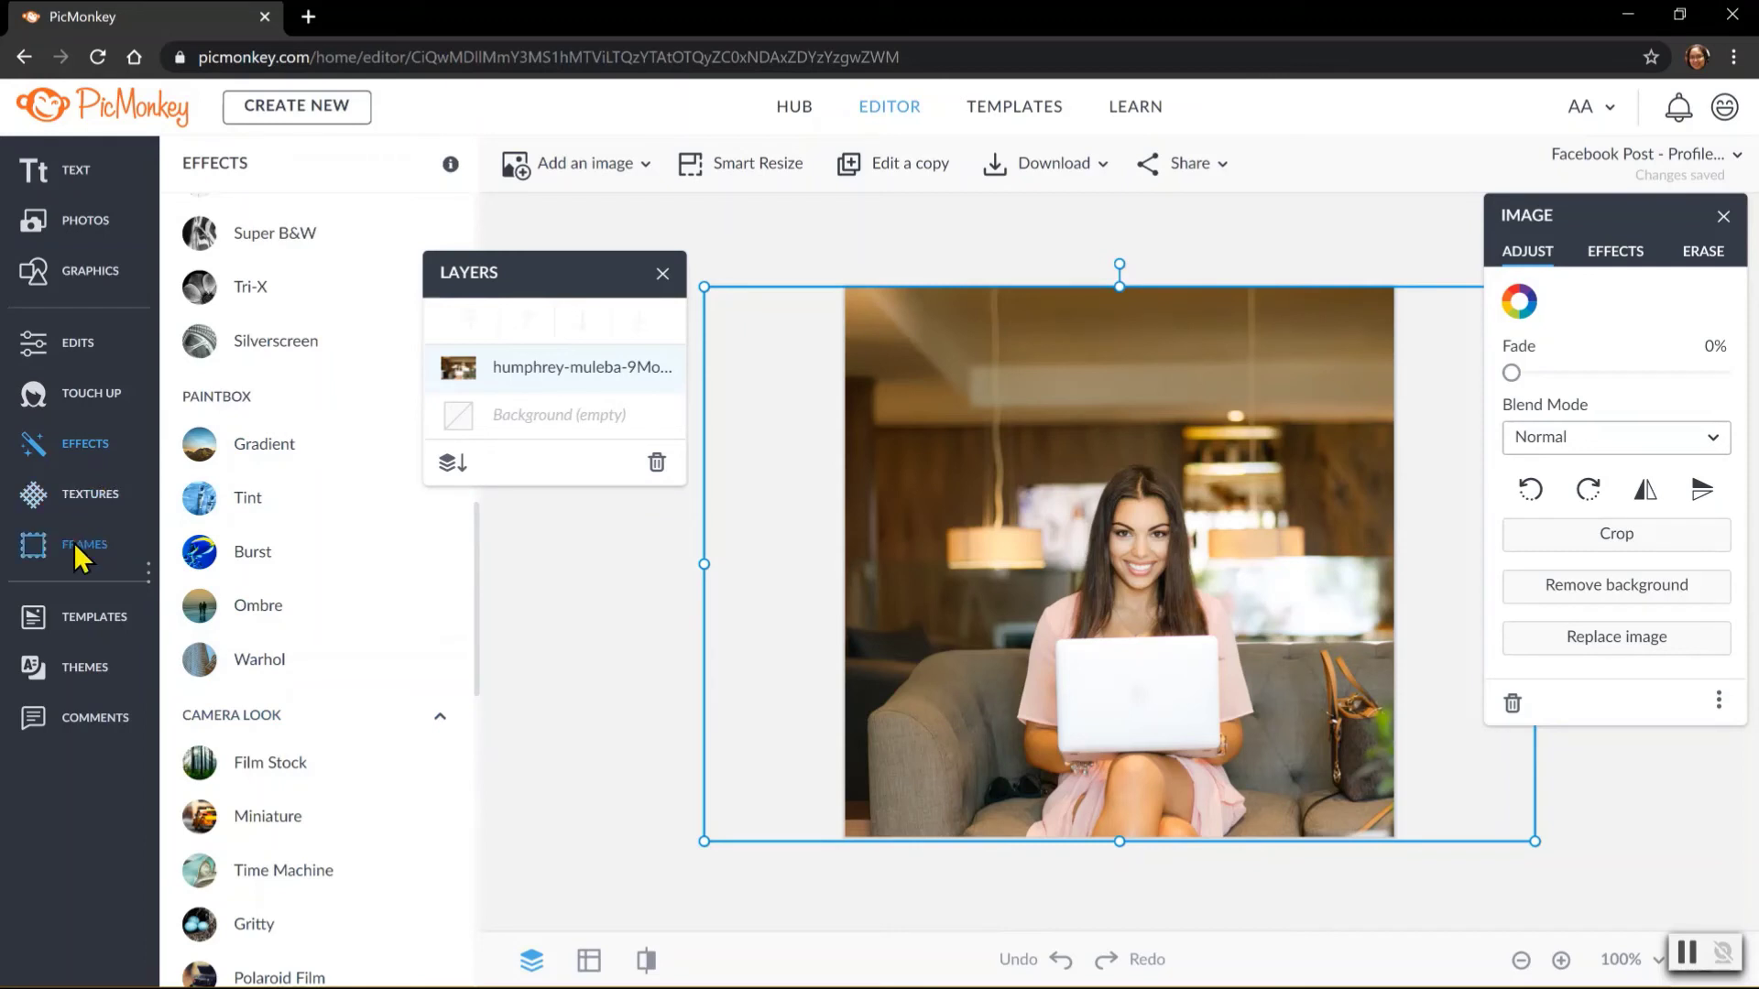
# Start a Teeth whiten touch-up on the woman's smile in the photo.
pyautogui.click(96, 399)
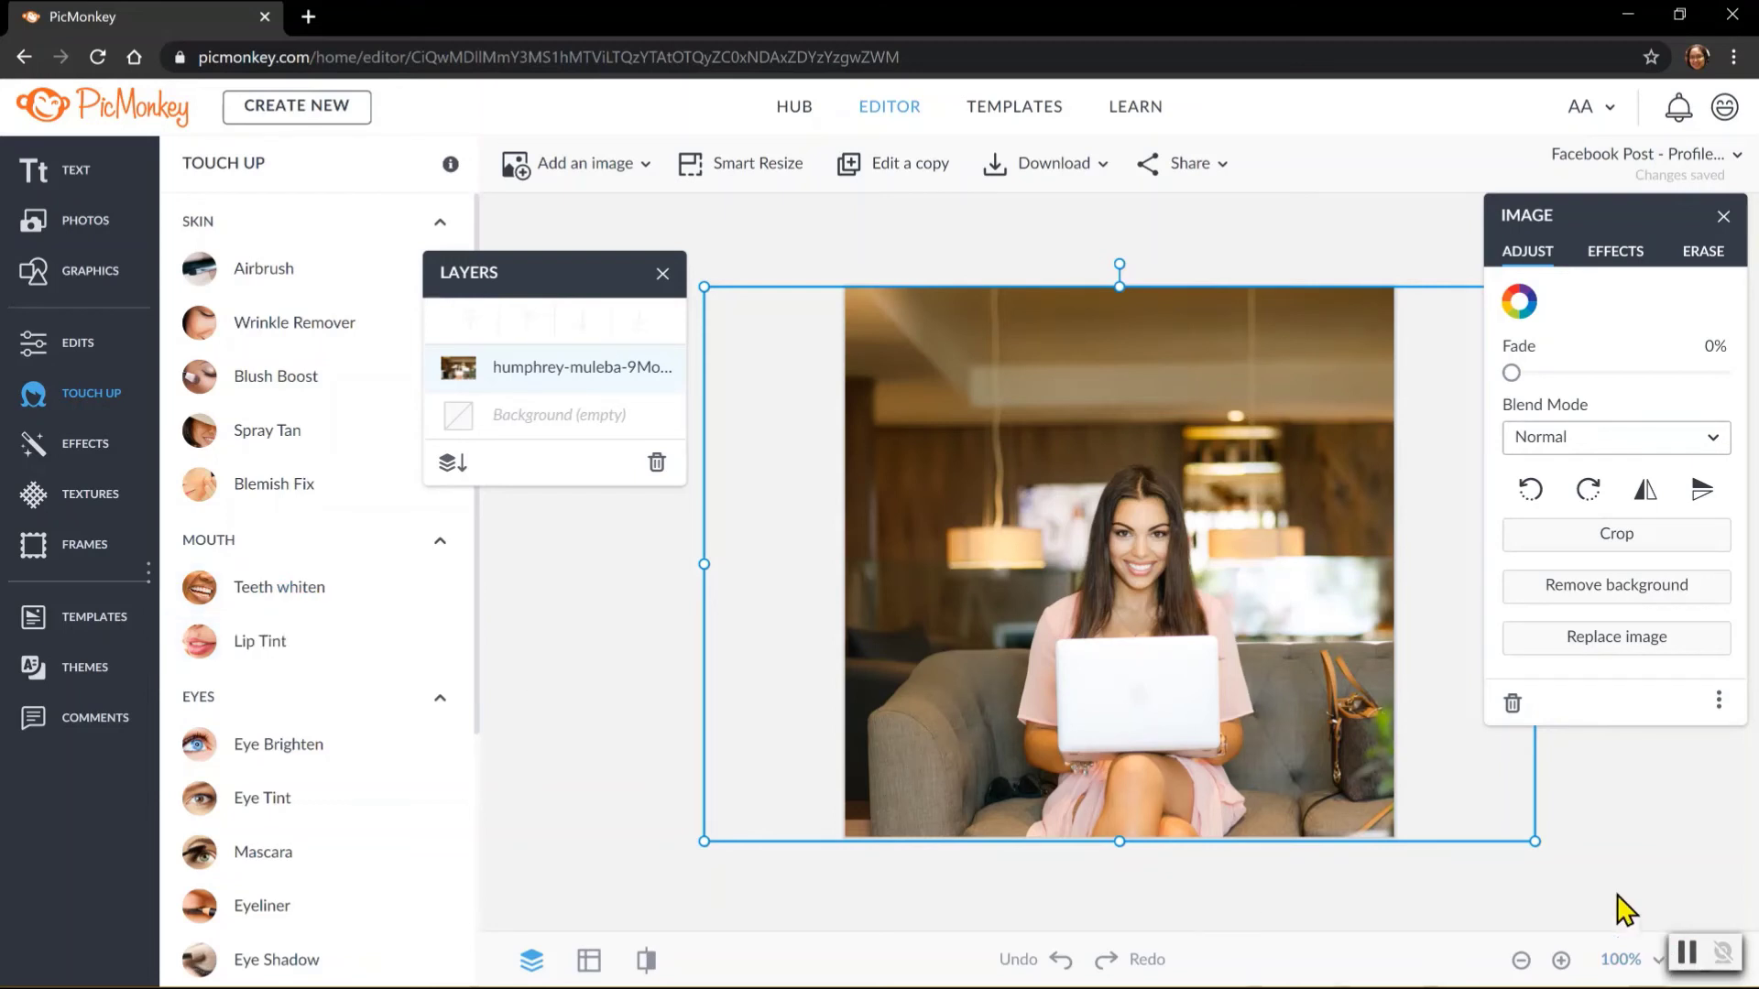
pyautogui.click(1560, 960)
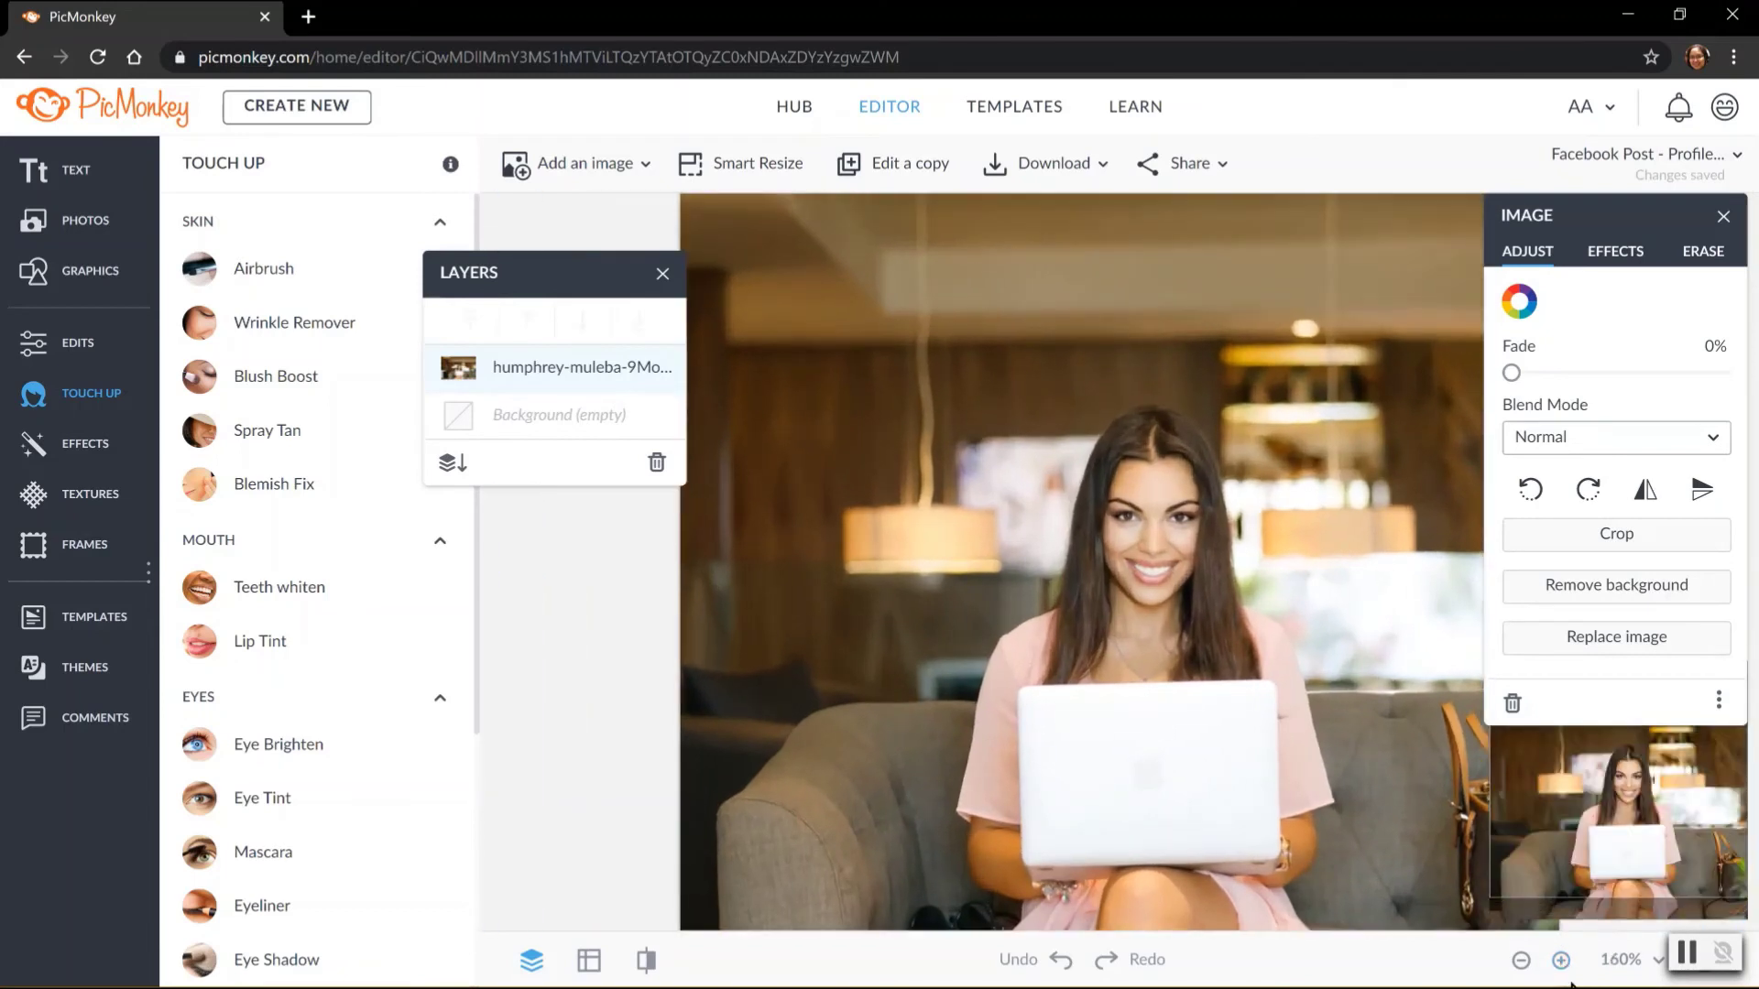
pyautogui.click(1560, 968)
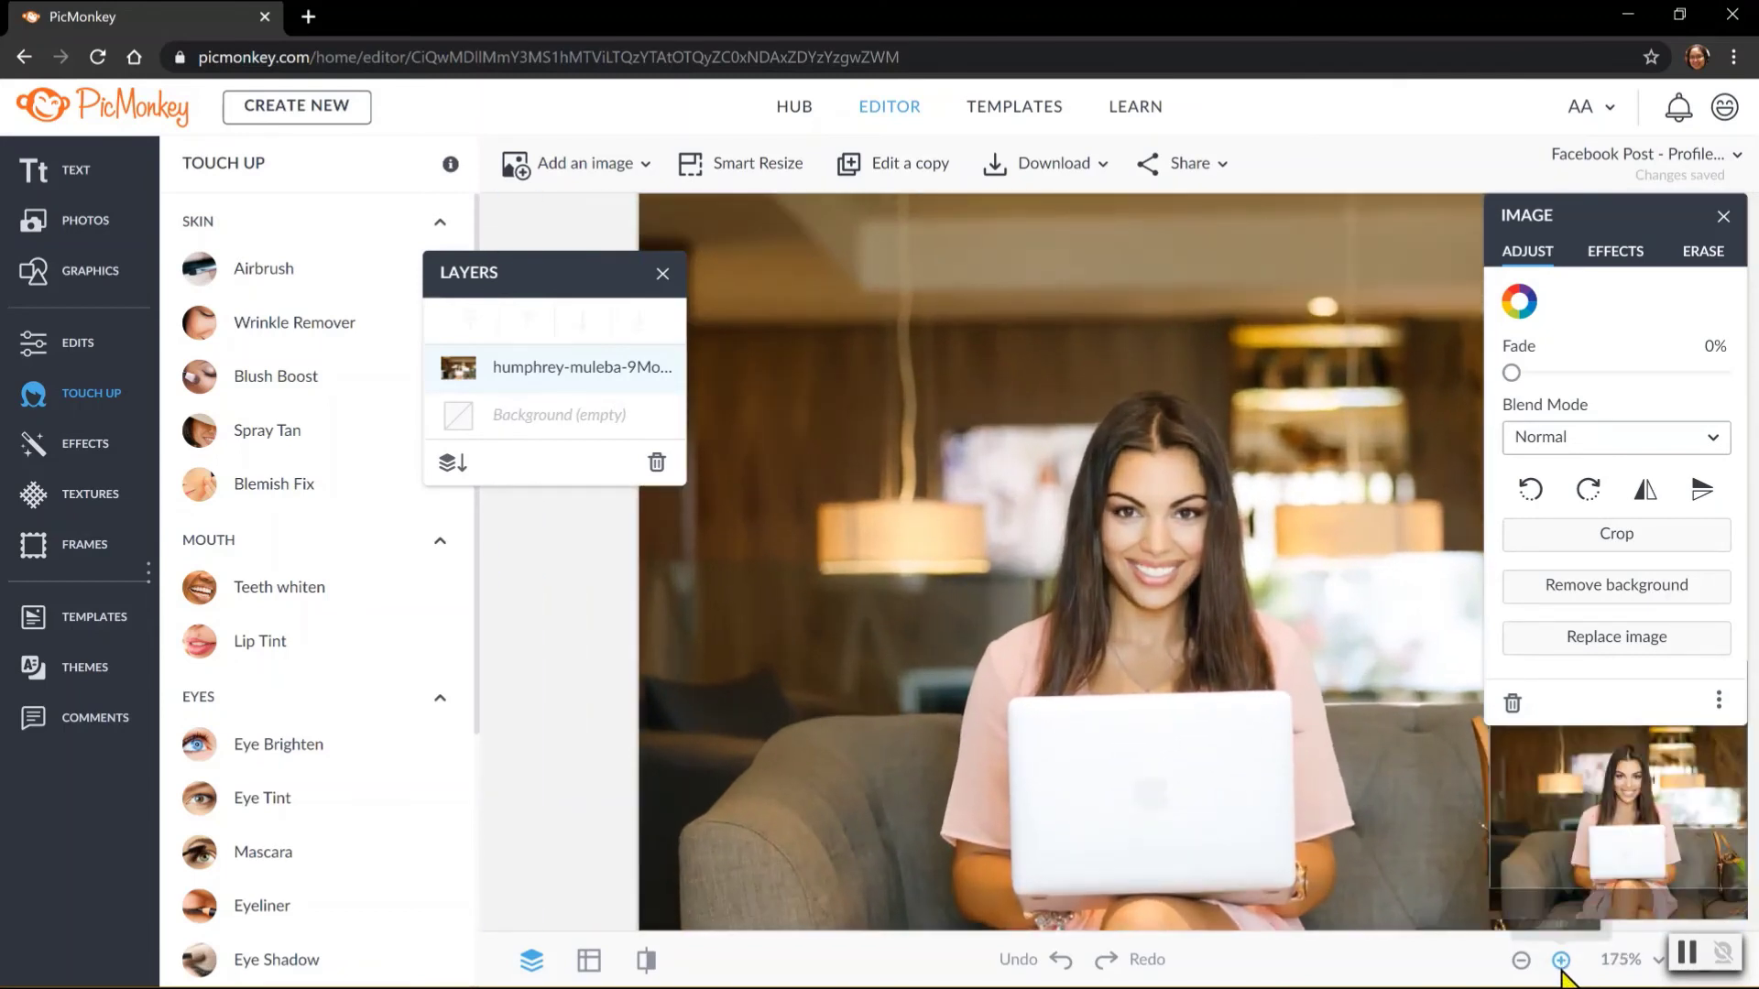
pyautogui.click(1560, 967)
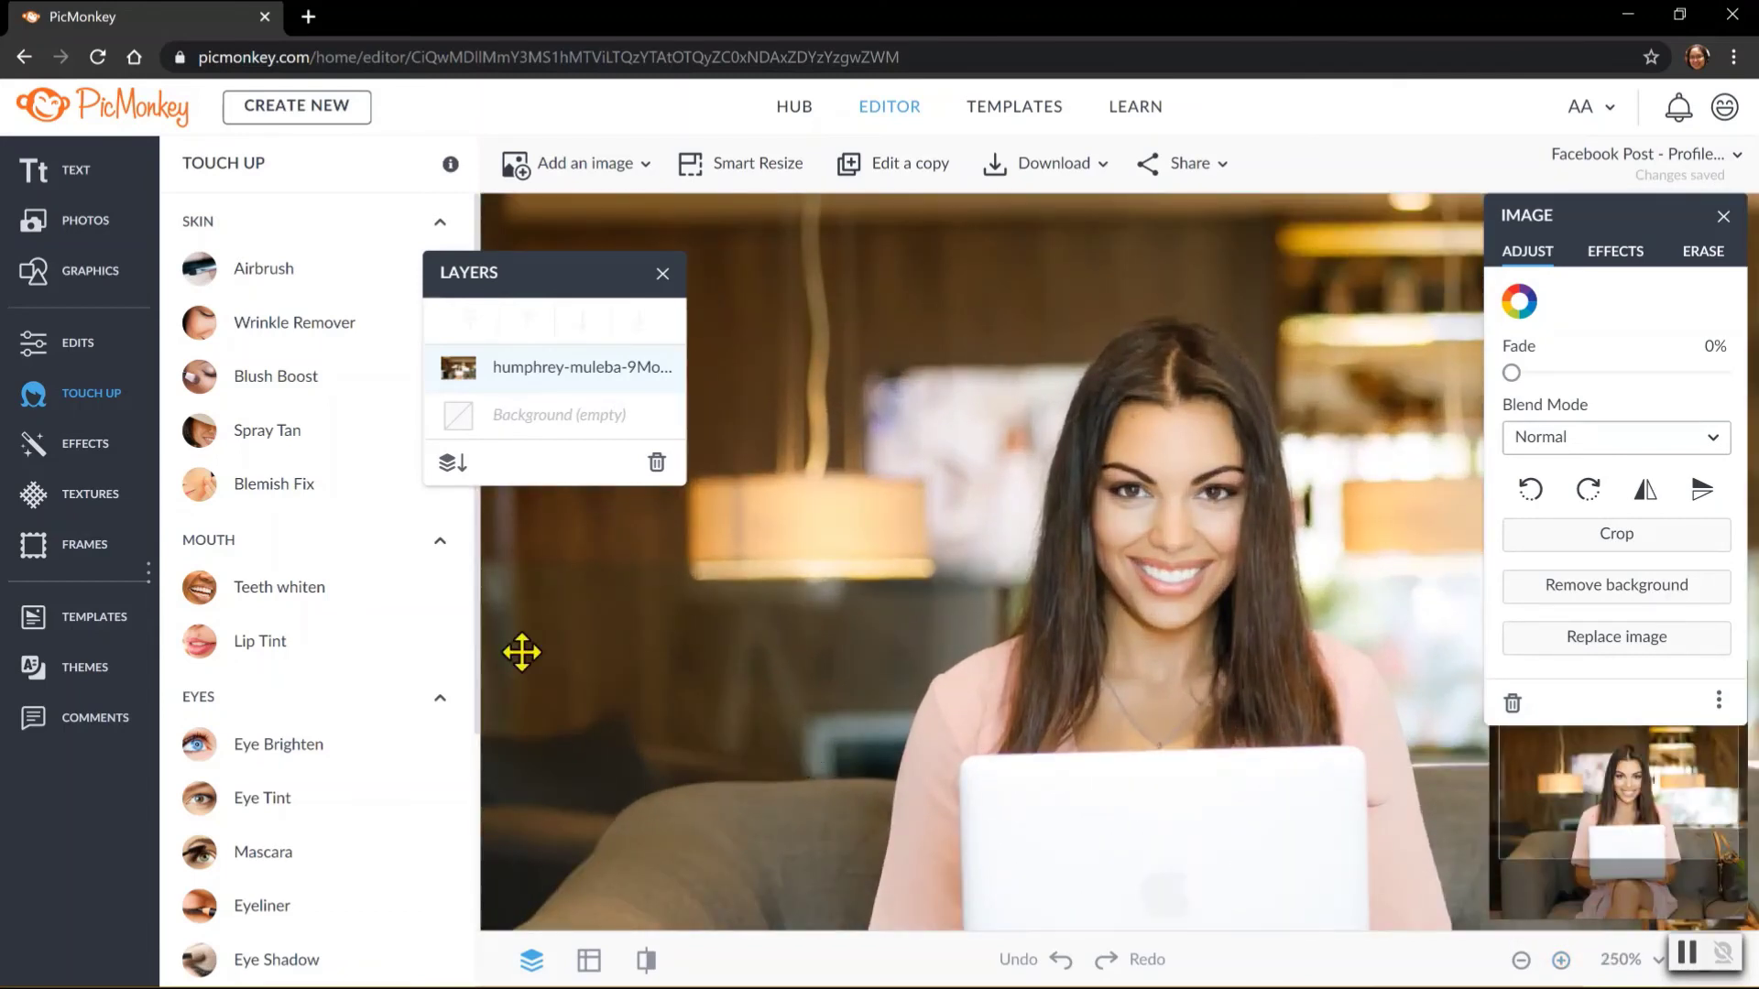
pyautogui.click(238, 577)
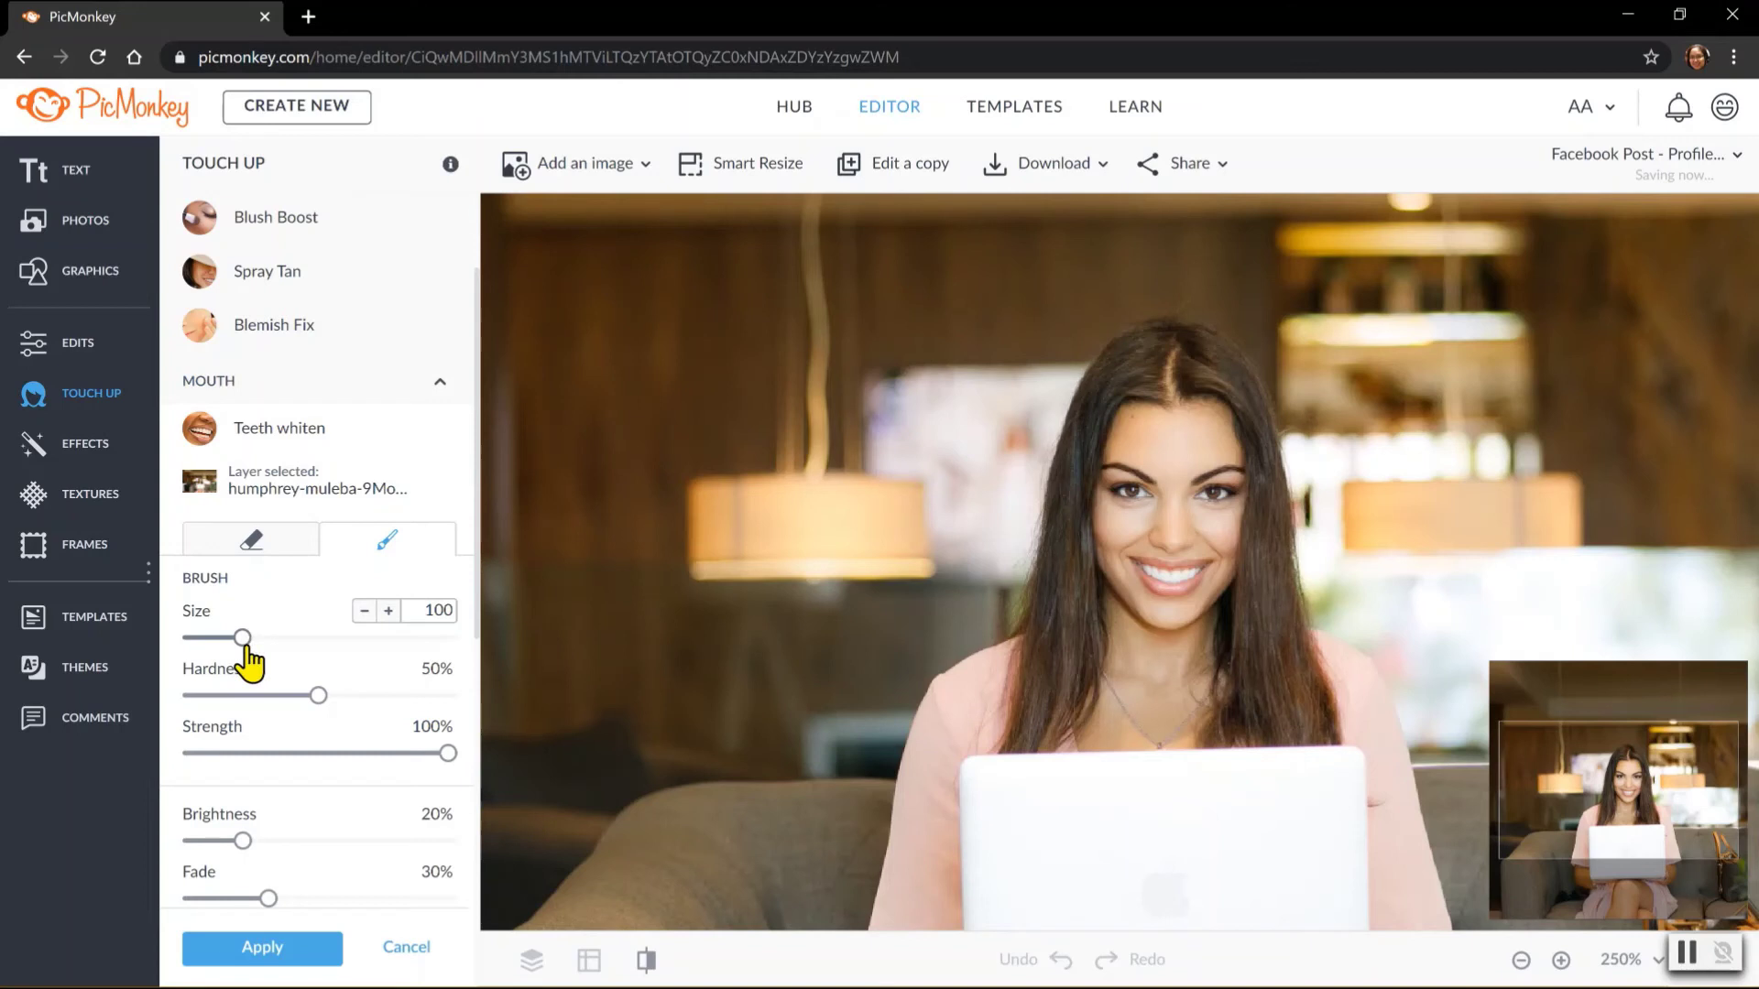
# Try whitening the woman's teeth with a size 51 brush, and undo the stroke.
pyautogui.moveTo(244, 642)
pyautogui.mouseDown()
pyautogui.moveTo(183, 656)
pyautogui.moveTo(217, 638)
pyautogui.mouseUp()
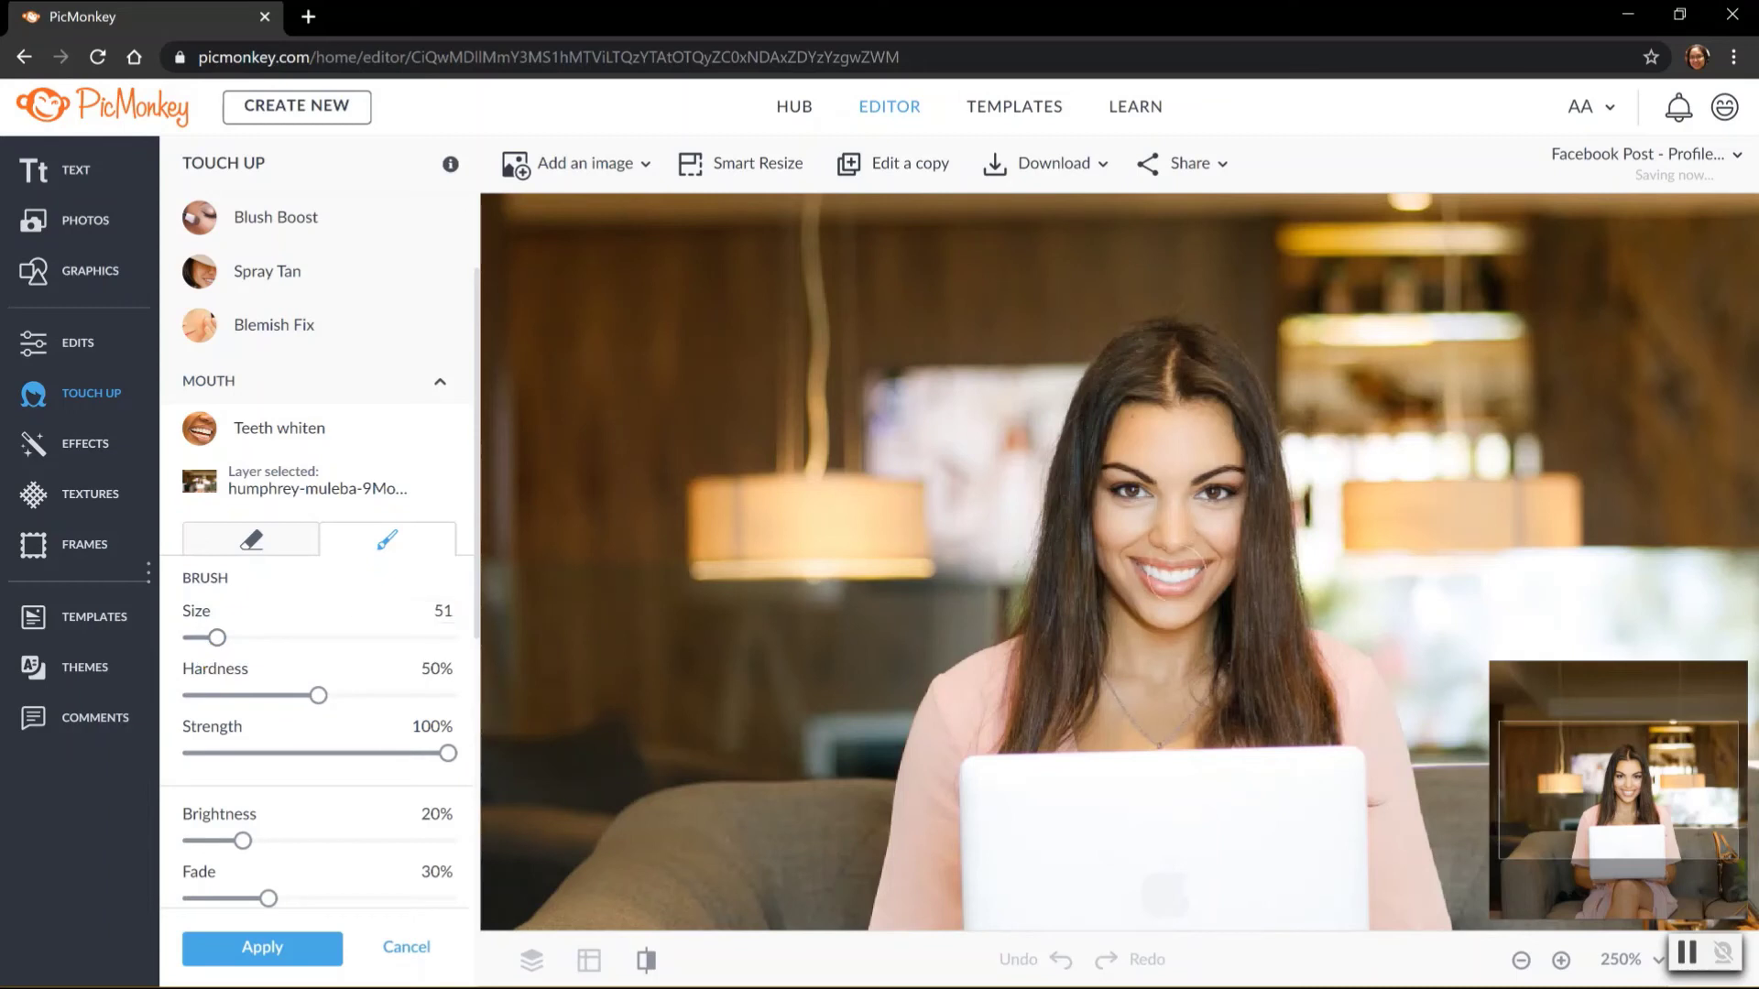
pyautogui.click(1177, 577)
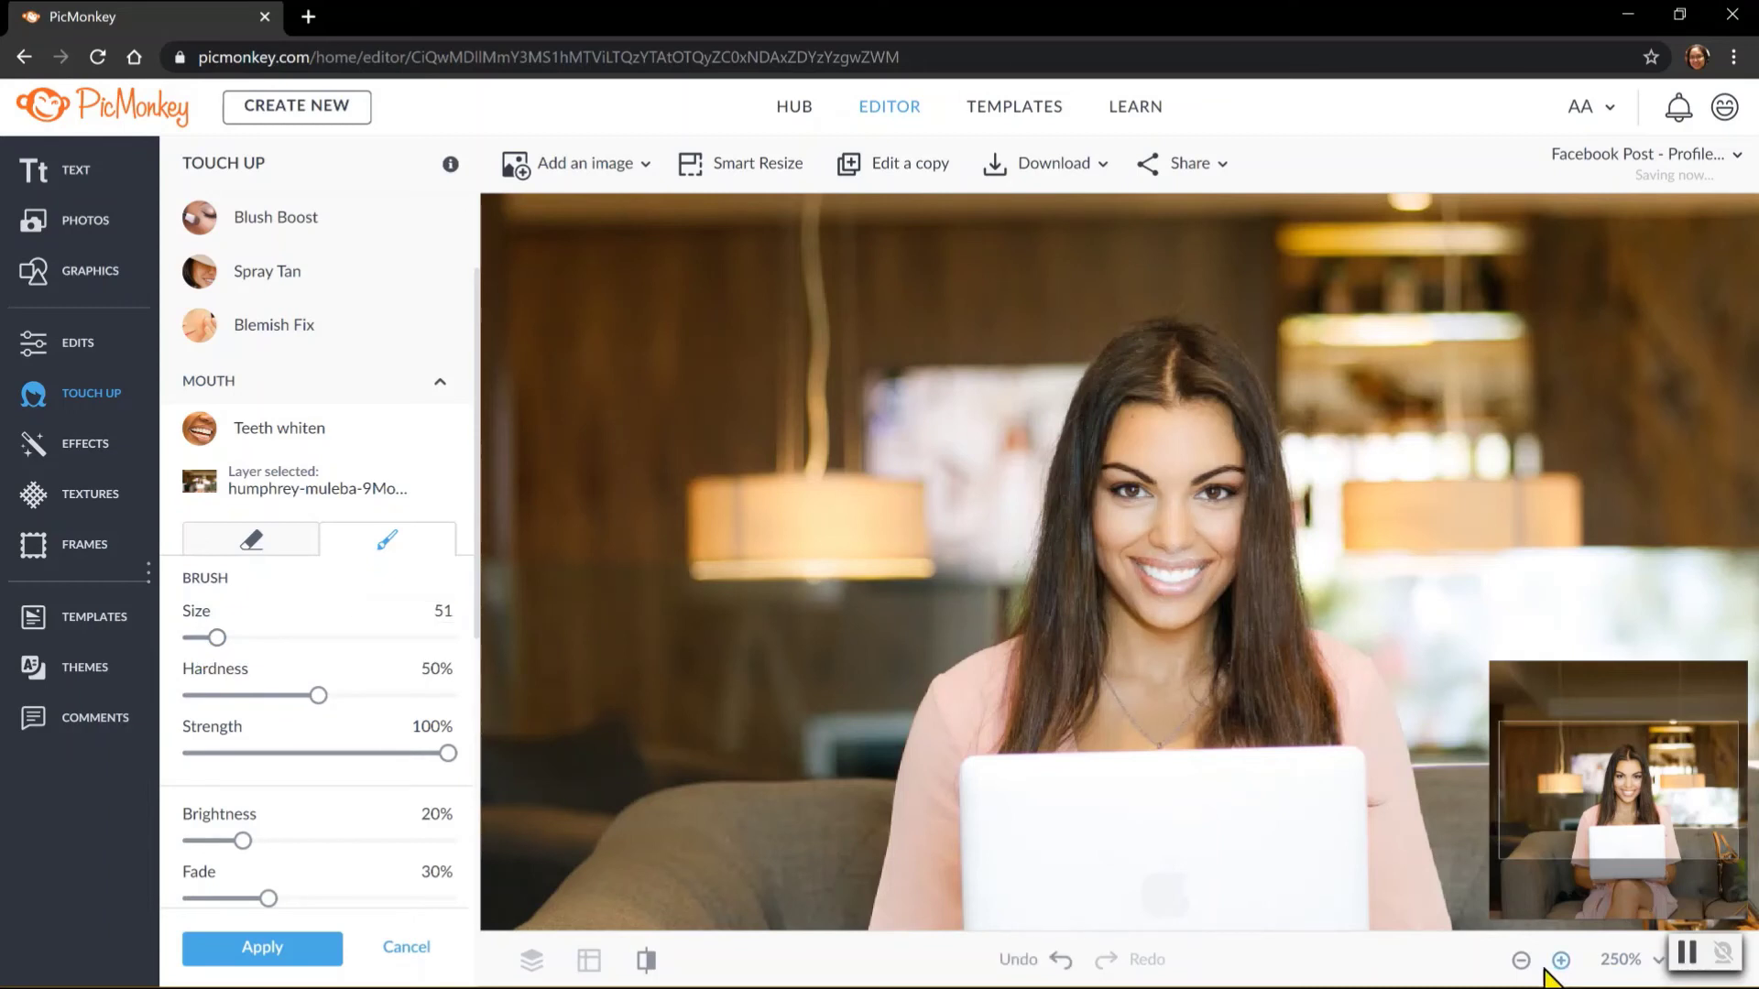
pyautogui.click(1062, 960)
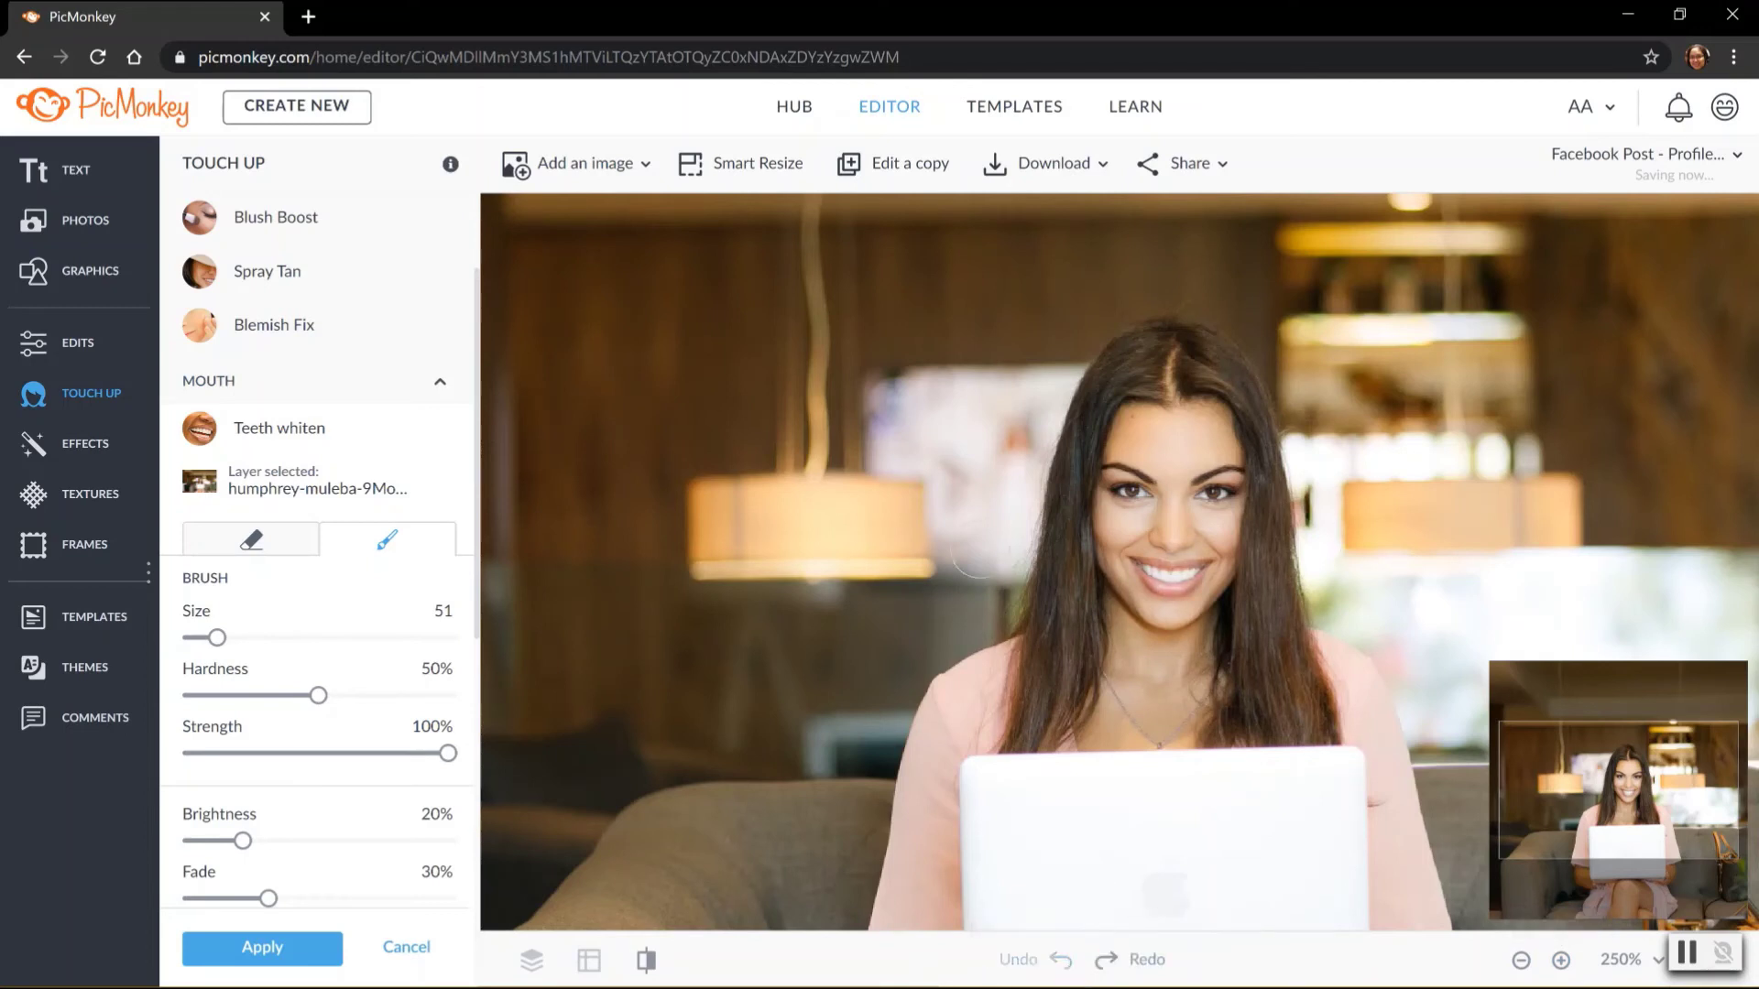
# Whiten the woman's teeth with a size 20 brush, apply the Teeth whiten touch-up and switch to Blush Boost.
pyautogui.moveTo(217, 638); pyautogui.dragTo(190, 666)
pyautogui.moveTo(201, 640); pyautogui.dragTo(195, 640)
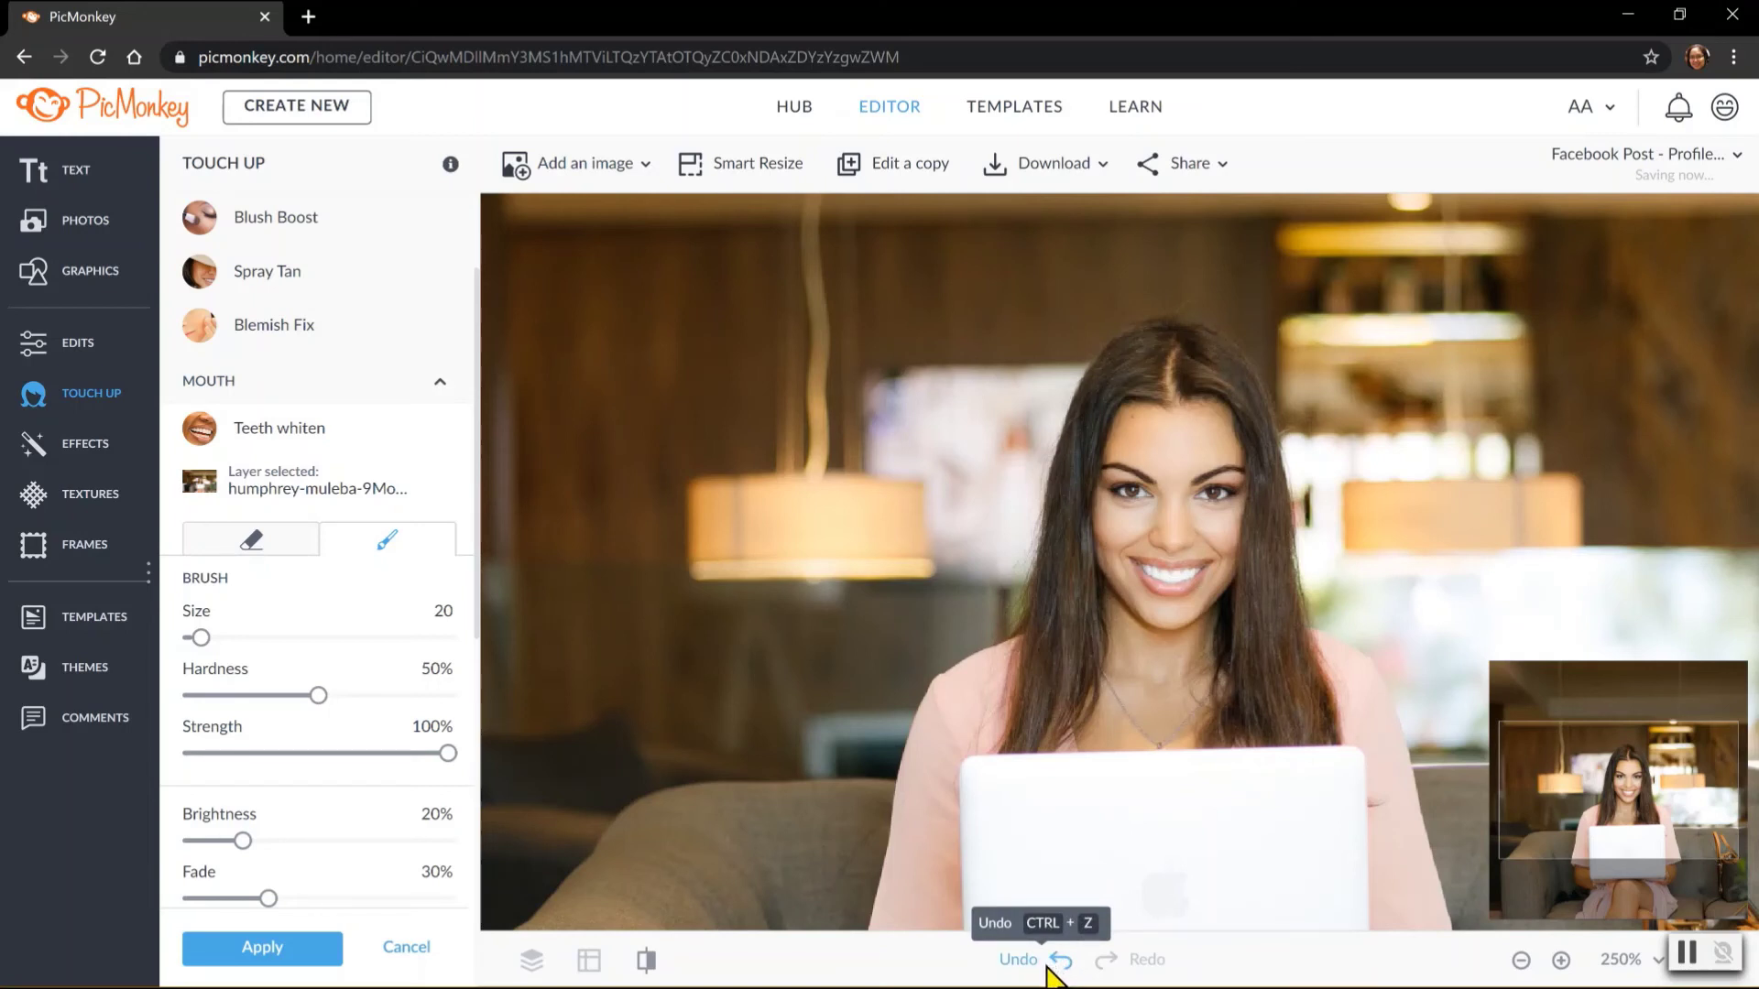
pyautogui.click(1522, 960)
pyautogui.click(1523, 962)
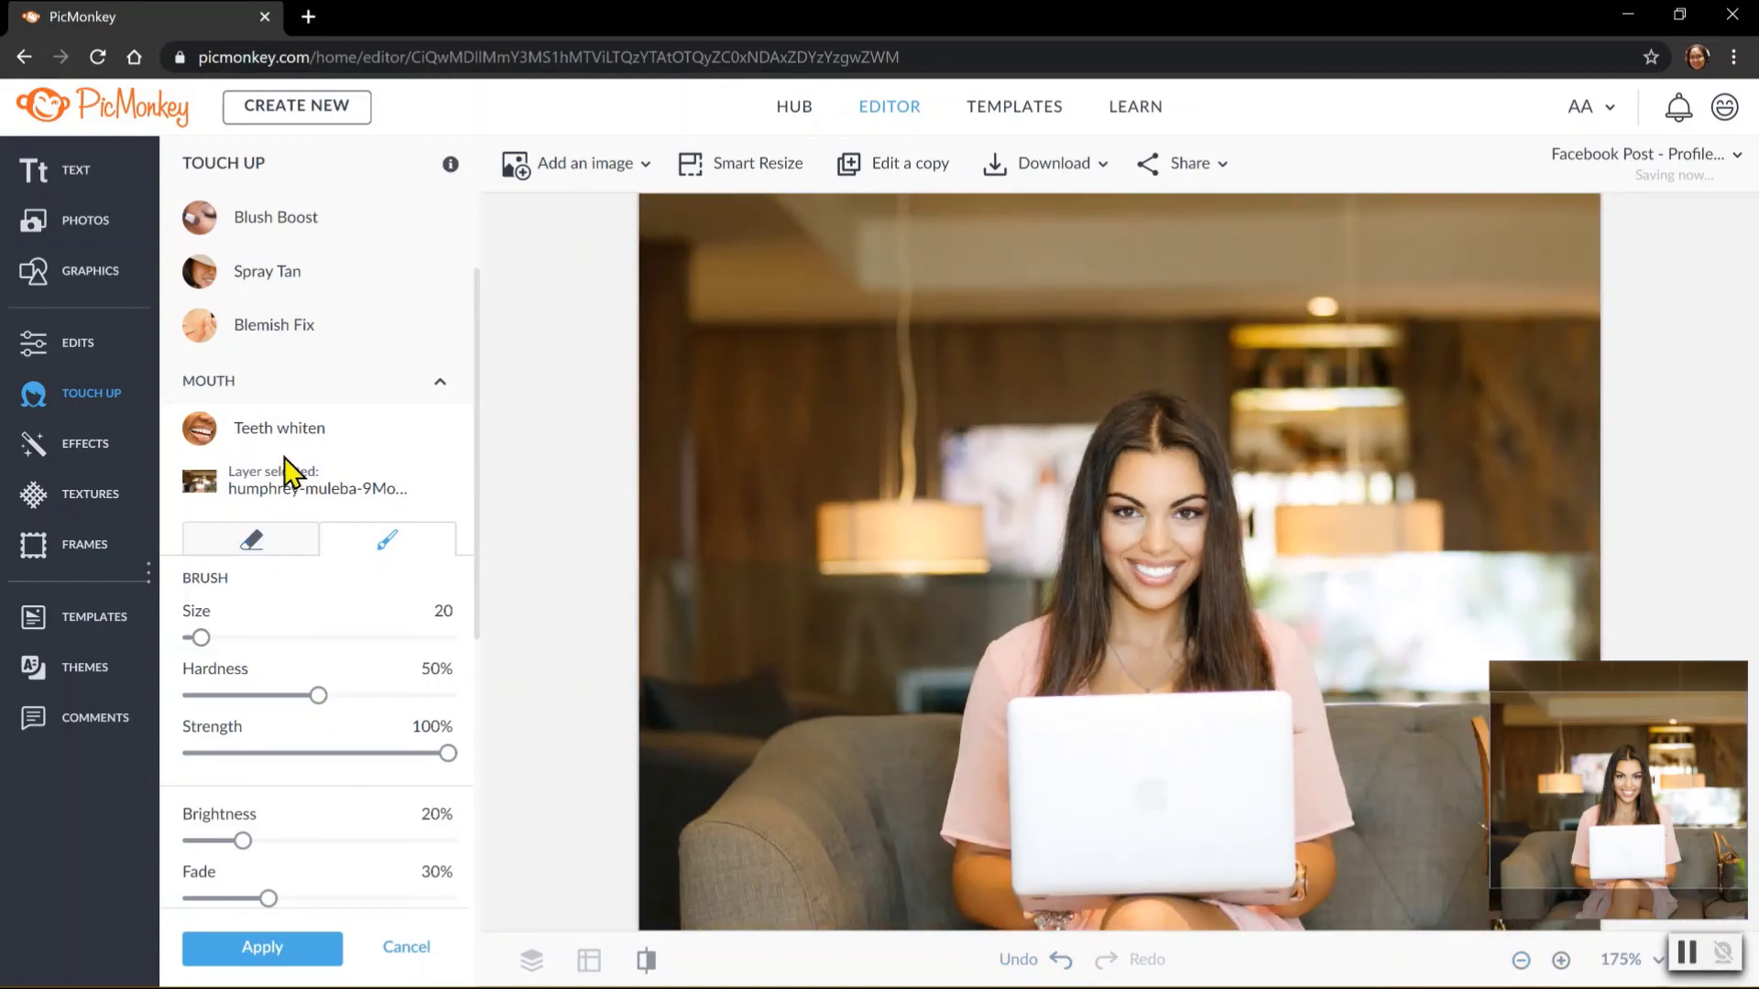
pyautogui.click(295, 234)
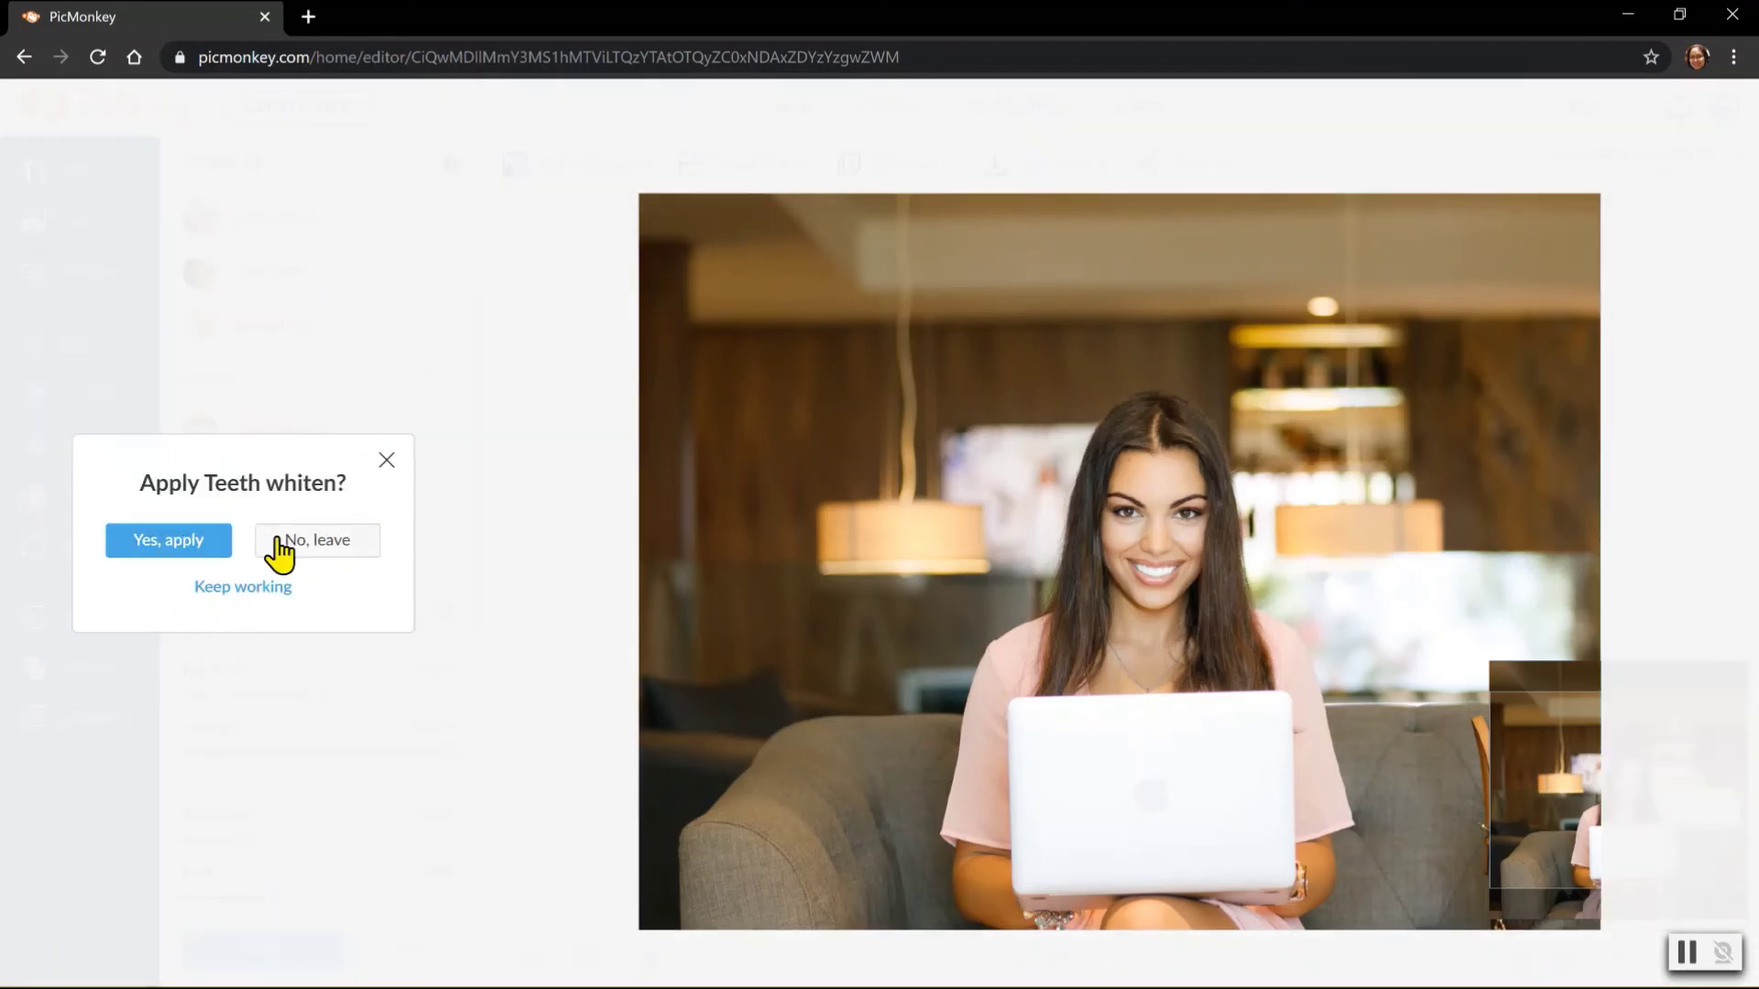
pyautogui.click(193, 548)
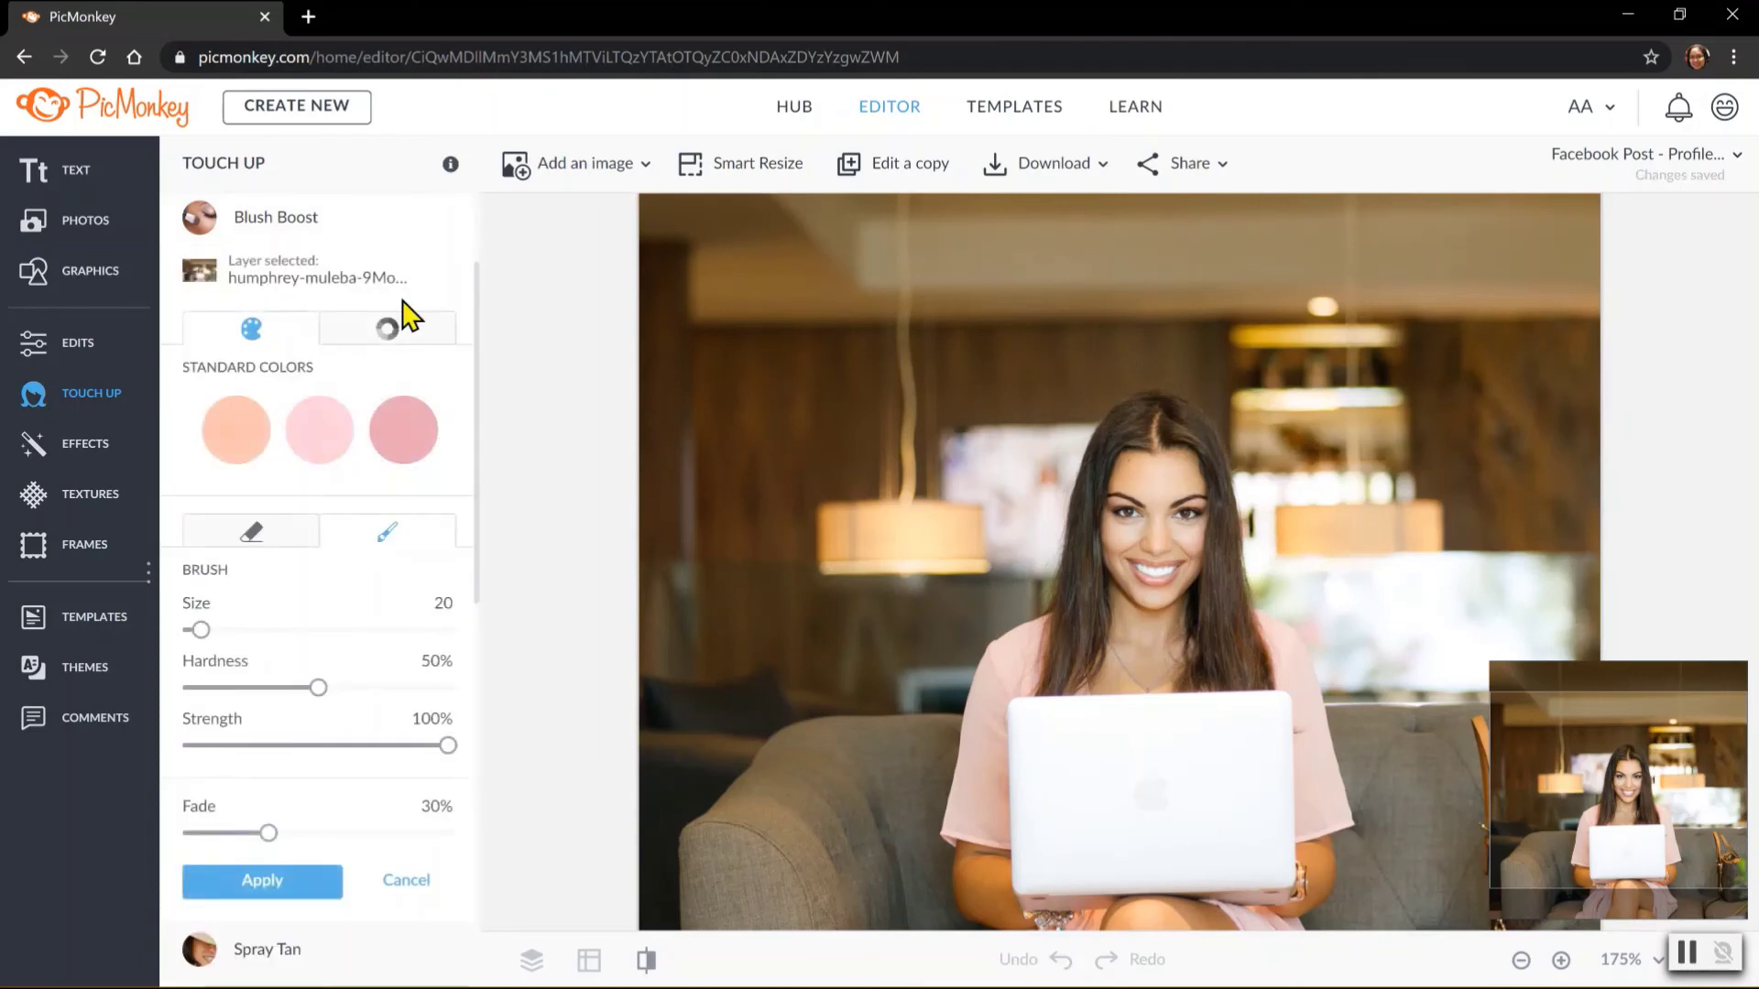
# Apply Blush Boost to the woman in the darkest pink standard color and go to the photo effects.
pyautogui.click(400, 449)
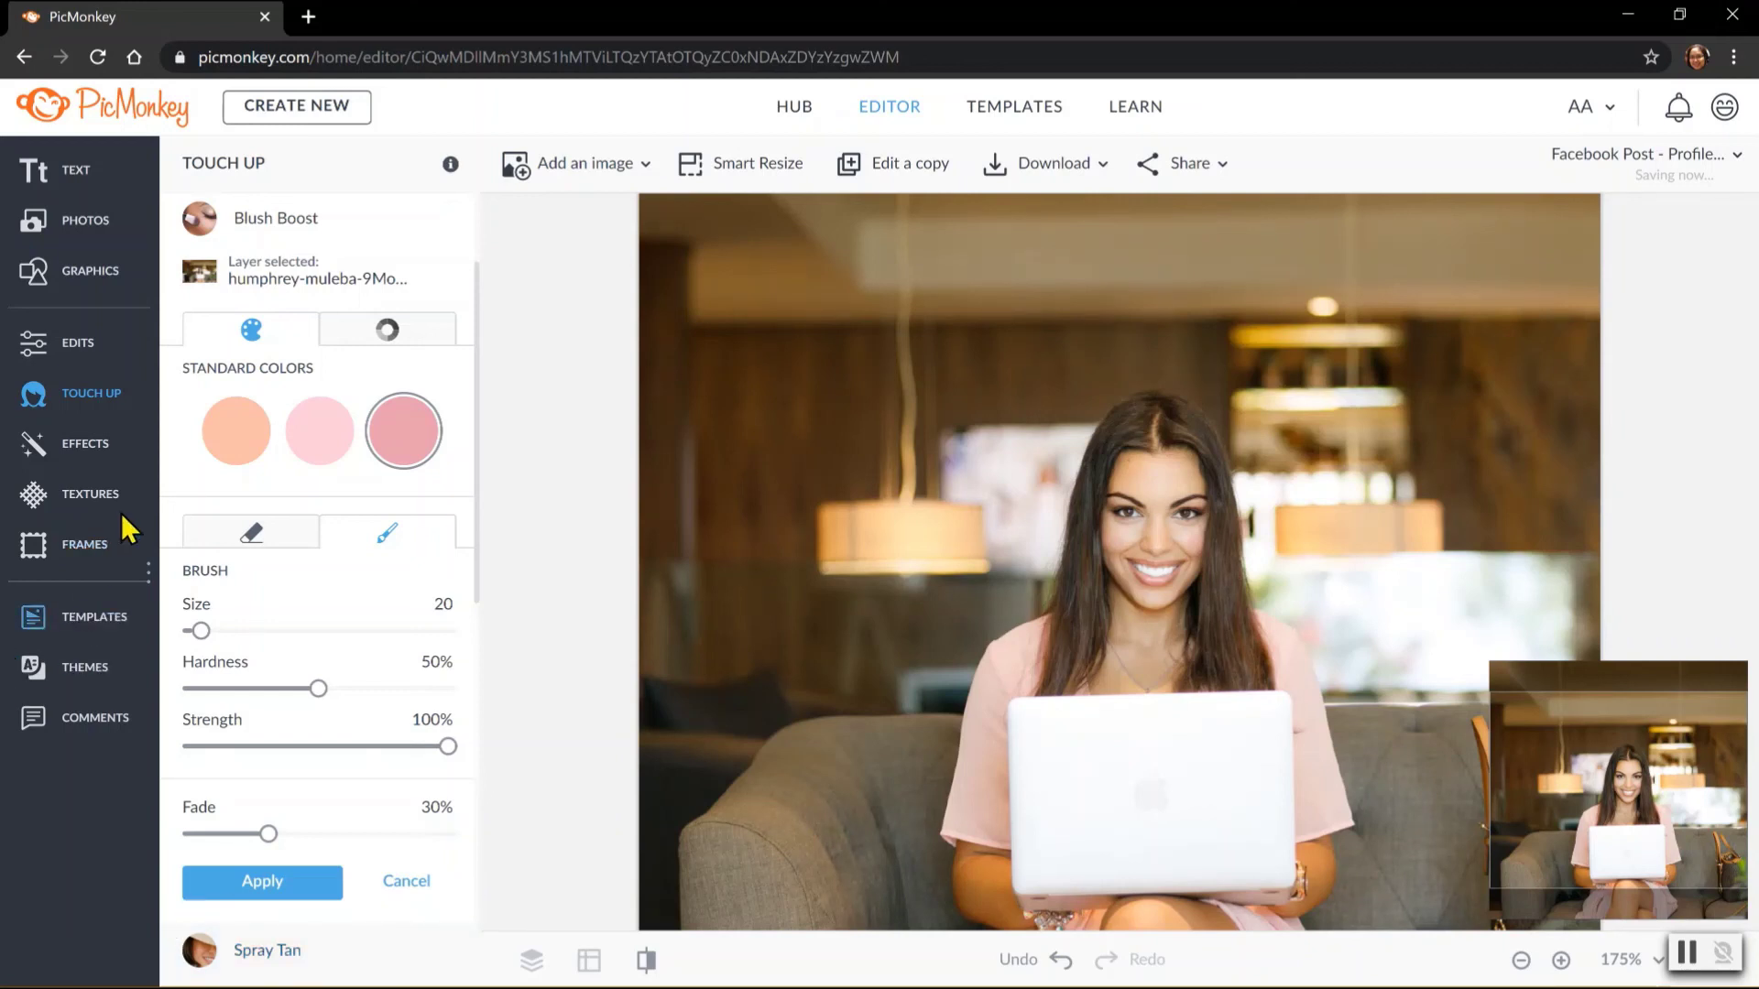
pyautogui.click(94, 454)
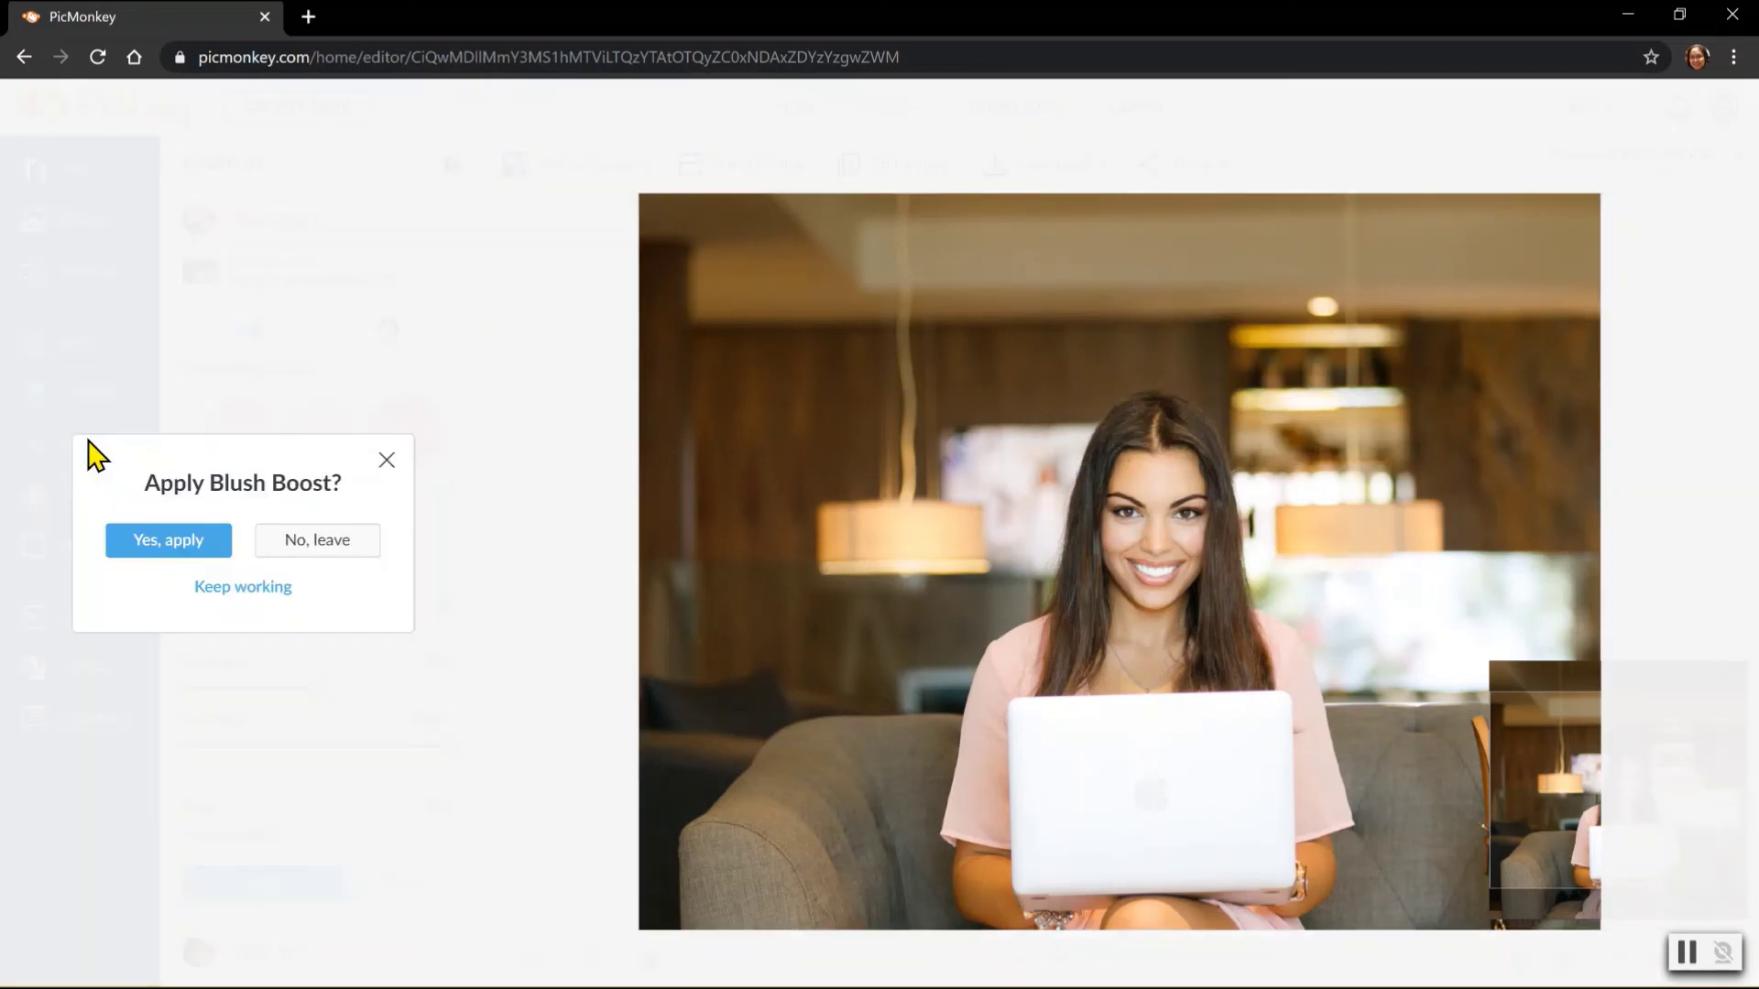
pyautogui.click(182, 553)
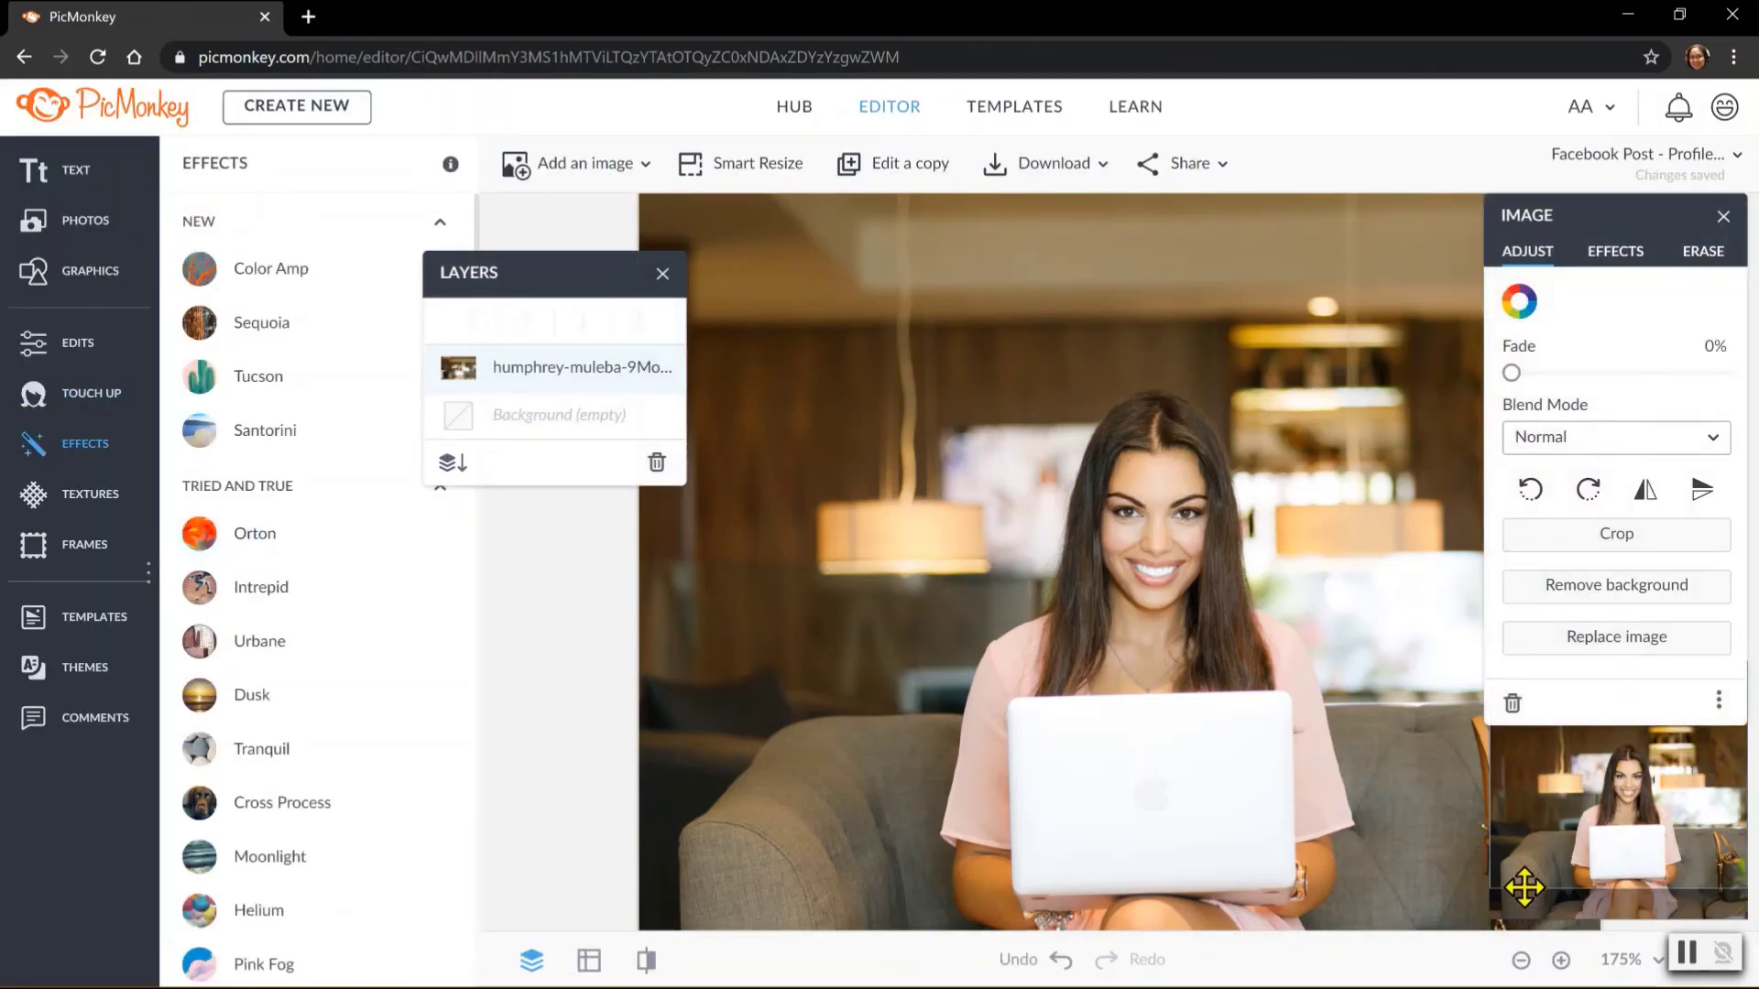
# Set the image download to the .jpg file type with High quality.
pyautogui.click(1521, 960)
pyautogui.click(1522, 960)
pyautogui.click(1521, 960)
pyautogui.click(1521, 960)
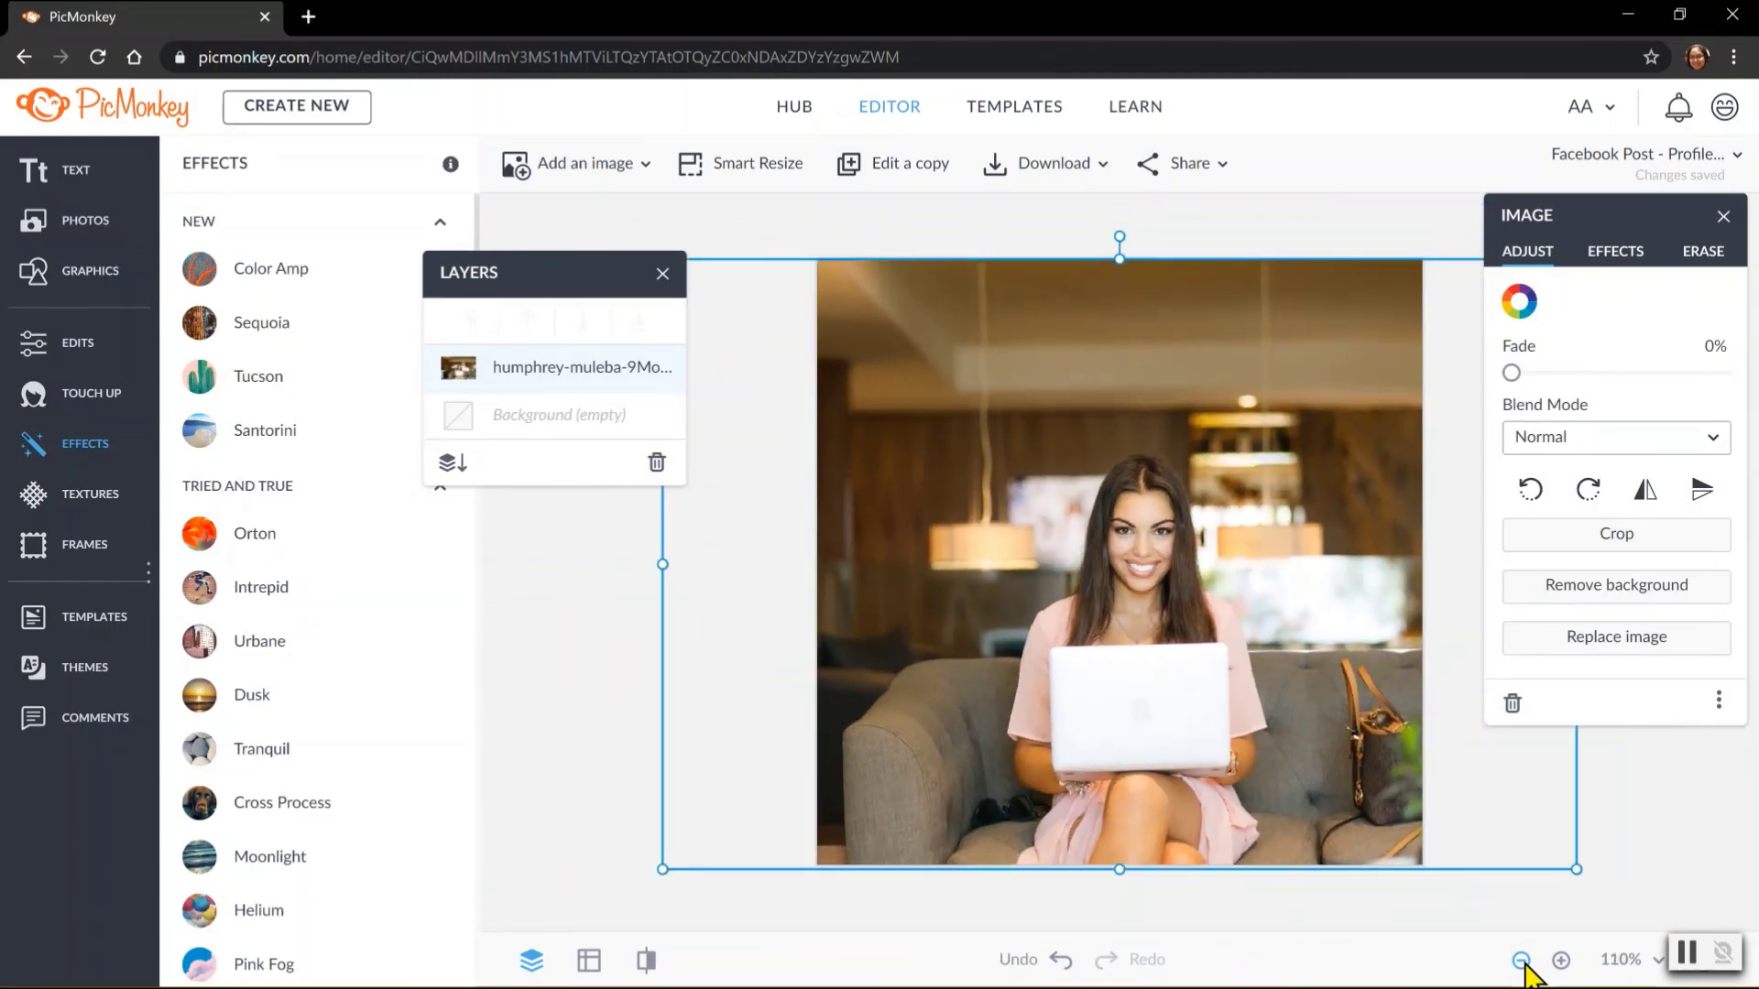
pyautogui.click(1105, 173)
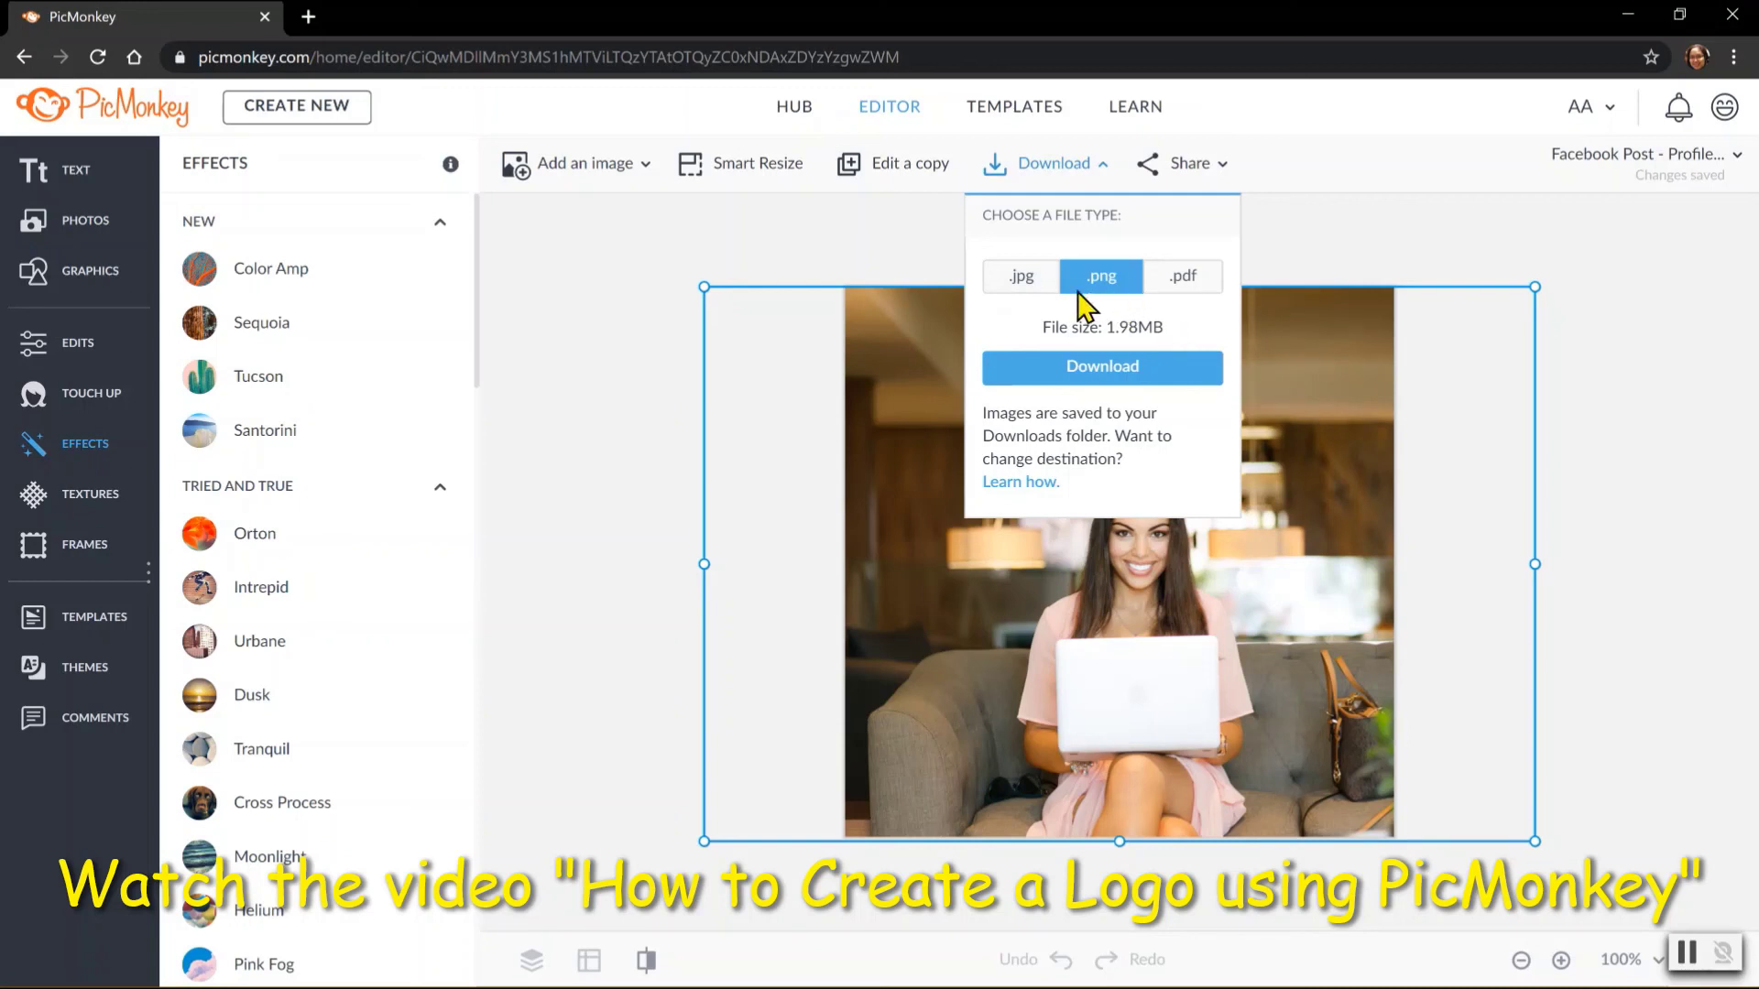
pyautogui.click(1010, 289)
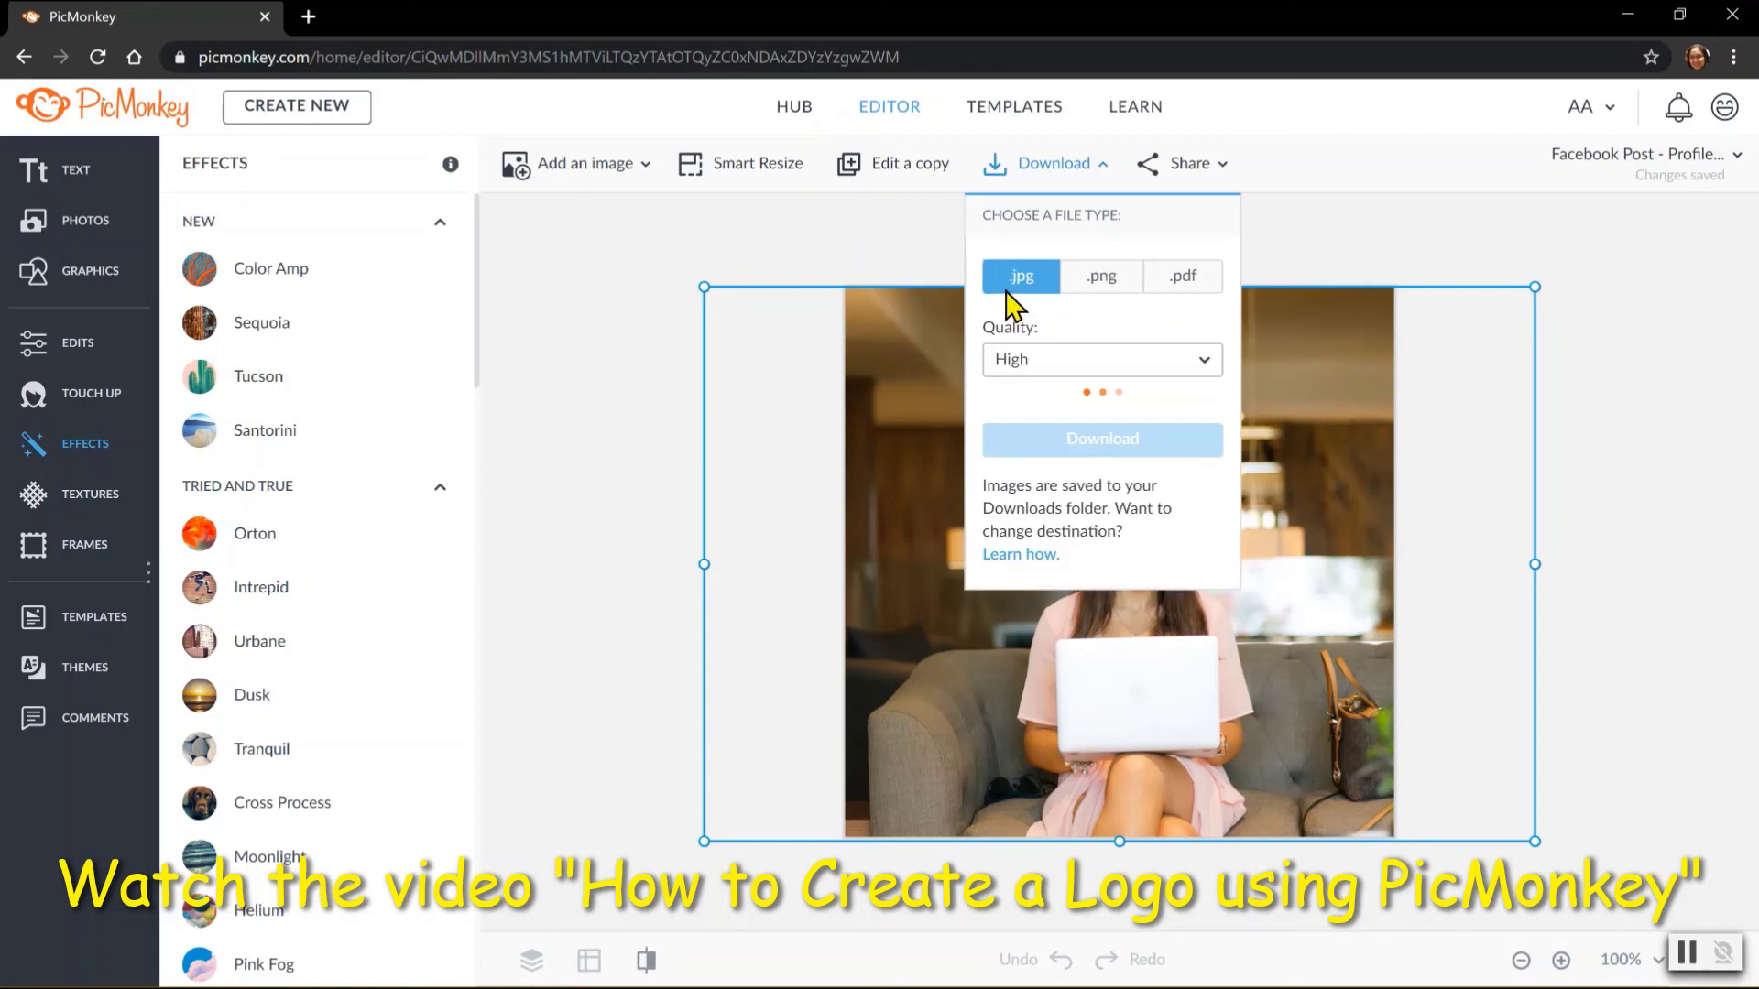
pyautogui.click(1096, 359)
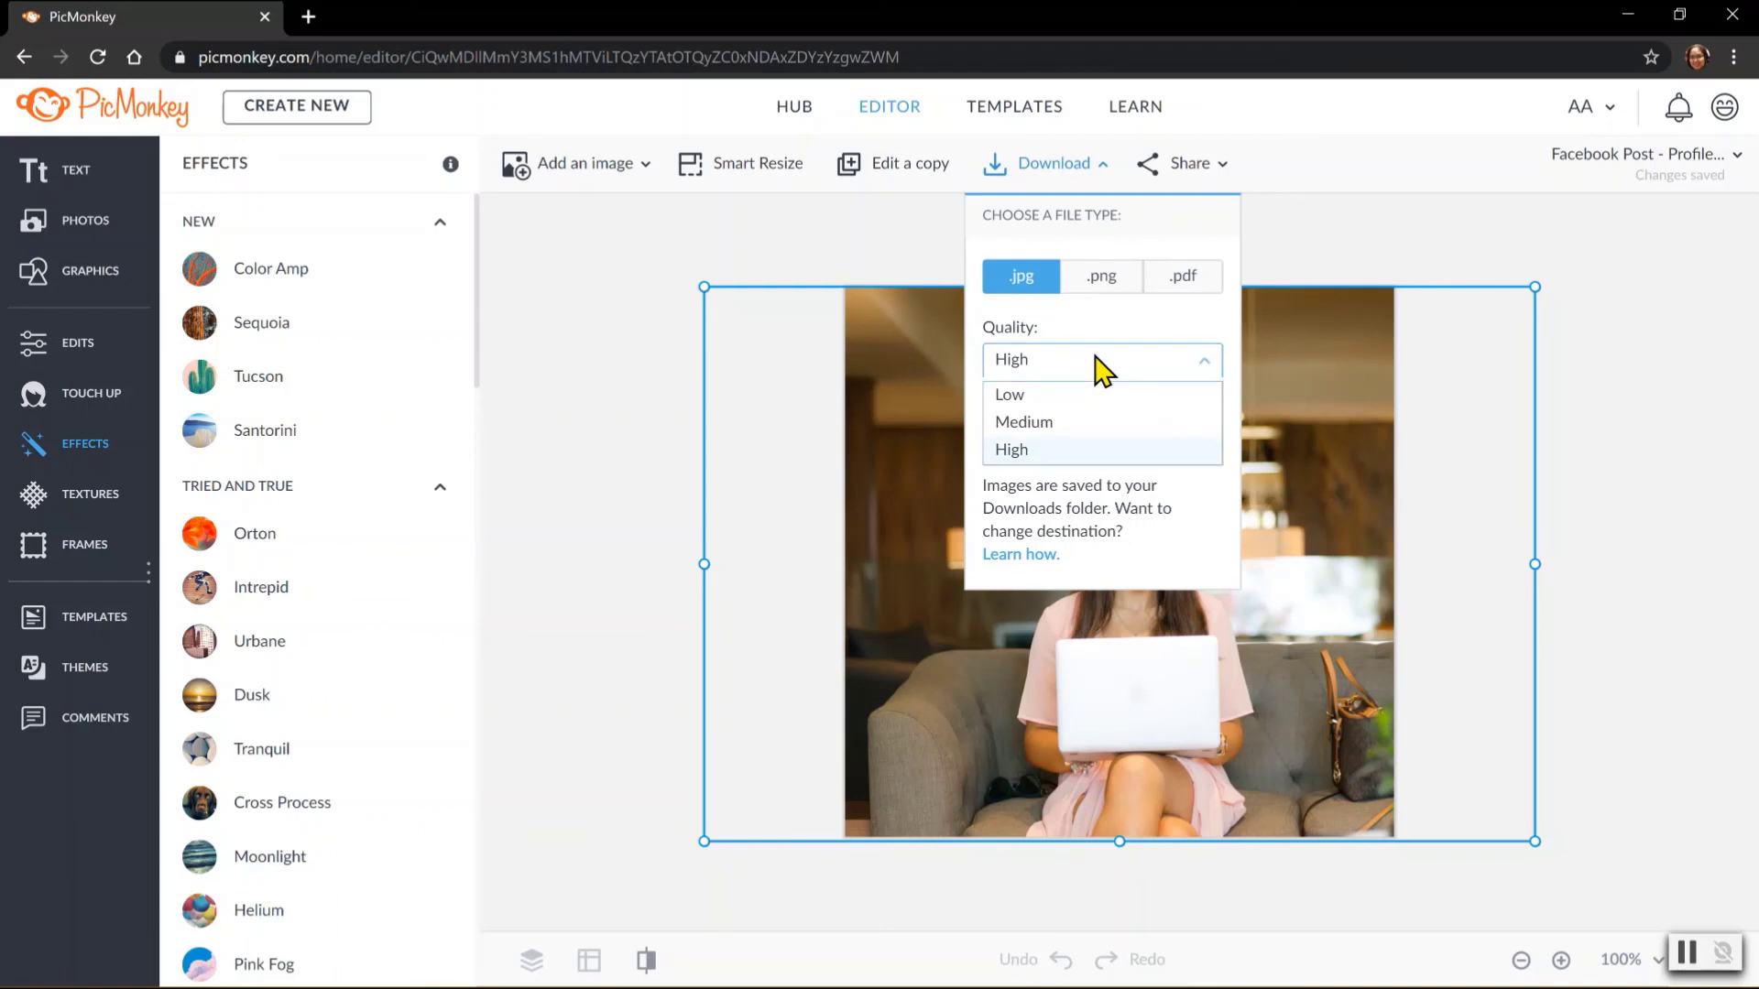
pyautogui.click(1051, 454)
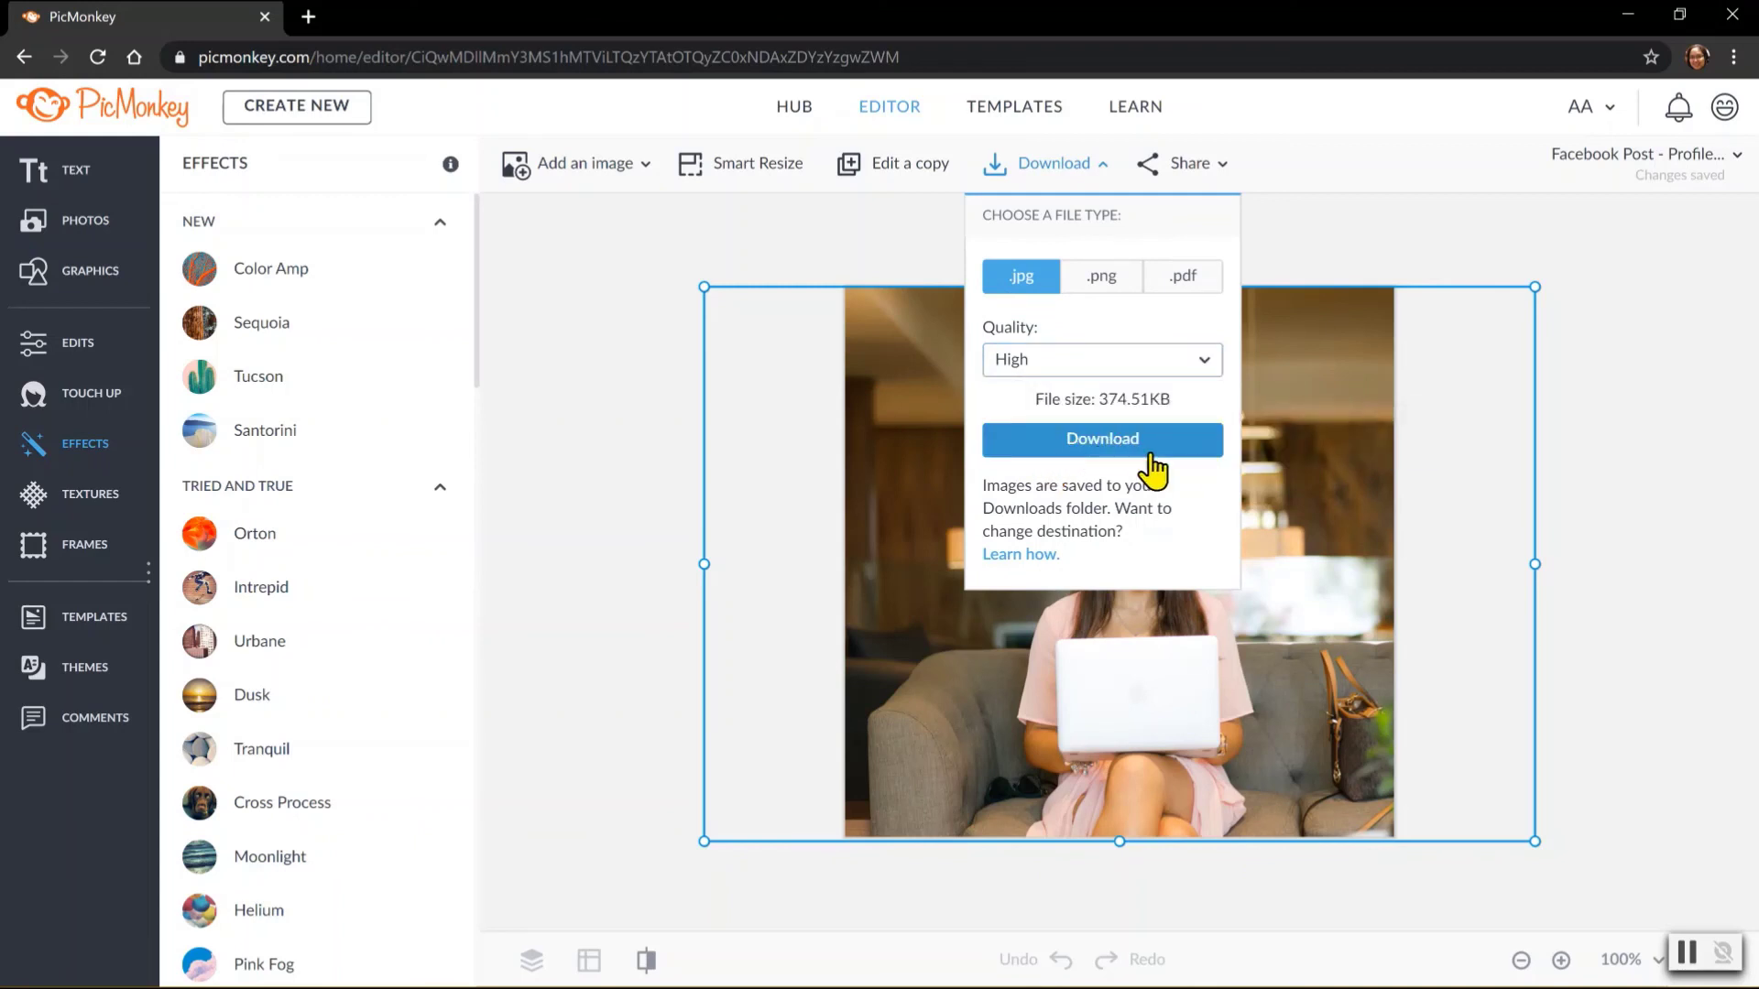